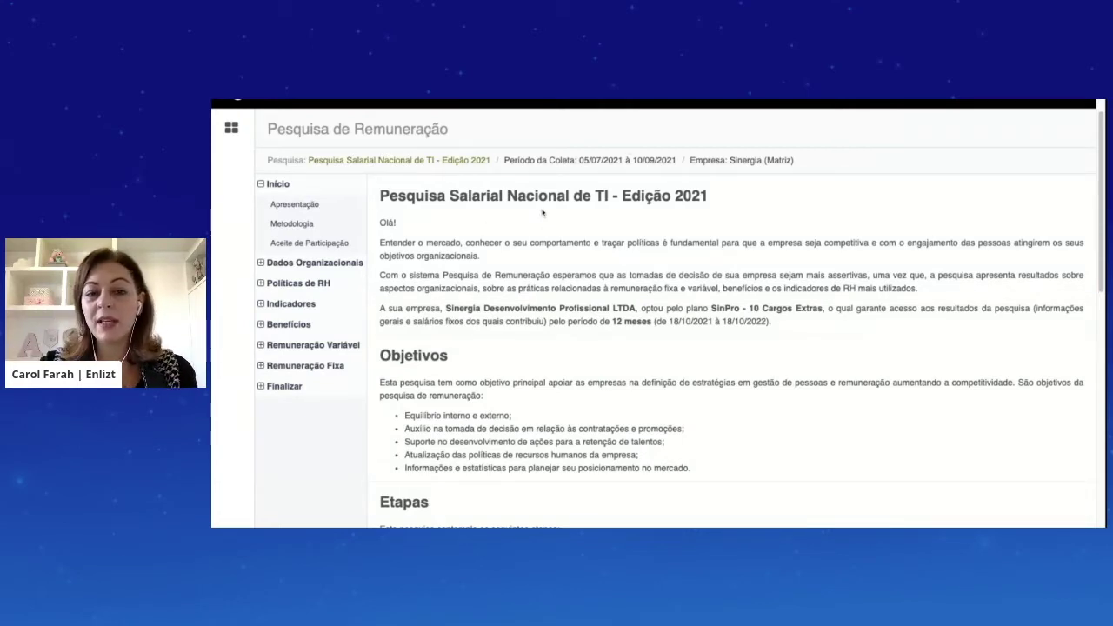
Read through the survey's presentation, stages and participation acceptance, and start filling in the survey.
{"action": "left_click_drag", "start_coordinate": [487, 197], "coordinate": [692, 201]}
{"action": "scroll", "coordinate": [583, 260], "scroll_direction": "down", "scroll_amount": 2}
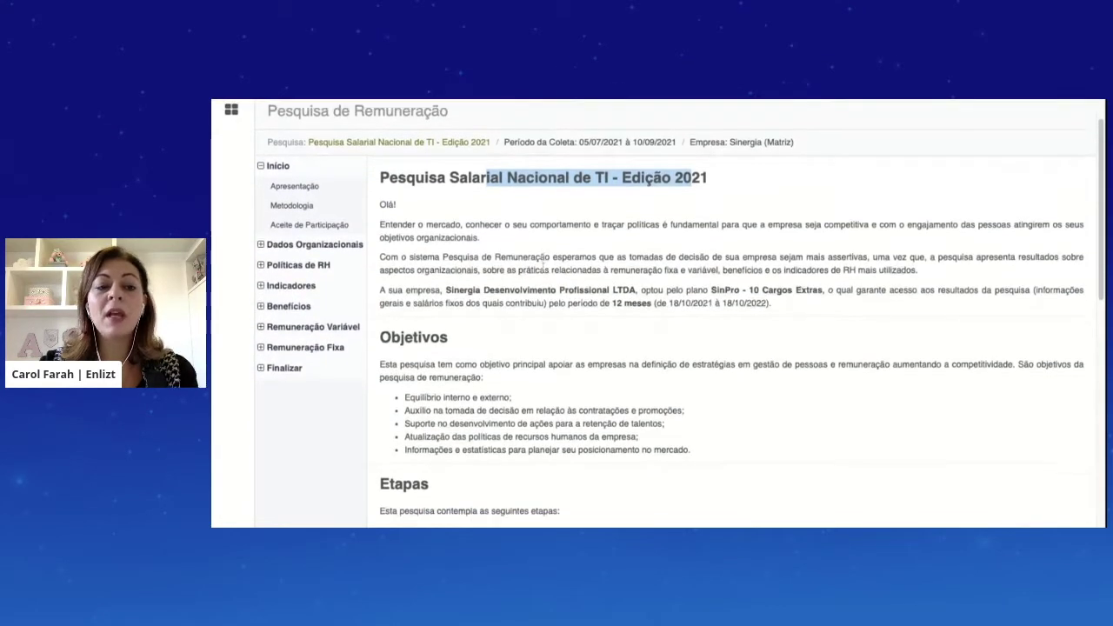
{"action": "scroll", "coordinate": [541, 257], "scroll_direction": "down", "scroll_amount": 3}
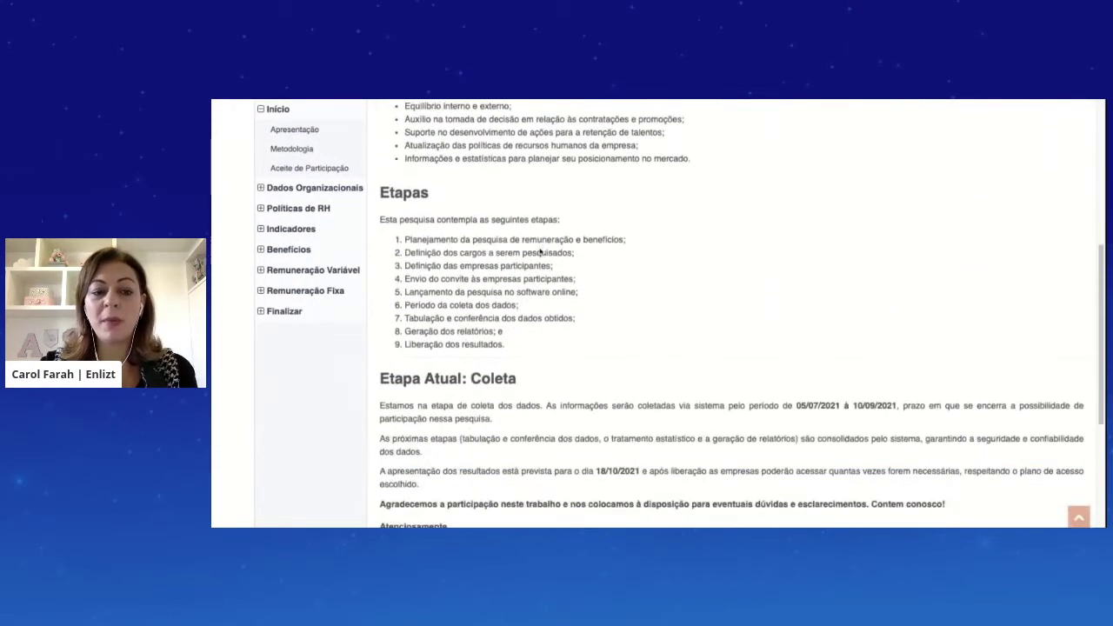
{"action": "scroll", "coordinate": [539, 250], "scroll_direction": "down", "scroll_amount": 1}
{"action": "scroll", "coordinate": [539, 249], "scroll_direction": "down", "scroll_amount": 2}
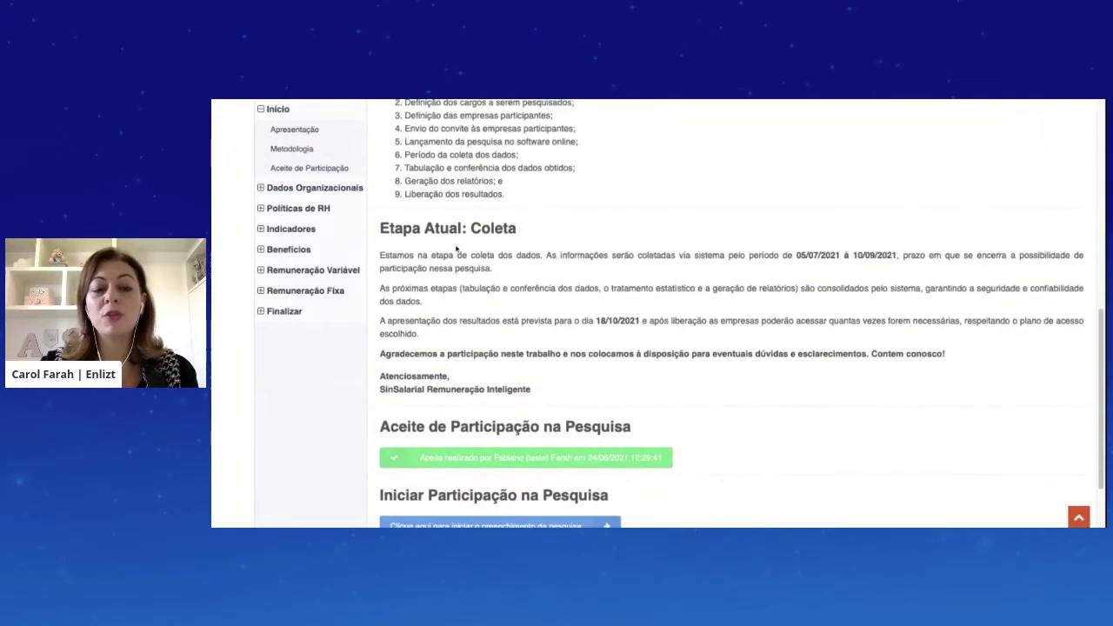
{"action": "scroll", "coordinate": [447, 238], "scroll_direction": "down", "scroll_amount": 1}
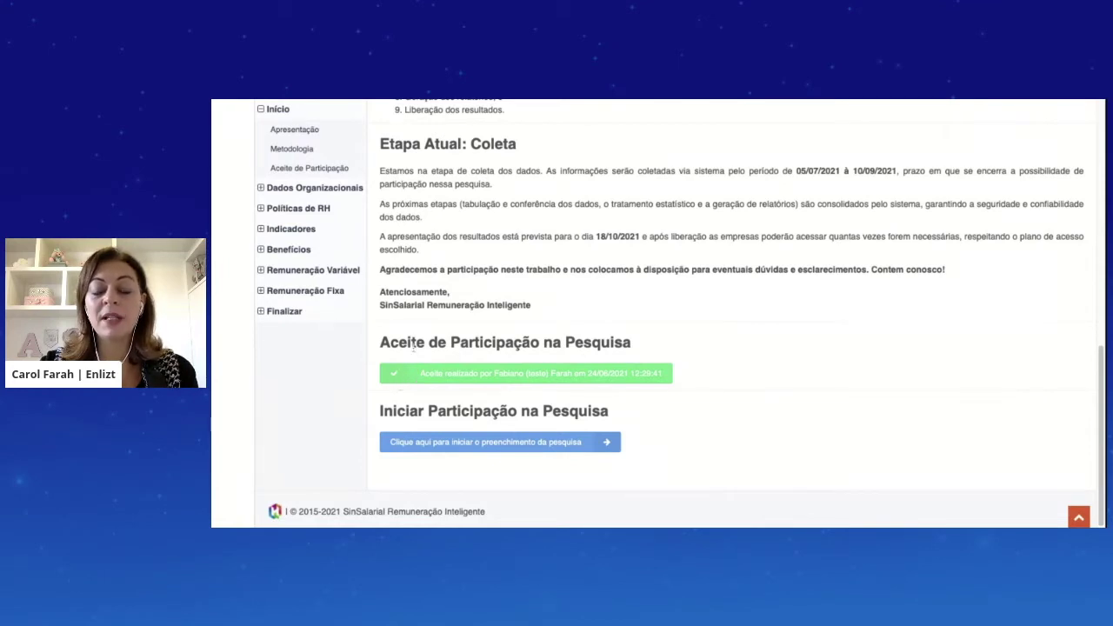
{"action": "left_click", "coordinate": [514, 444]}
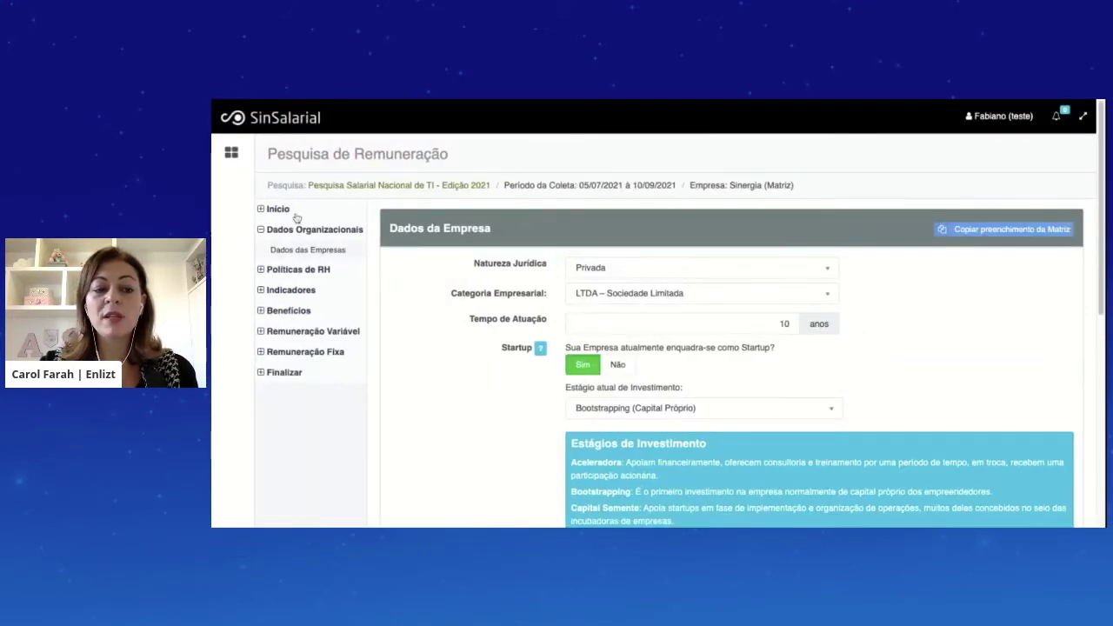
Choose Privada as the company's legal nature and LTDA – Sociedade Limitada as its business category.
{"action": "scroll", "coordinate": [493, 279], "scroll_direction": "down", "scroll_amount": 1}
{"action": "scroll", "coordinate": [493, 278], "scroll_direction": "down", "scroll_amount": 2}
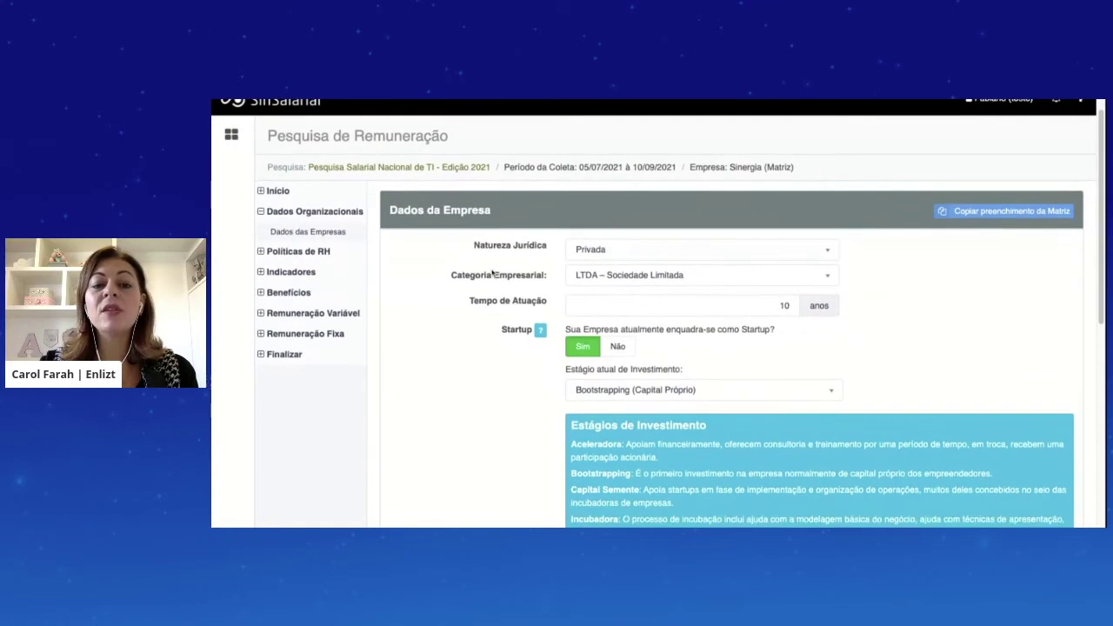
{"action": "scroll", "coordinate": [493, 235], "scroll_direction": "down", "scroll_amount": 3}
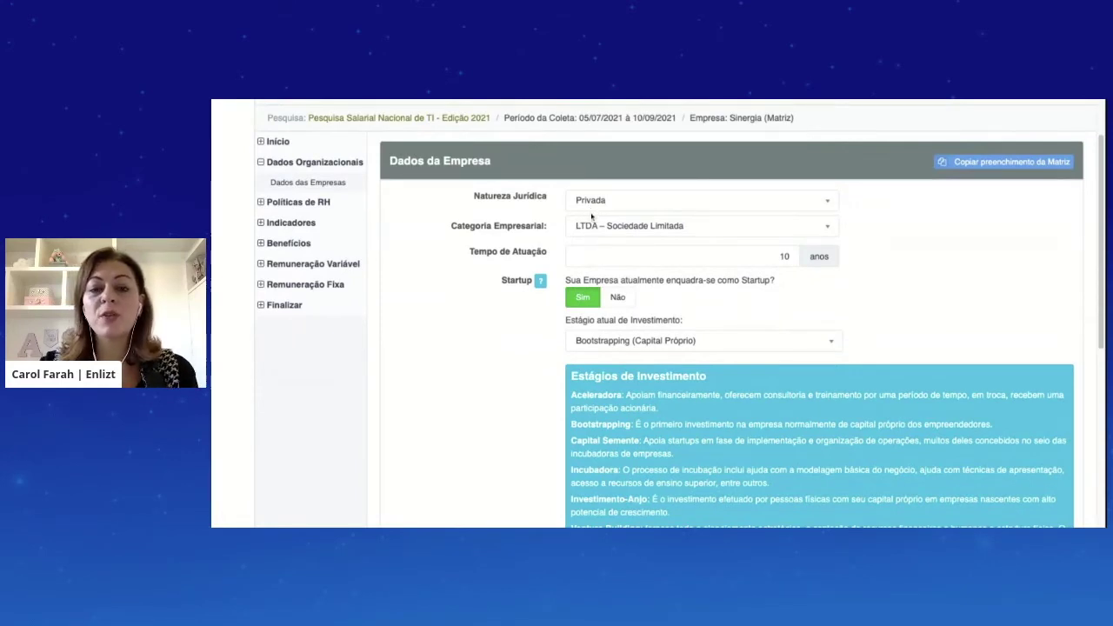
{"action": "scroll", "coordinate": [610, 187], "scroll_direction": "down", "scroll_amount": 2}
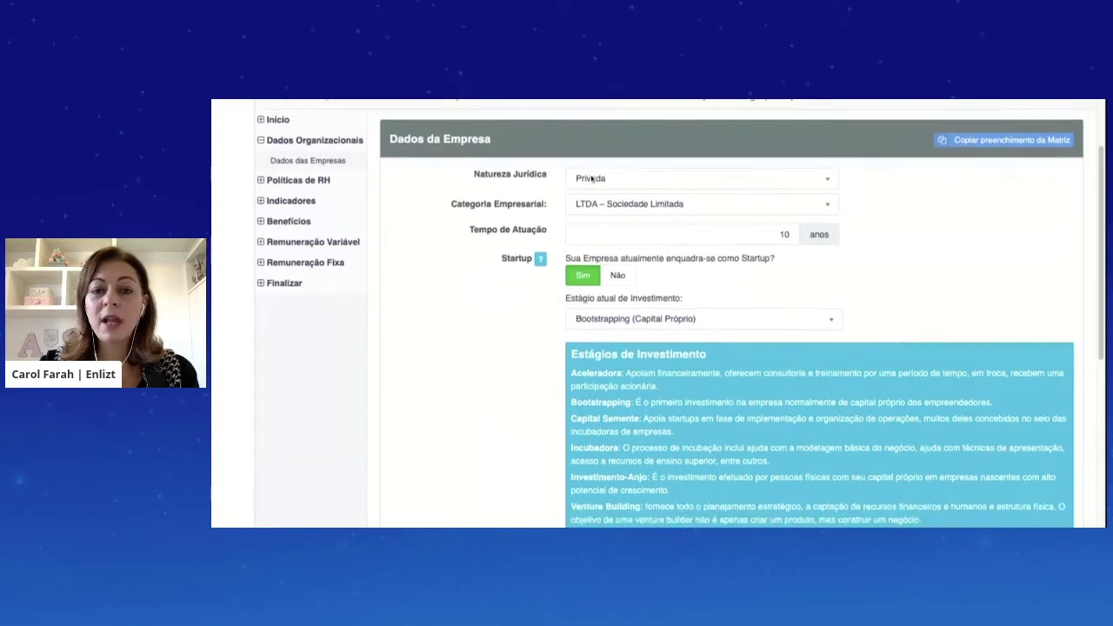
{"action": "left_click", "coordinate": [591, 179]}
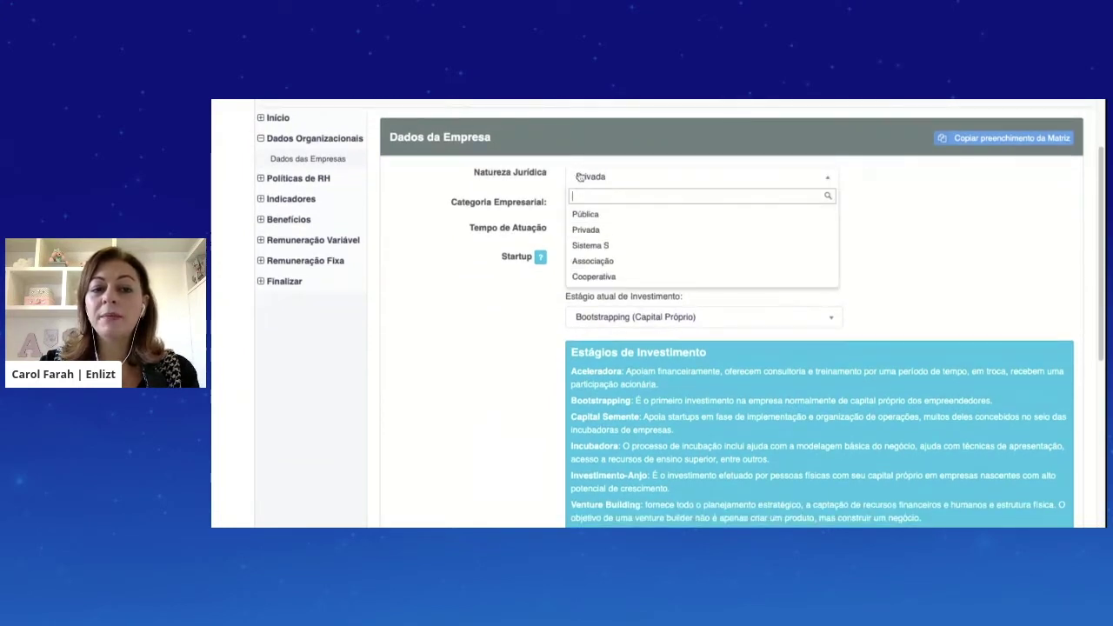
{"action": "left_click", "coordinate": [579, 230]}
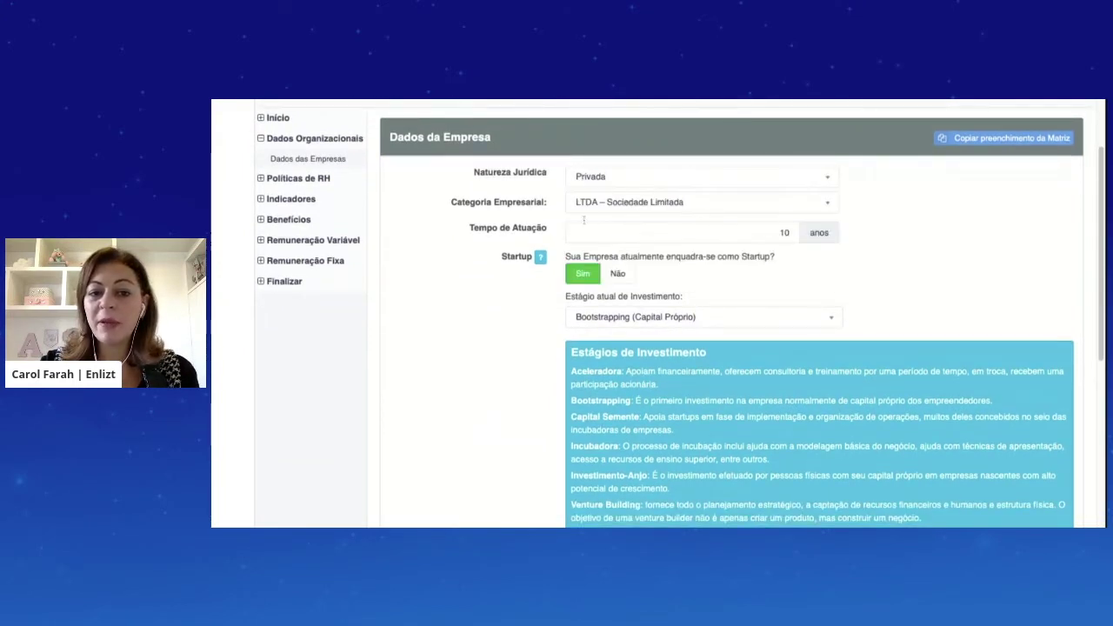
{"action": "left_click", "coordinate": [598, 207]}
{"action": "left_click", "coordinate": [609, 287]}
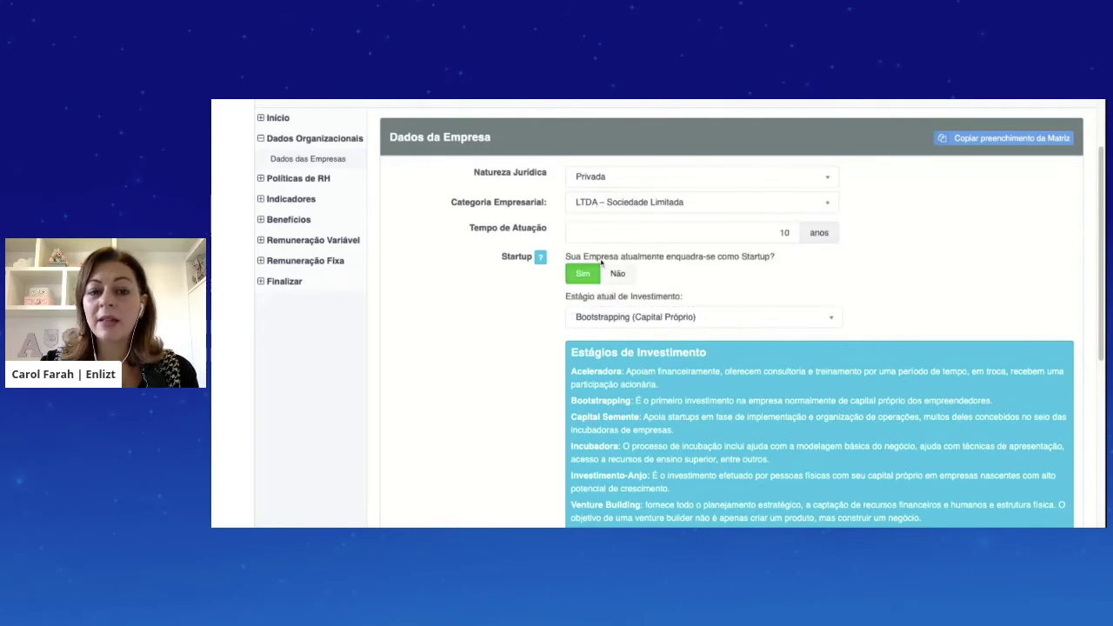
Try the startup answer Não, set it back to Sim, and look over the current investment stage options.
{"action": "left_click", "coordinate": [711, 232]}
{"action": "scroll", "coordinate": [696, 224], "scroll_direction": "down", "scroll_amount": 1}
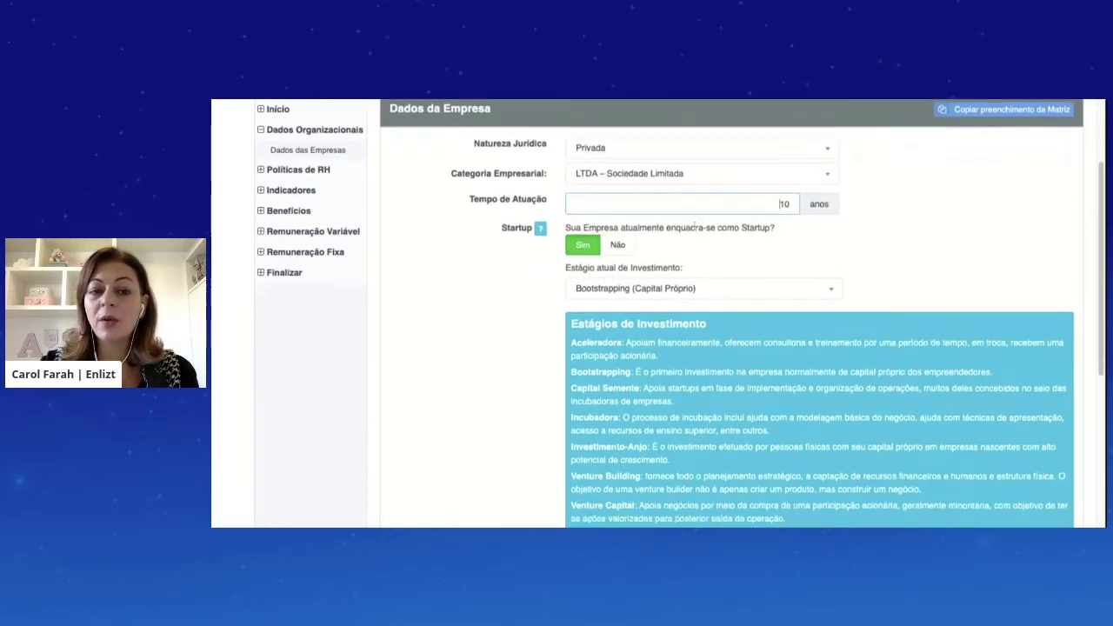
{"action": "left_click", "coordinate": [615, 244]}
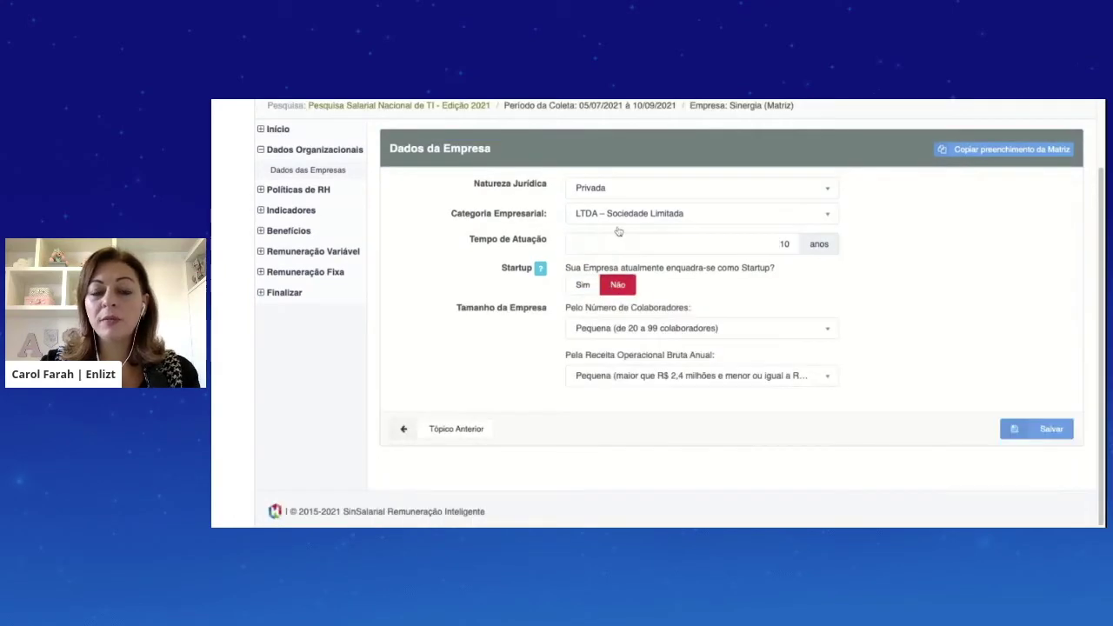
{"action": "left_click", "coordinate": [582, 285]}
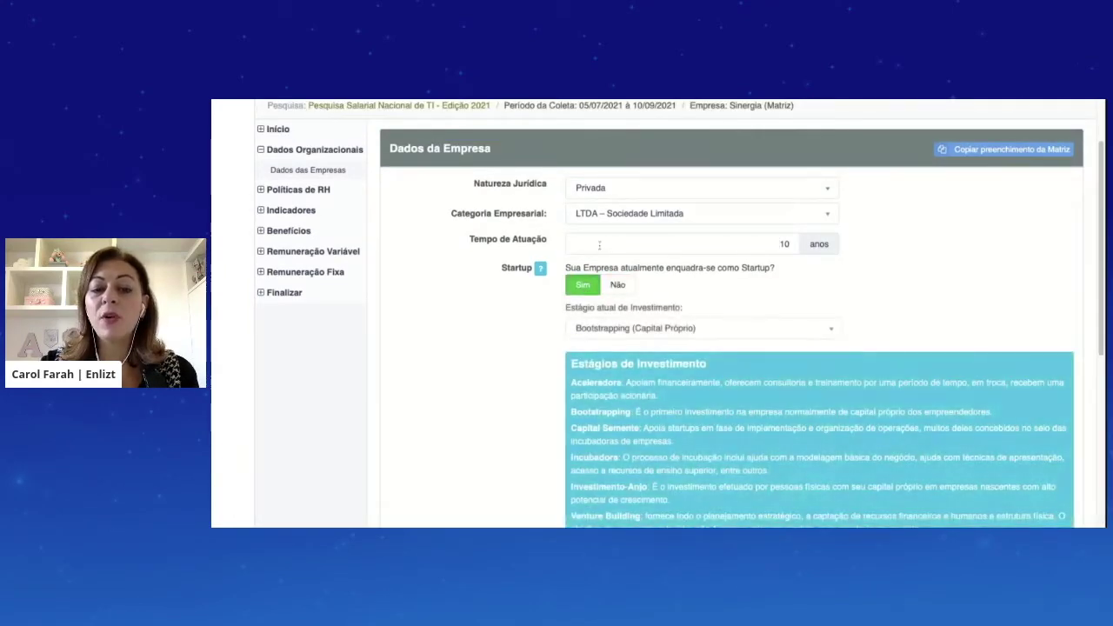
{"action": "scroll", "coordinate": [598, 251], "scroll_direction": "down", "scroll_amount": 2}
{"action": "left_click", "coordinate": [601, 258]}
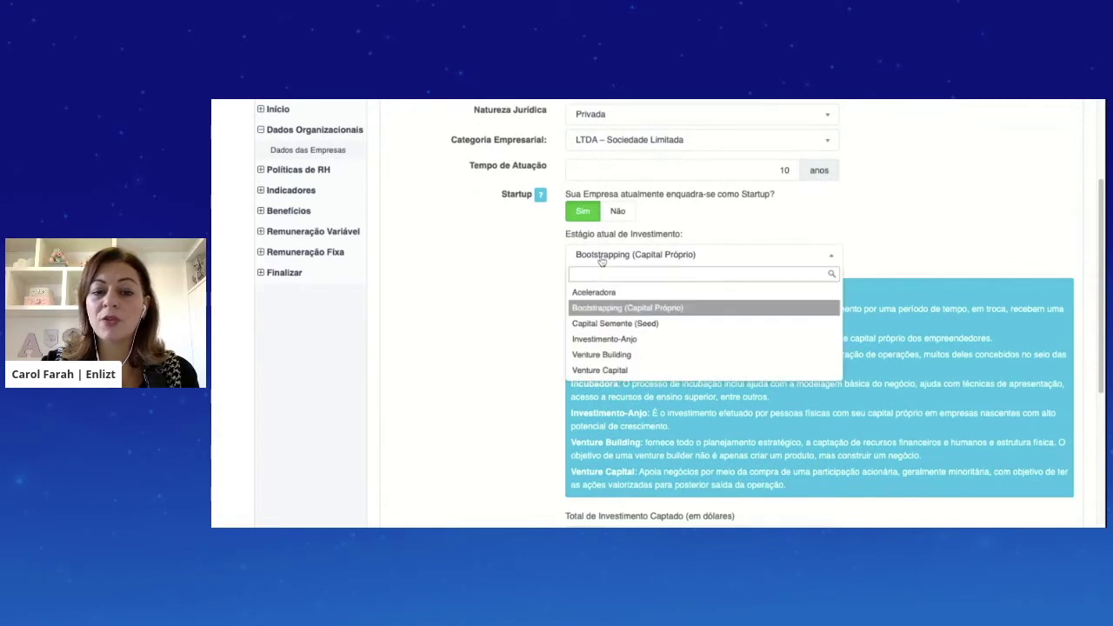
{"action": "left_click", "coordinate": [519, 291]}
Save the company data form and acknowledge the confirmation.
{"action": "scroll", "coordinate": [522, 278], "scroll_direction": "down", "scroll_amount": 5}
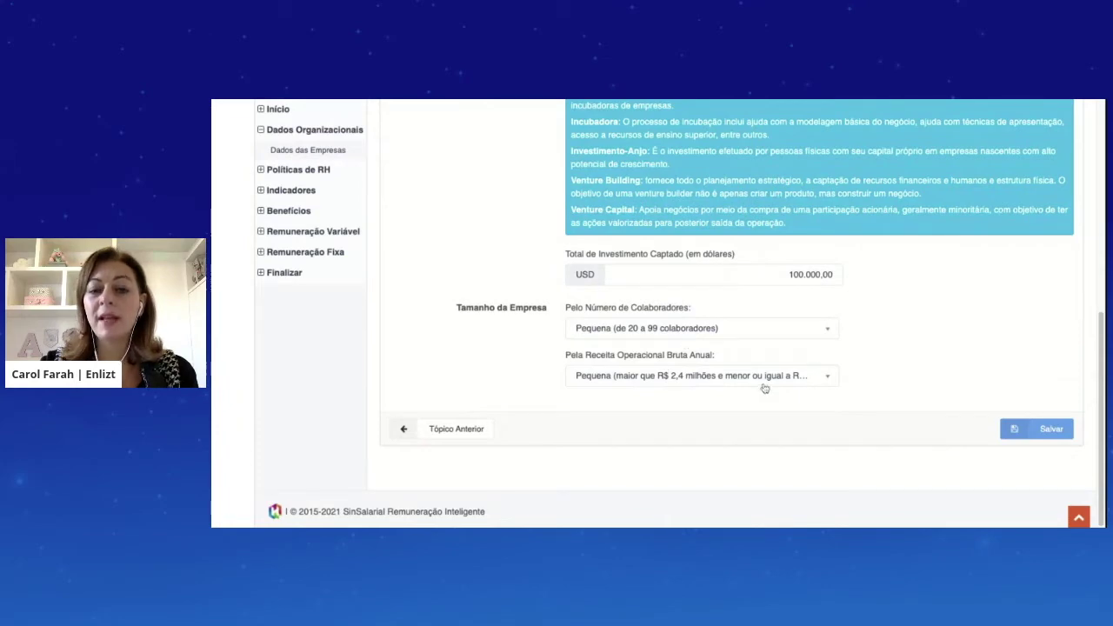
{"action": "left_click", "coordinate": [1051, 431]}
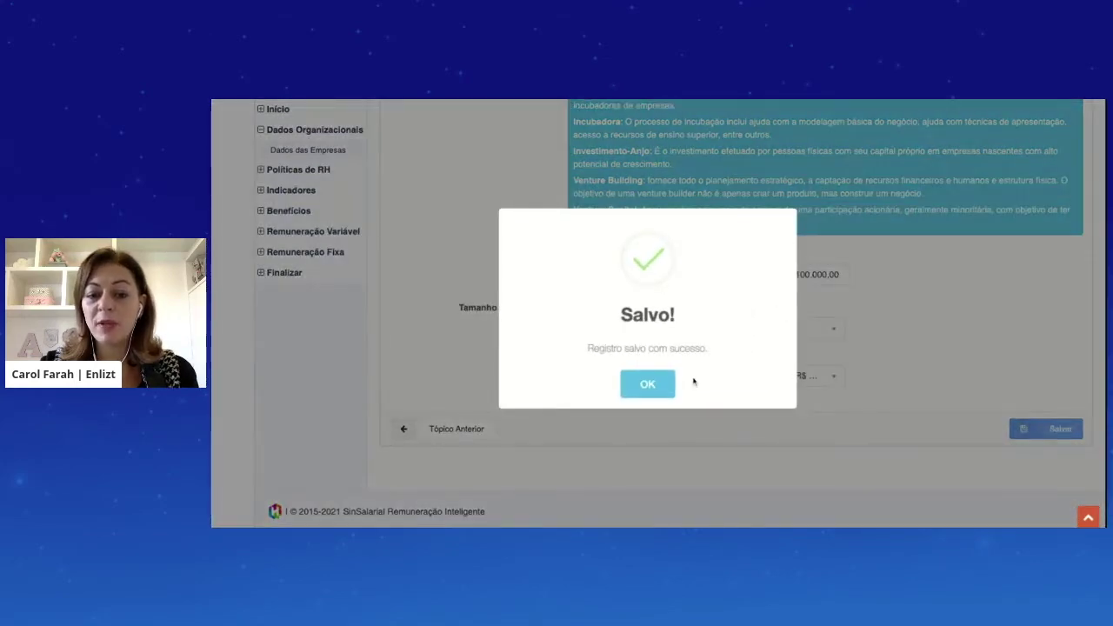
{"action": "left_click", "coordinate": [644, 382]}
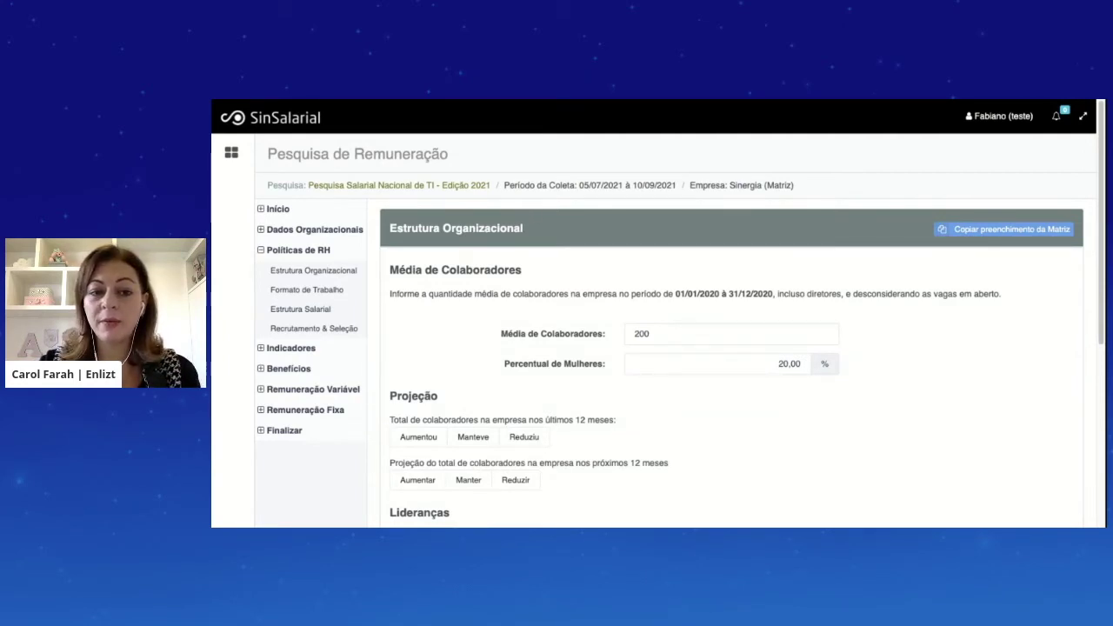
Examine the average headcount section of the organizational structure form, including its reference period and the Média de Colaboradores field.
{"action": "scroll", "coordinate": [538, 231], "scroll_direction": "down", "scroll_amount": 1}
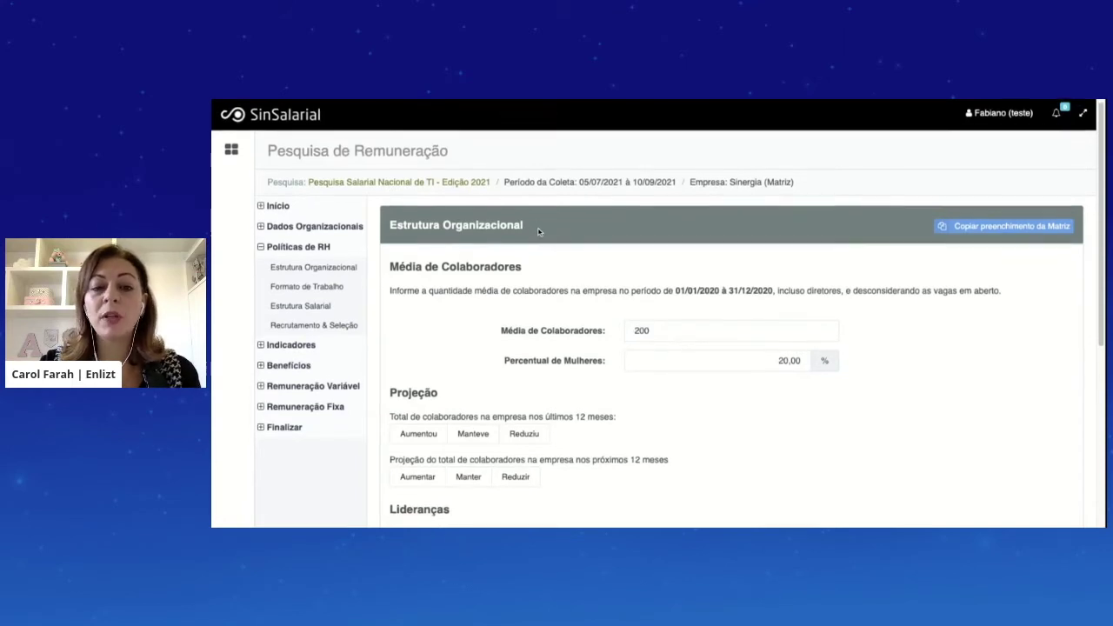
{"action": "scroll", "coordinate": [539, 232], "scroll_direction": "down", "scroll_amount": 2}
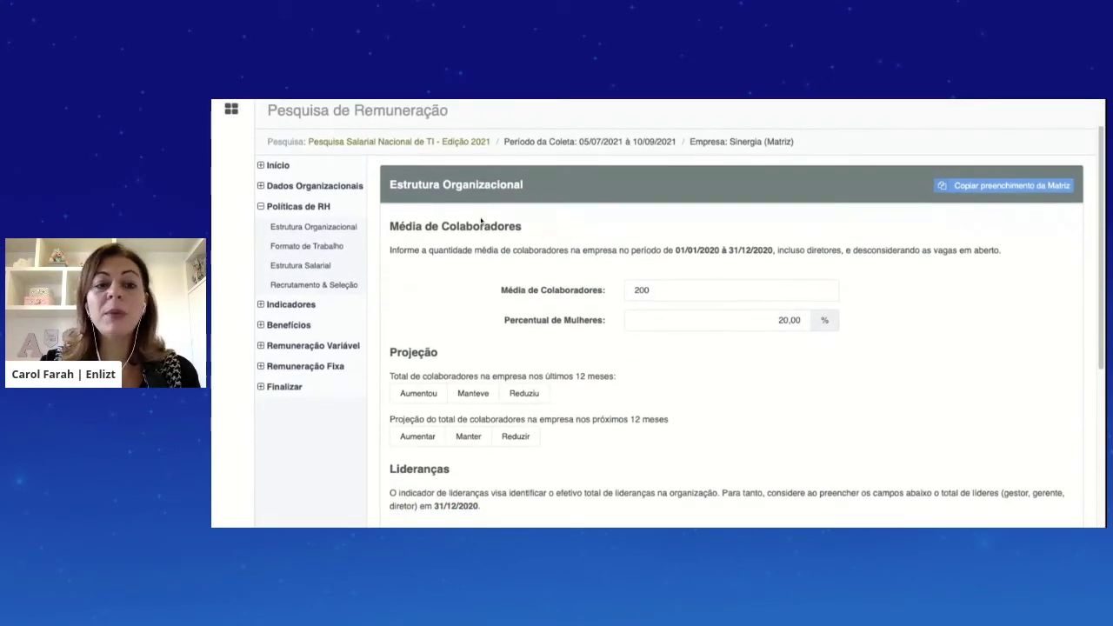
{"action": "scroll", "coordinate": [480, 205], "scroll_direction": "down", "scroll_amount": 1}
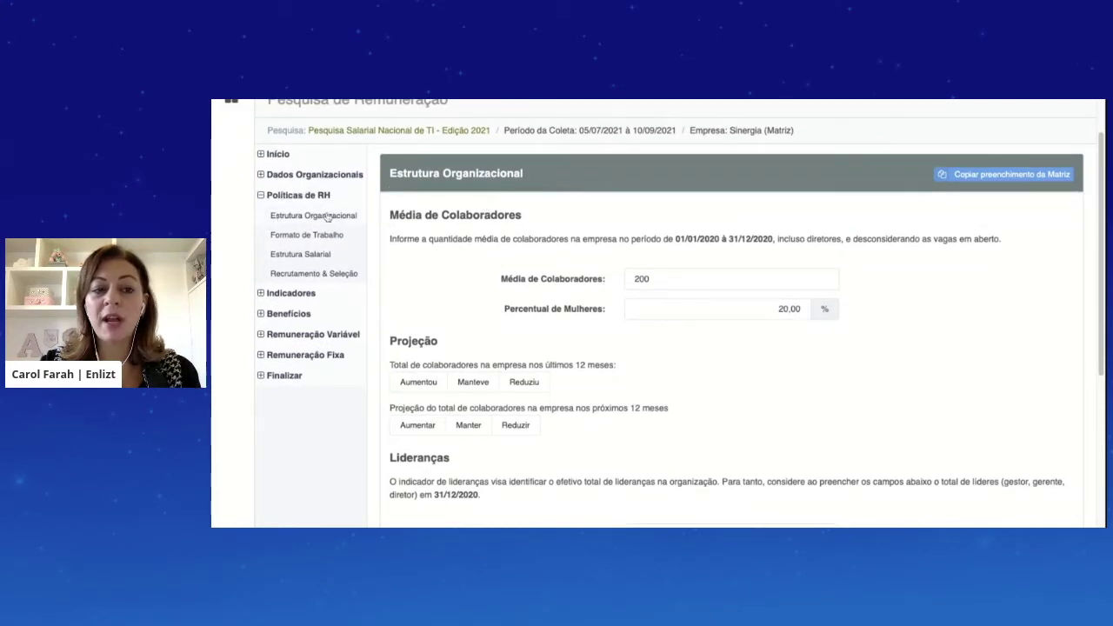
{"action": "left_click_drag", "start_coordinate": [676, 238], "coordinate": [773, 239]}
{"action": "scroll", "coordinate": [730, 313], "scroll_direction": "down", "scroll_amount": 1}
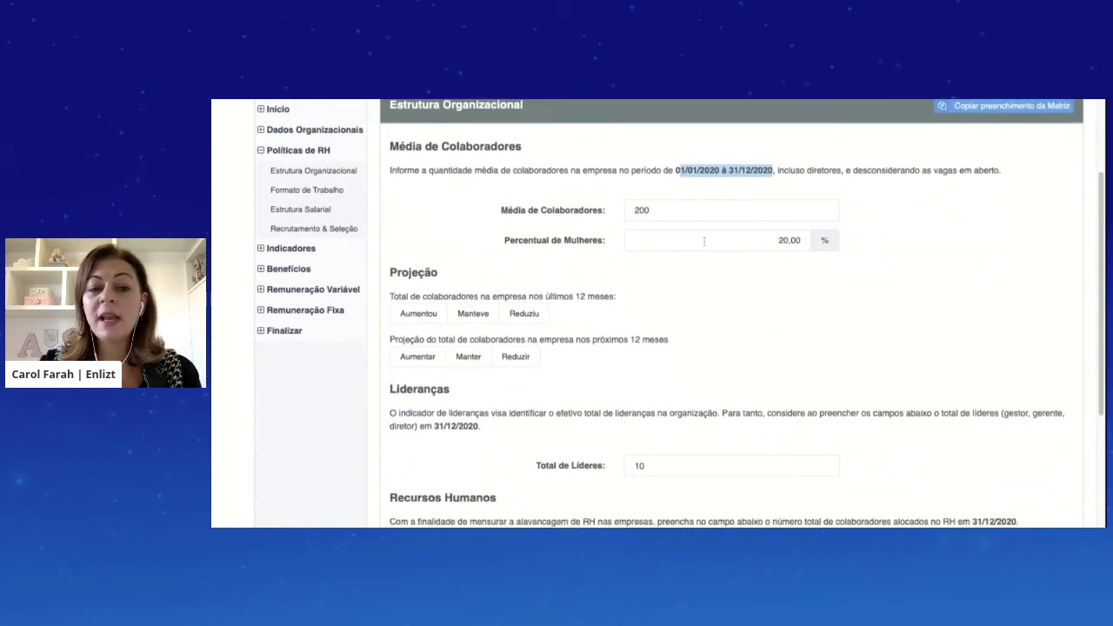
{"action": "left_click", "coordinate": [667, 211]}
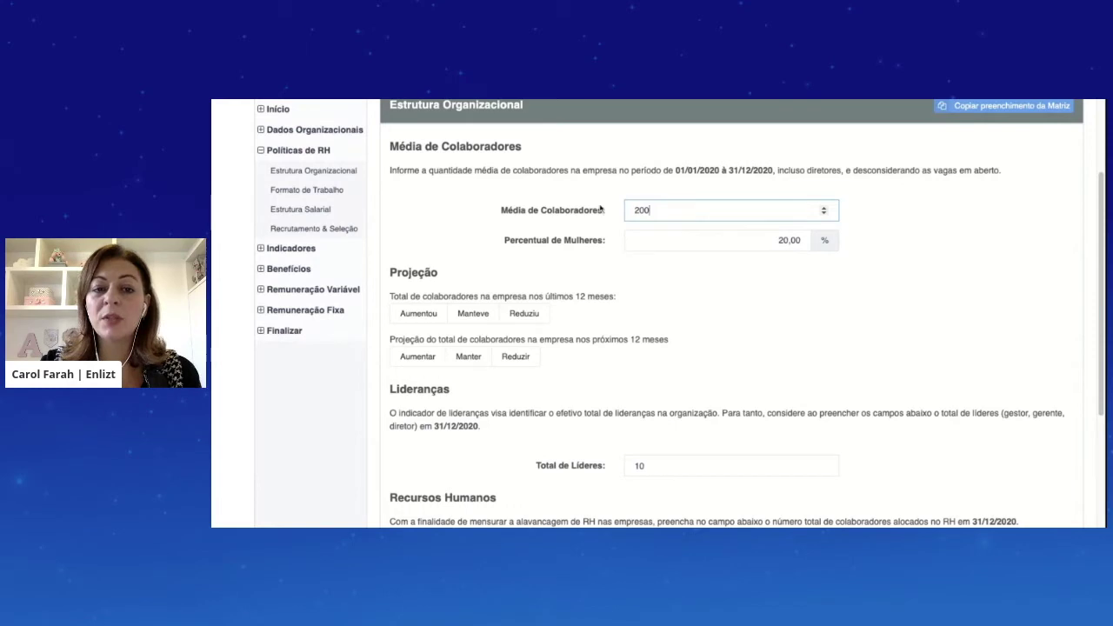
{"action": "scroll", "coordinate": [666, 216], "scroll_direction": "down", "scroll_amount": 1}
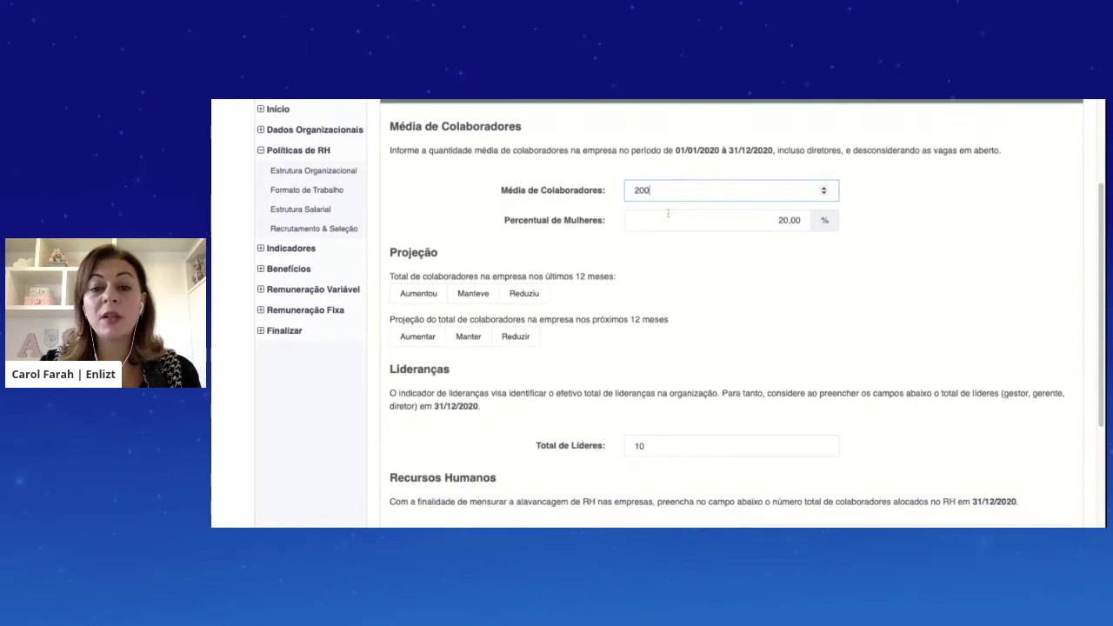
{"action": "scroll", "coordinate": [593, 165], "scroll_direction": "down", "scroll_amount": 3}
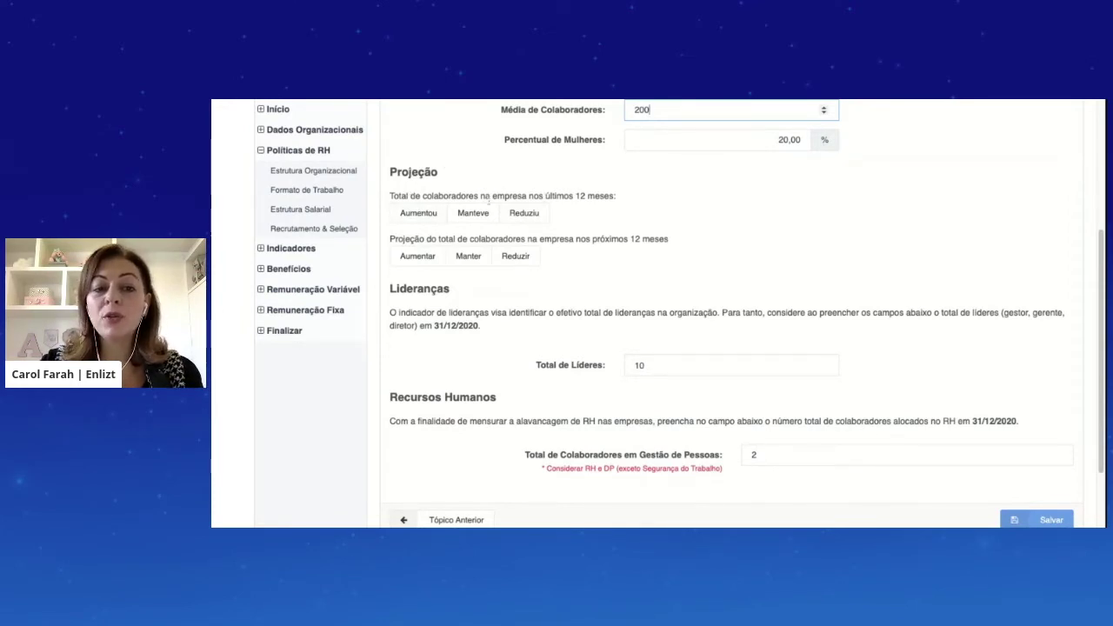
Set the past 12 months' headcount to Aumentou, the next 12 months' projection to Aumentar, and the fastest-growing area to Comercial.
{"action": "left_click", "coordinate": [418, 214]}
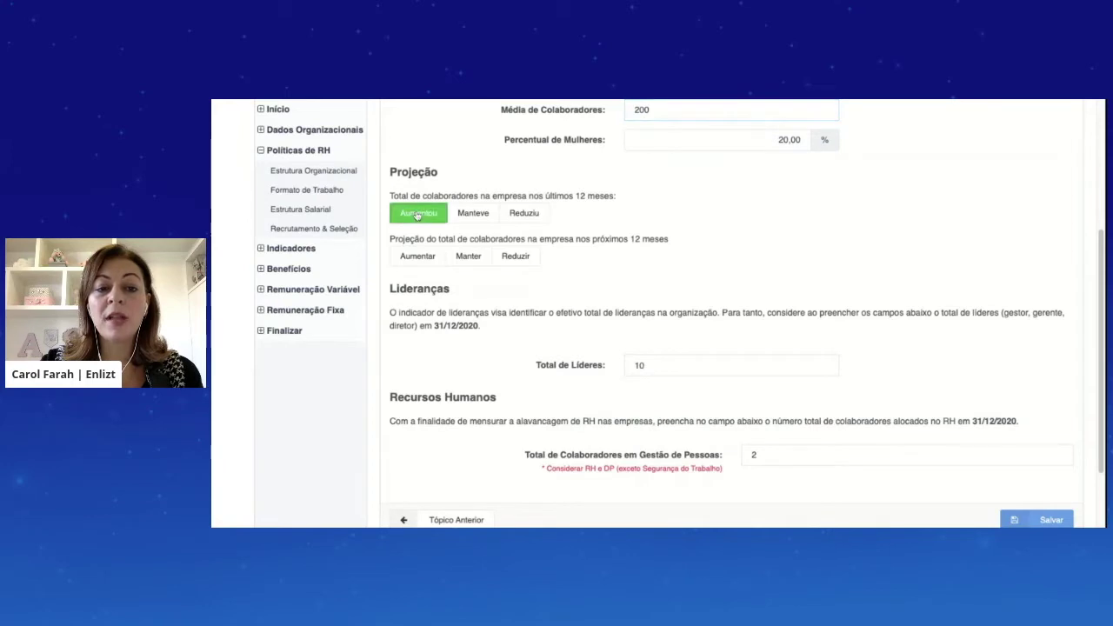
{"action": "left_click", "coordinate": [435, 257]}
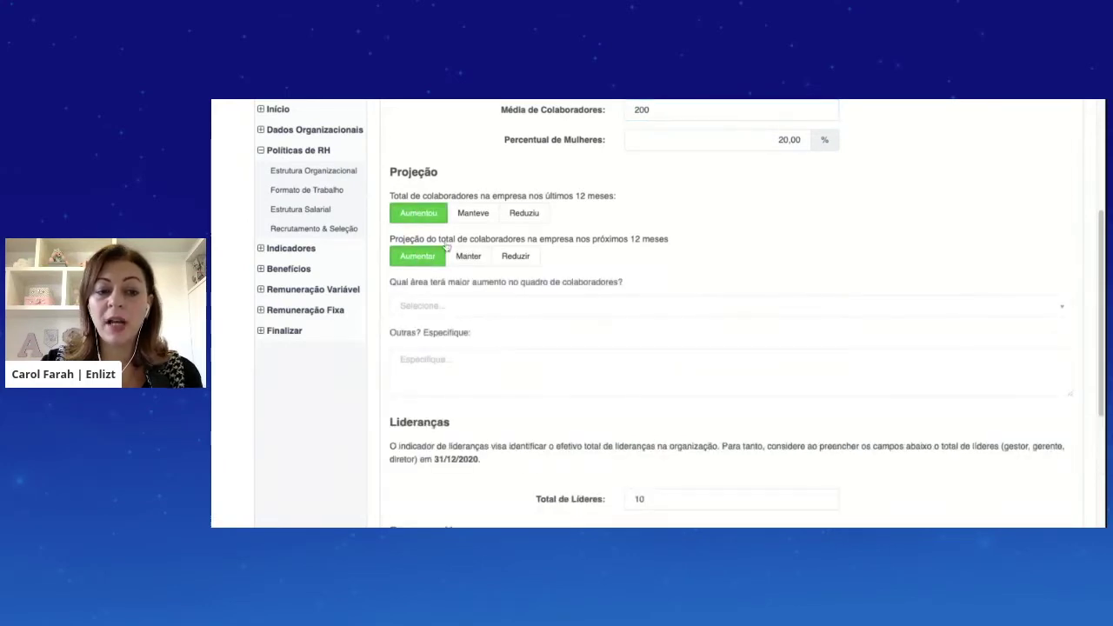
{"action": "scroll", "coordinate": [452, 253], "scroll_direction": "down", "scroll_amount": 1}
{"action": "left_click", "coordinate": [467, 269]}
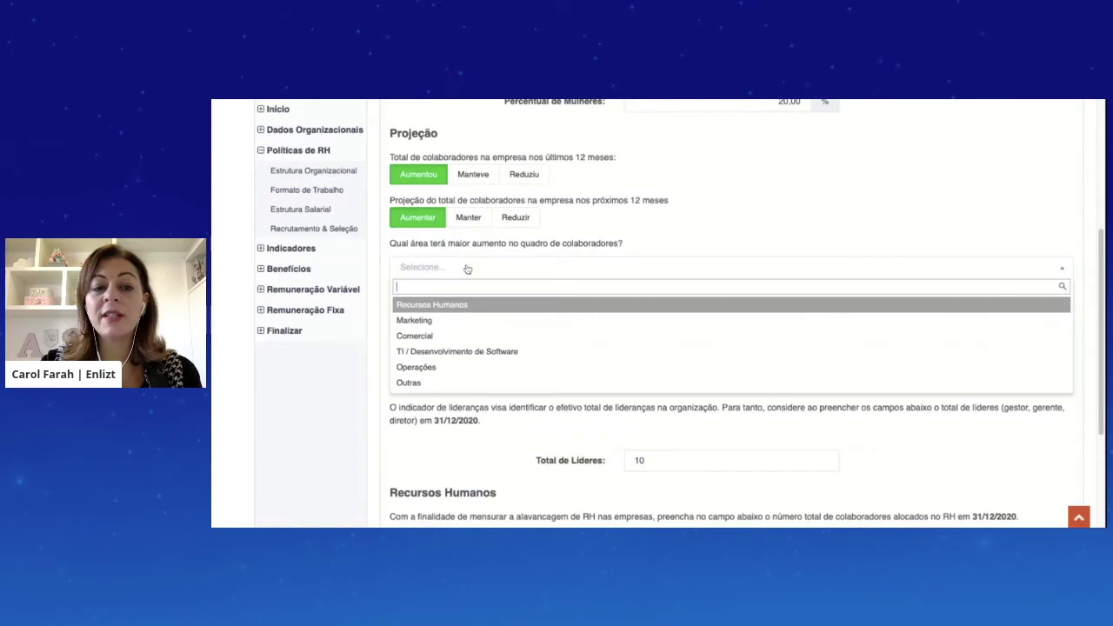
{"action": "left_click", "coordinate": [445, 337]}
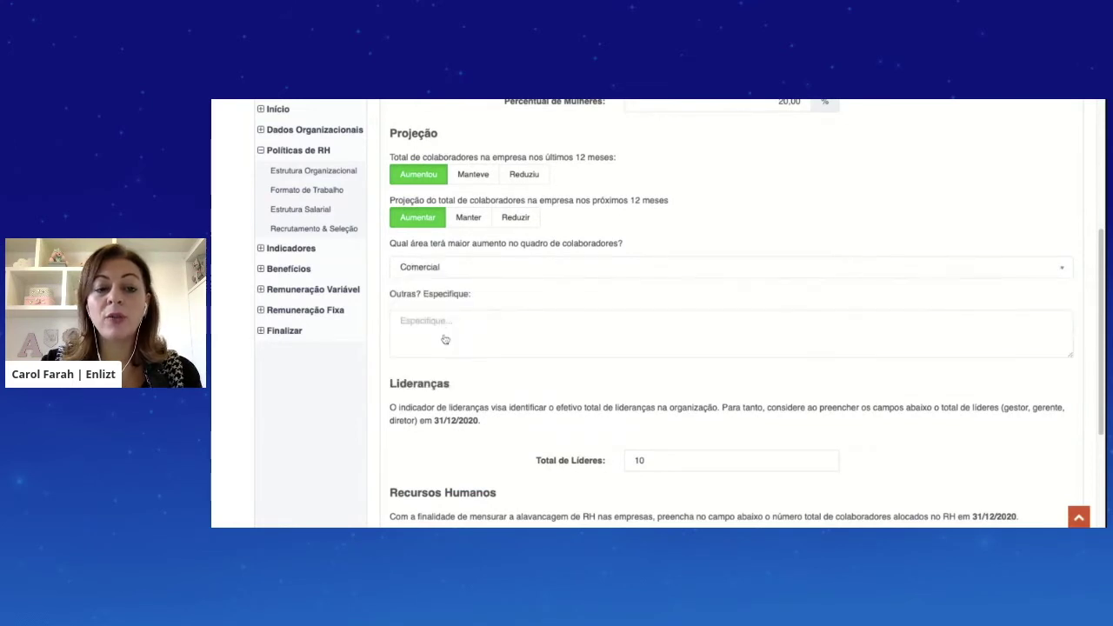
Save the organizational structure form and open the Formato de Trabalho topic of the HR policies.
{"action": "scroll", "coordinate": [449, 280], "scroll_direction": "down", "scroll_amount": 1}
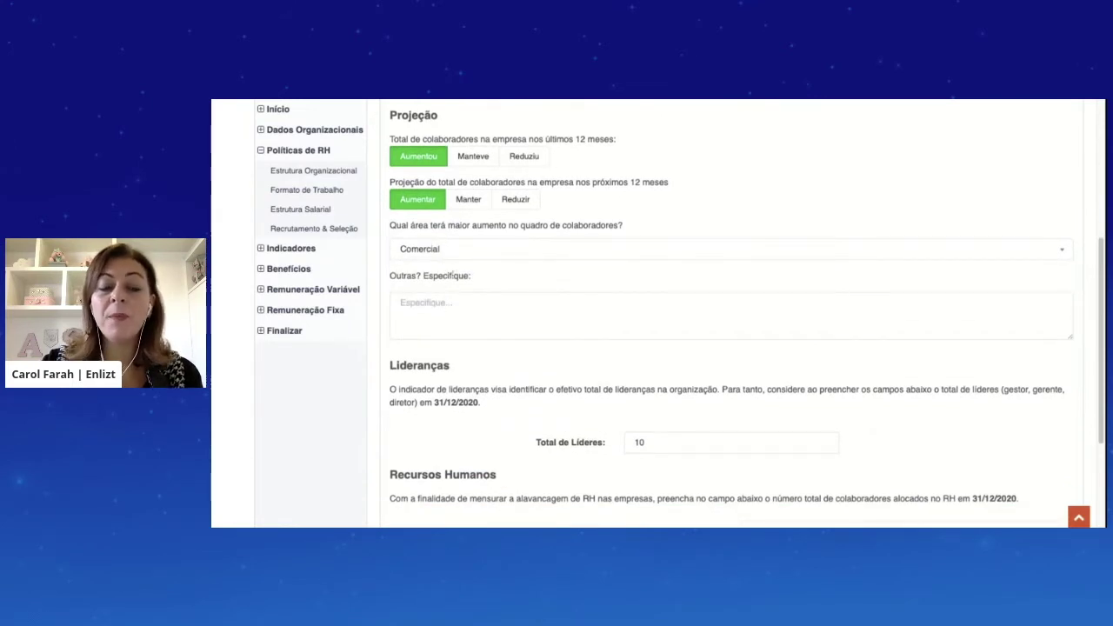
{"action": "scroll", "coordinate": [450, 261], "scroll_direction": "down", "scroll_amount": 3}
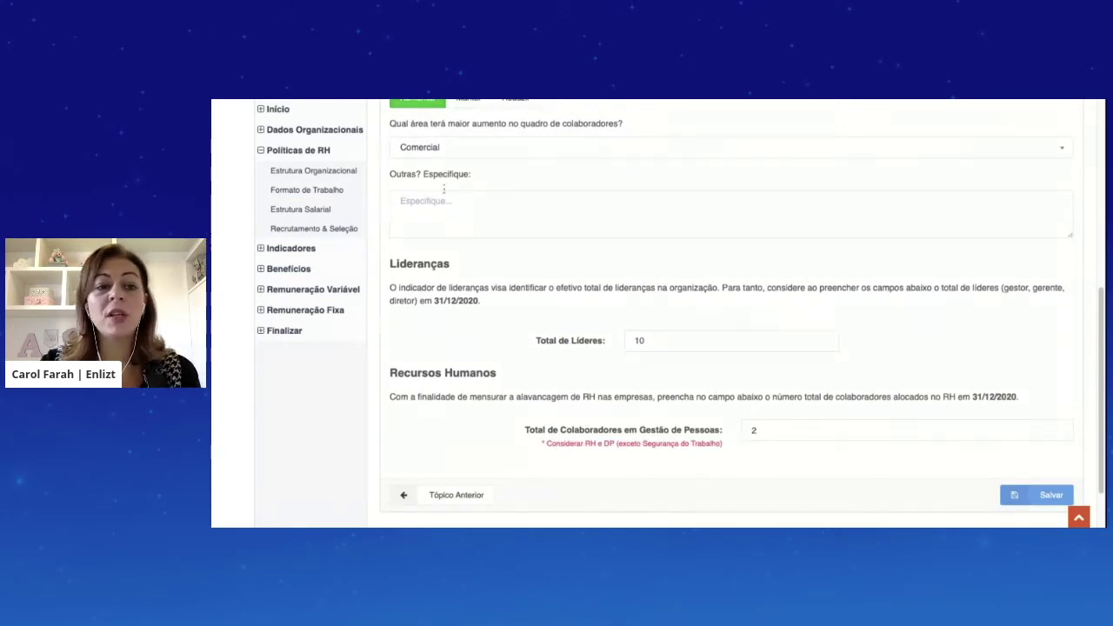
{"action": "scroll", "coordinate": [459, 252], "scroll_direction": "down", "scroll_amount": 2}
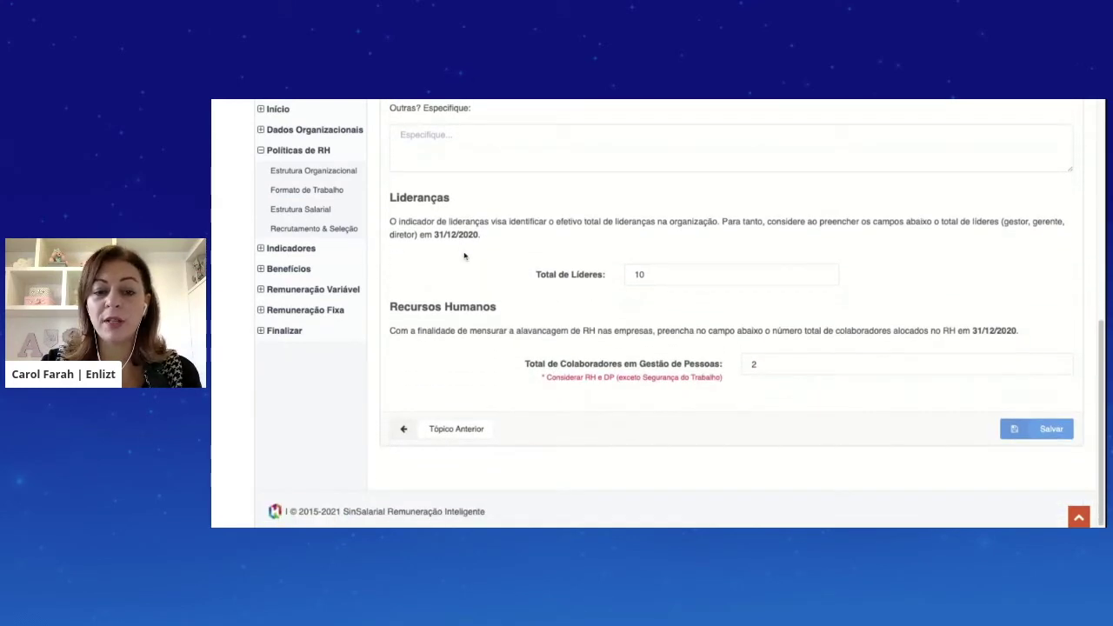
{"action": "left_click", "coordinate": [1043, 429]}
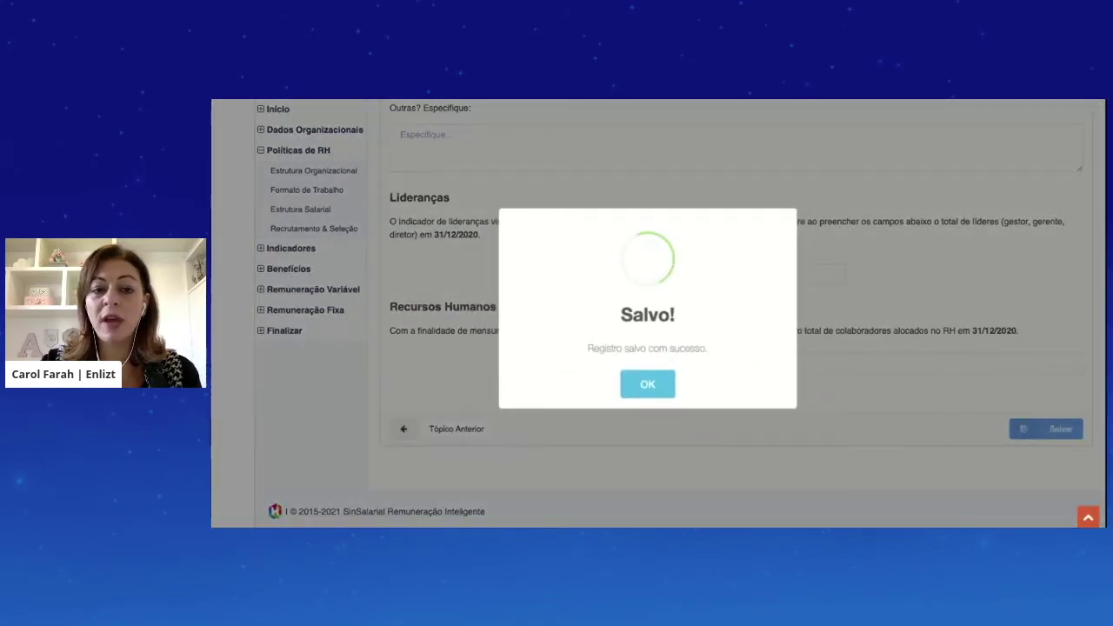
{"action": "left_click", "coordinate": [666, 386]}
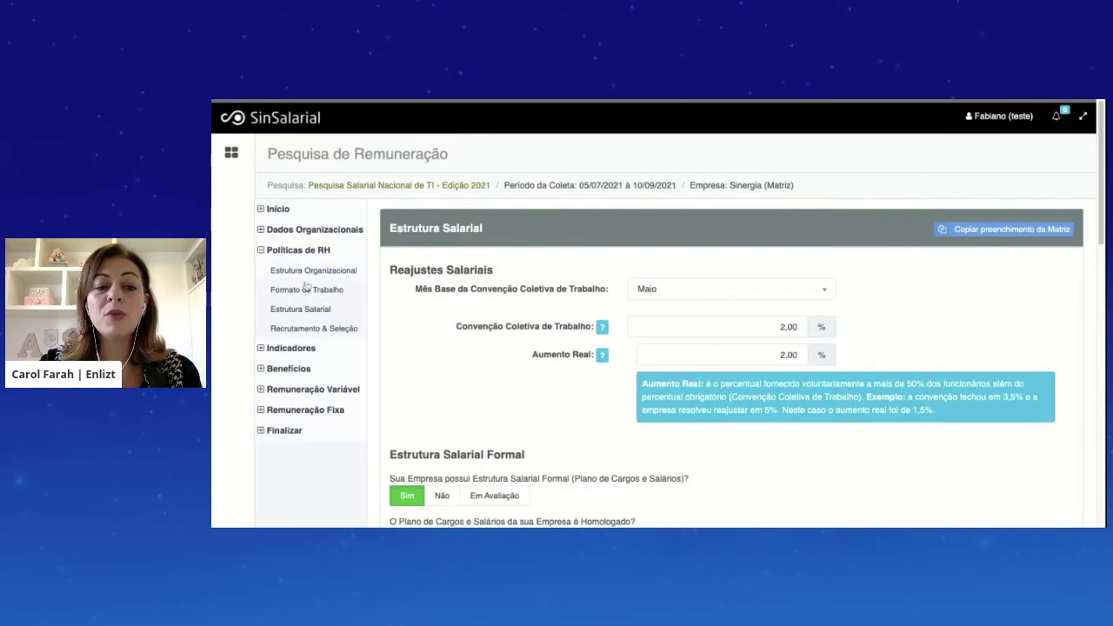
{"action": "left_click", "coordinate": [302, 291]}
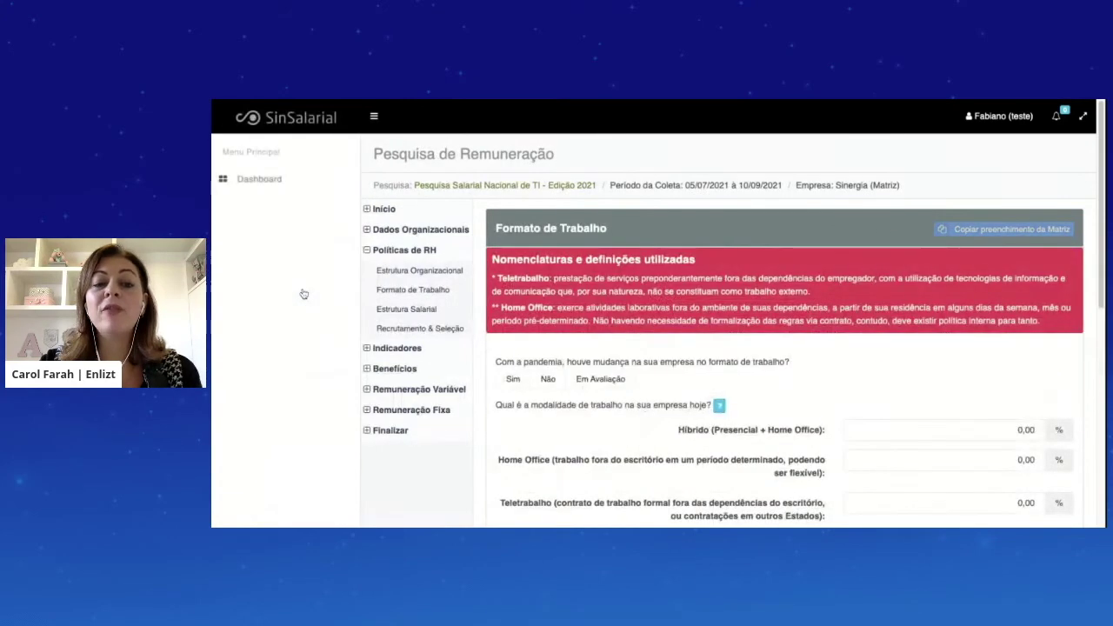
Answer Sim to the Formato de Trabalho question on whether the pandemic changed the company's work format.
{"action": "scroll", "coordinate": [522, 243], "scroll_direction": "down", "scroll_amount": 1}
{"action": "scroll", "coordinate": [522, 242], "scroll_direction": "down", "scroll_amount": 1}
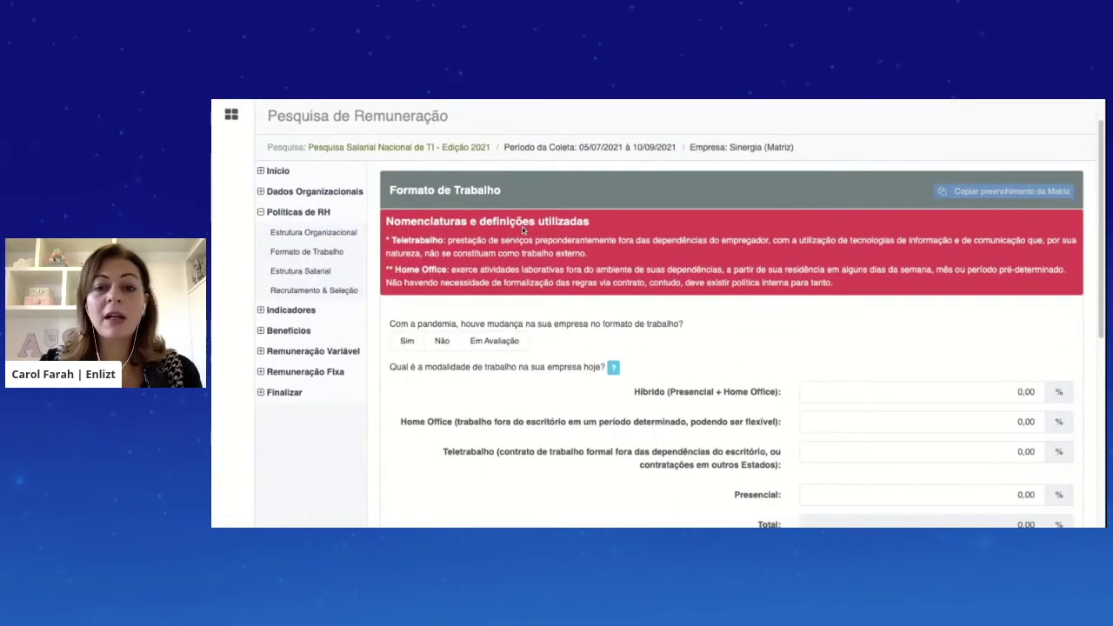
{"action": "scroll", "coordinate": [522, 228], "scroll_direction": "down", "scroll_amount": 1}
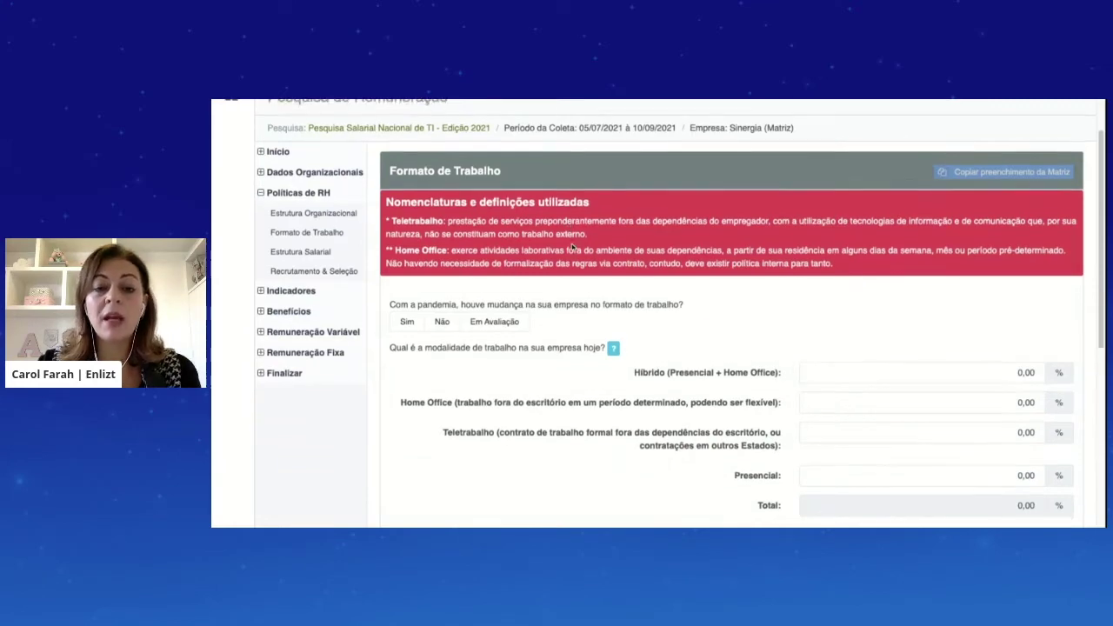
{"action": "scroll", "coordinate": [569, 231], "scroll_direction": "down", "scroll_amount": 1}
{"action": "scroll", "coordinate": [533, 217], "scroll_direction": "down", "scroll_amount": 3}
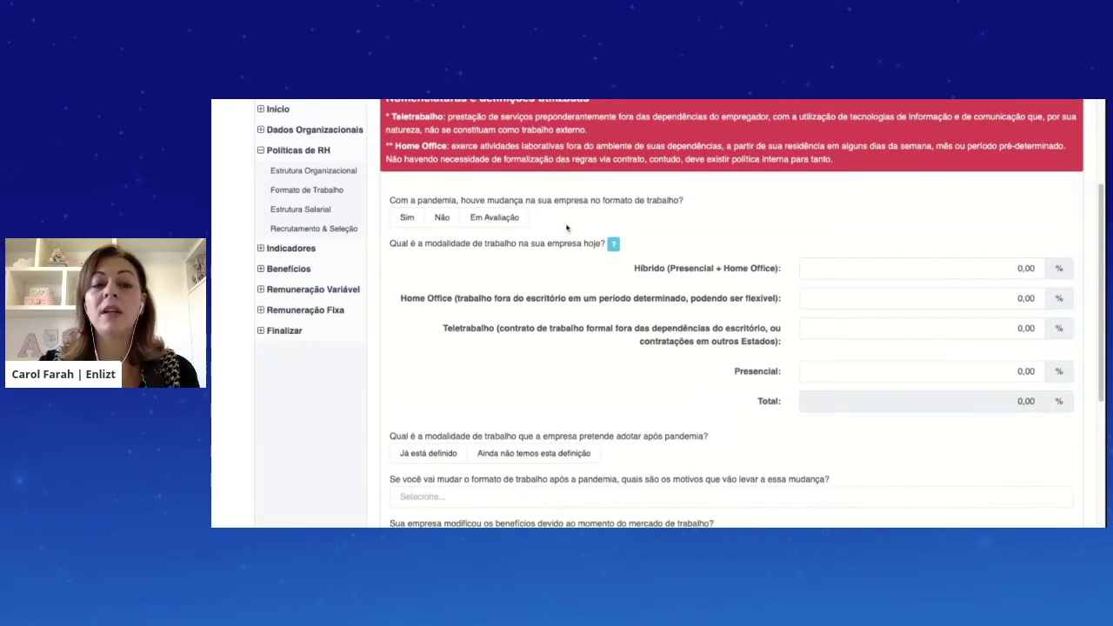
{"action": "scroll", "coordinate": [567, 226], "scroll_direction": "down", "scroll_amount": 2}
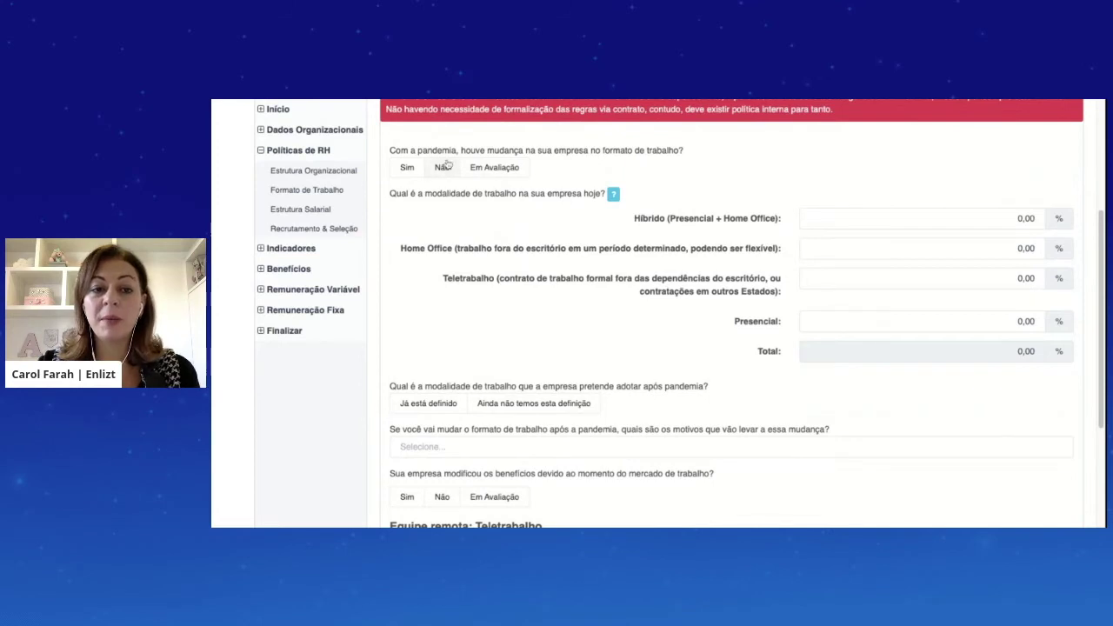
{"action": "left_click", "coordinate": [406, 168]}
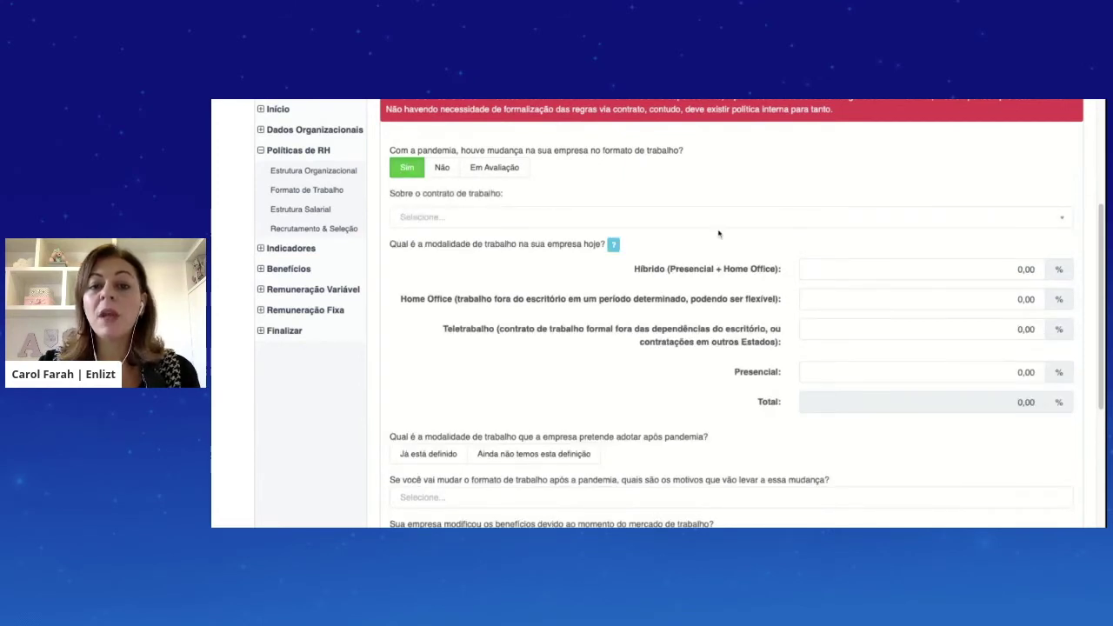
Set the post-pandemic work modality to Ainda não temos esta definição and the benefits modification to Não, and try to save the form.
{"action": "scroll", "coordinate": [718, 233], "scroll_direction": "down", "scroll_amount": 2}
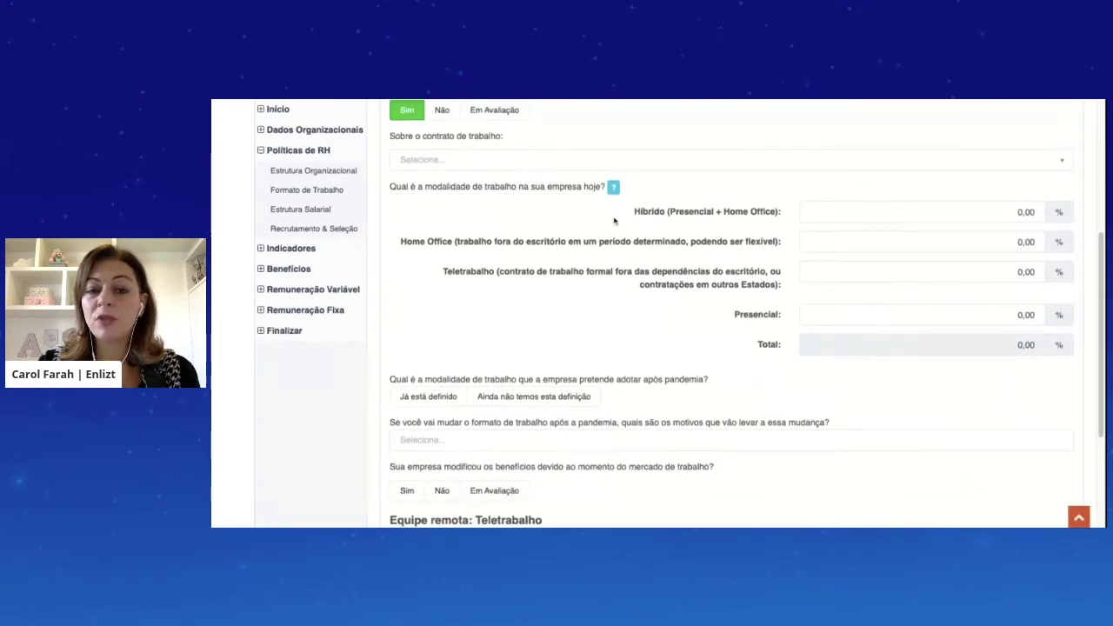
{"action": "scroll", "coordinate": [719, 252], "scroll_direction": "down", "scroll_amount": 1}
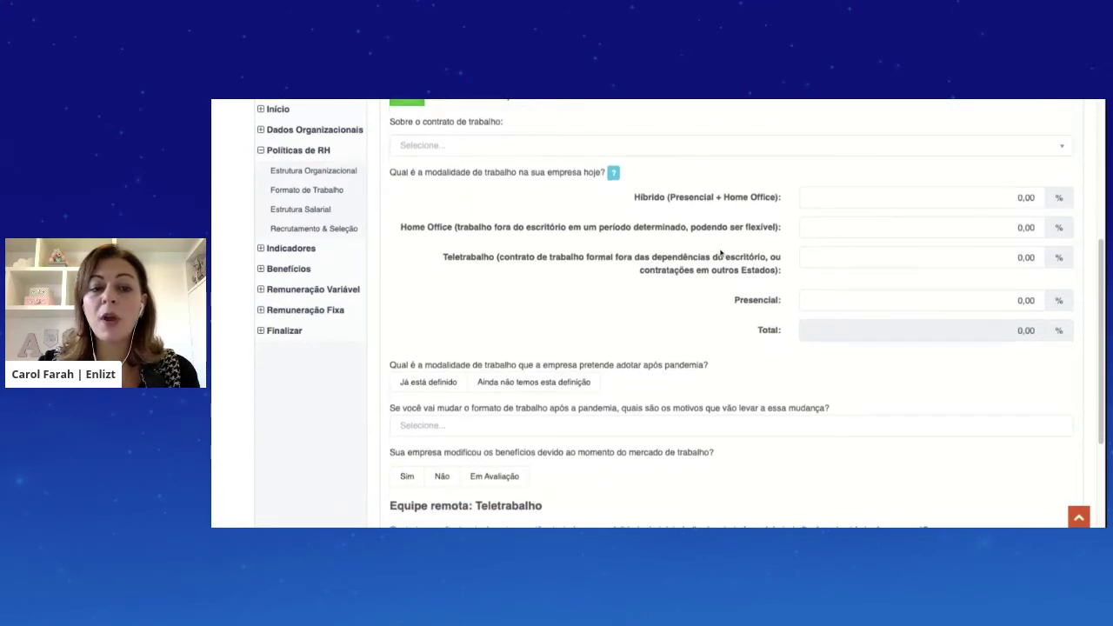
{"action": "scroll", "coordinate": [557, 254], "scroll_direction": "down", "scroll_amount": 2}
{"action": "scroll", "coordinate": [718, 263], "scroll_direction": "down", "scroll_amount": 3}
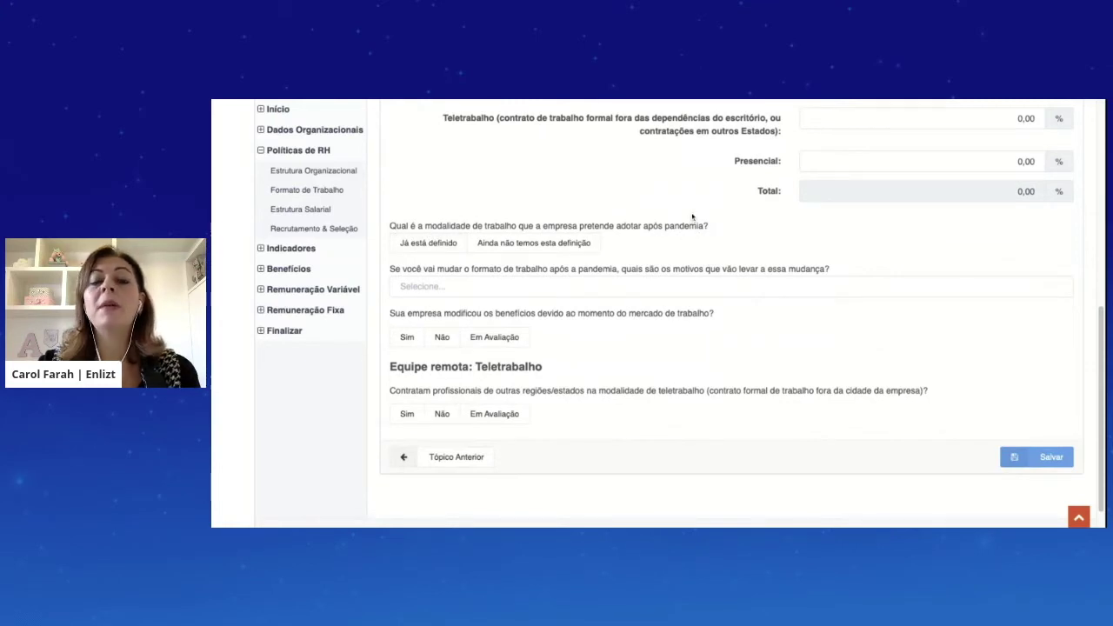
{"action": "left_click", "coordinate": [532, 243]}
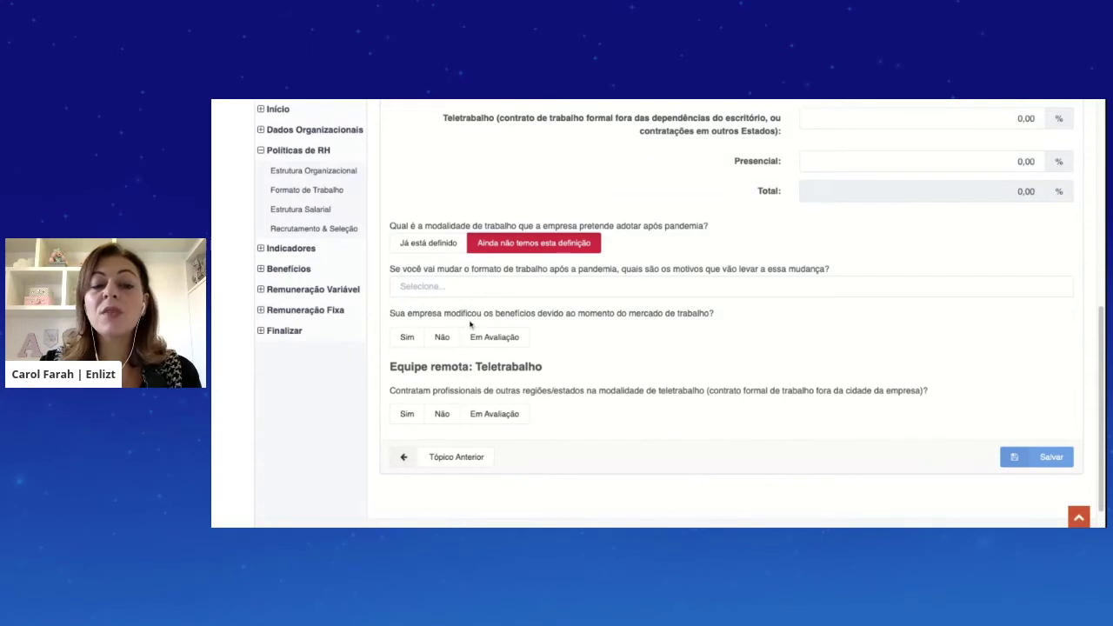
{"action": "scroll", "coordinate": [473, 320], "scroll_direction": "down", "scroll_amount": 1}
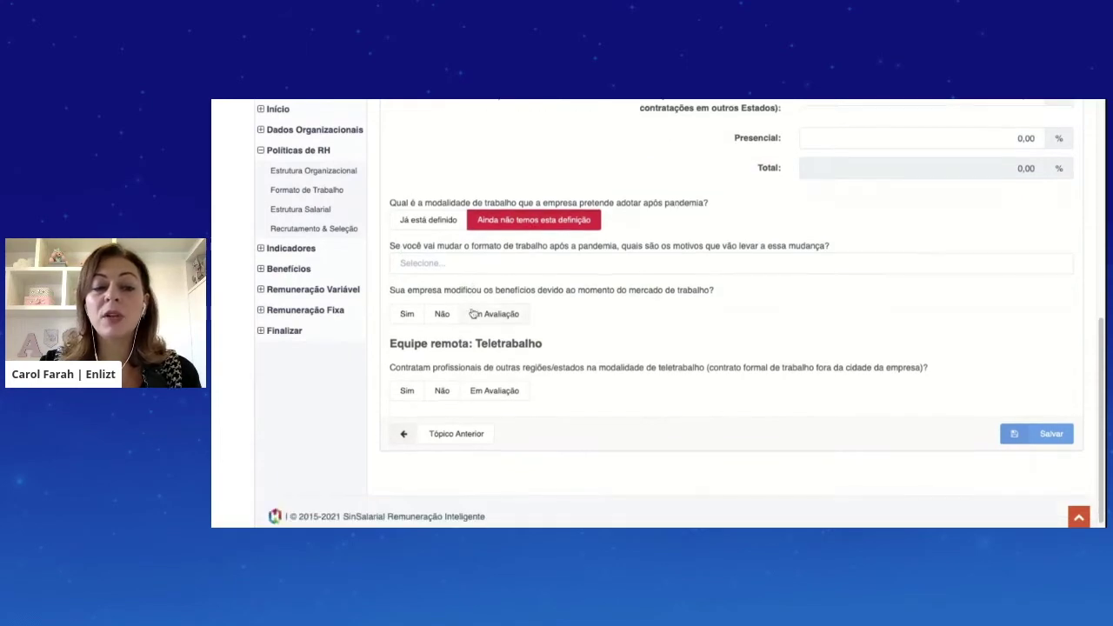
{"action": "left_click", "coordinate": [407, 314]}
{"action": "left_click", "coordinate": [442, 314]}
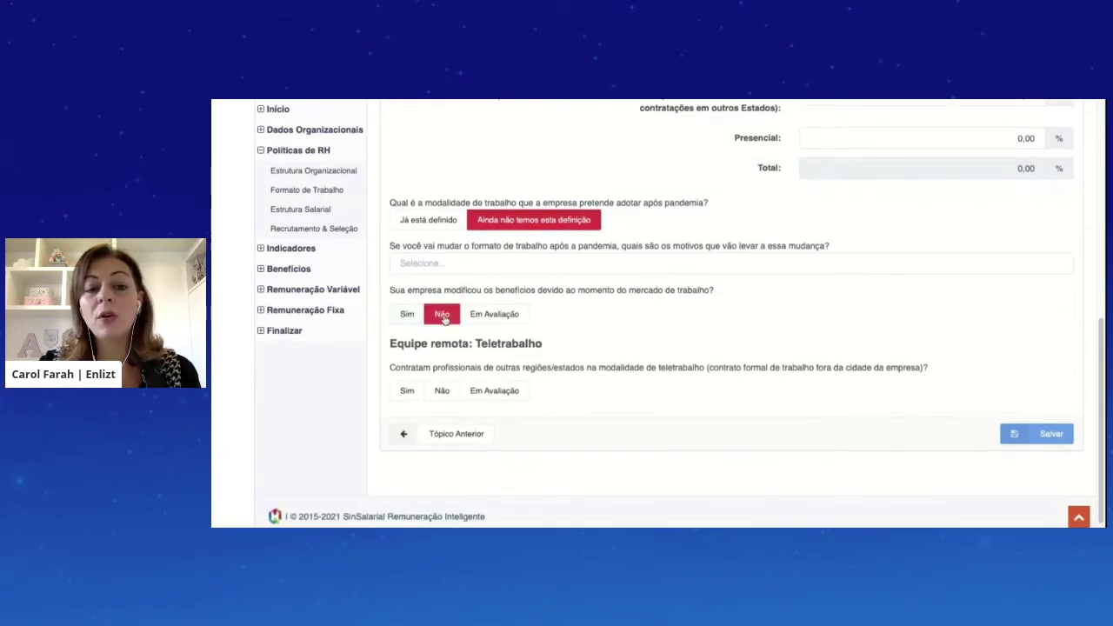
{"action": "scroll", "coordinate": [446, 270], "scroll_direction": "down", "scroll_amount": 1}
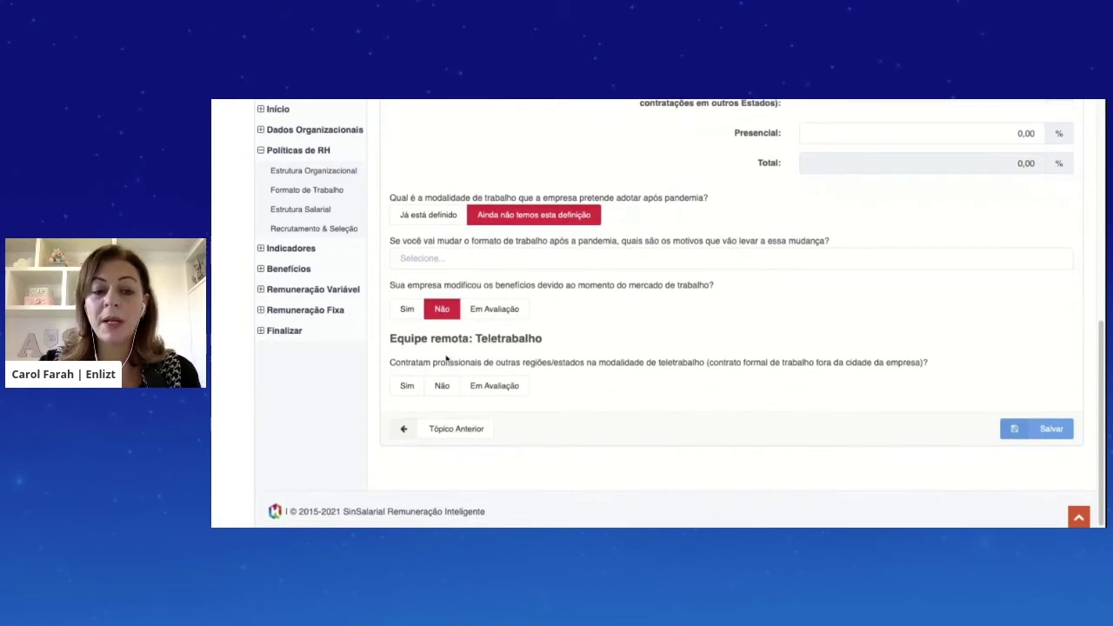
{"action": "left_click", "coordinate": [1046, 429]}
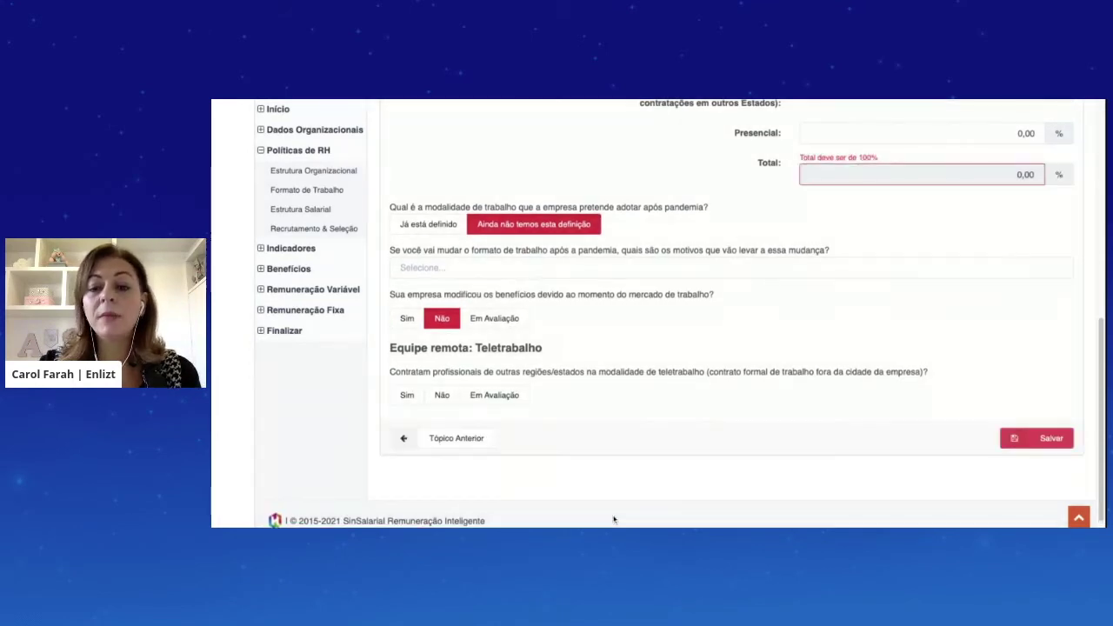
Set the work contract answer to Mudamos contrato de trabalho para trabalho remoto formalização como um novo contrato, and the Híbrido share to 100%.
{"action": "scroll", "coordinate": [805, 209], "scroll_direction": "up", "scroll_amount": 5}
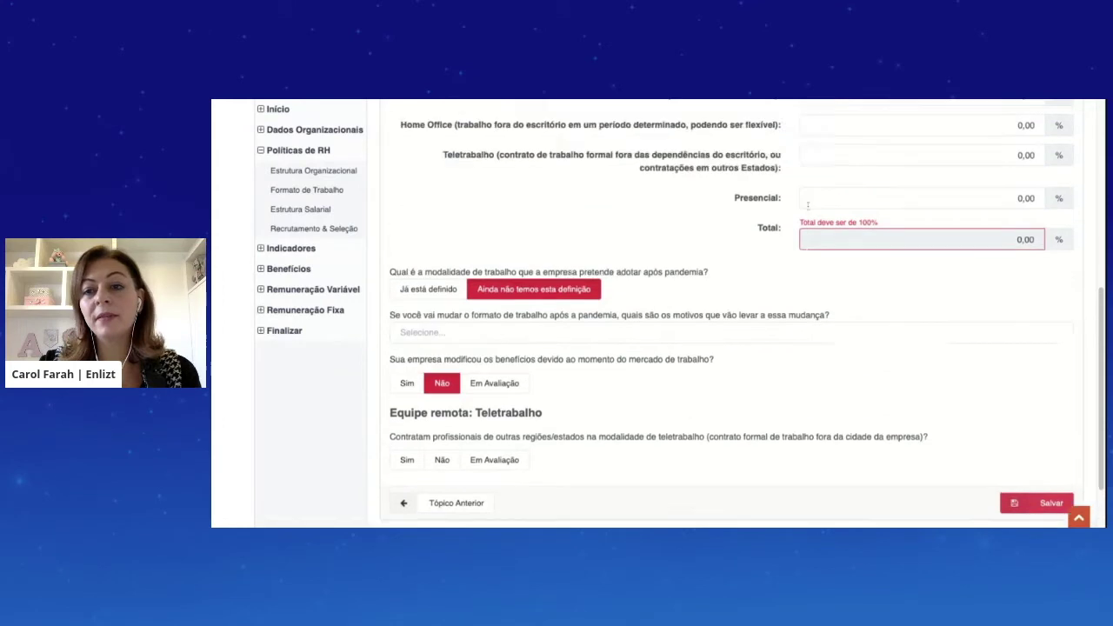
{"action": "left_click", "coordinate": [686, 219]}
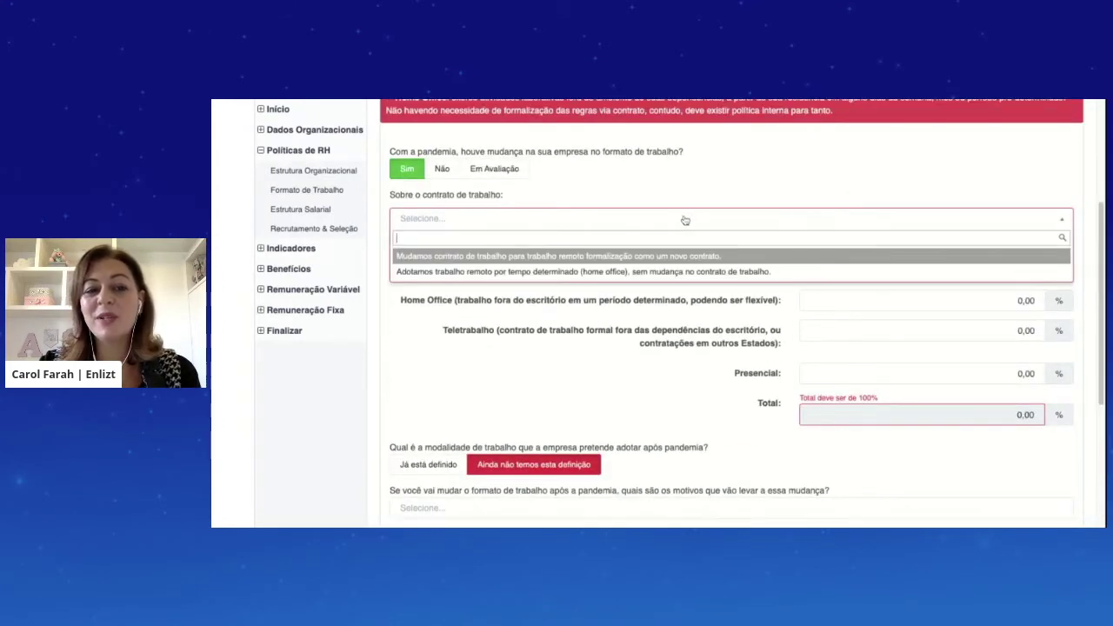
{"action": "left_click", "coordinate": [589, 257]}
{"action": "scroll", "coordinate": [739, 183], "scroll_direction": "down", "scroll_amount": 2}
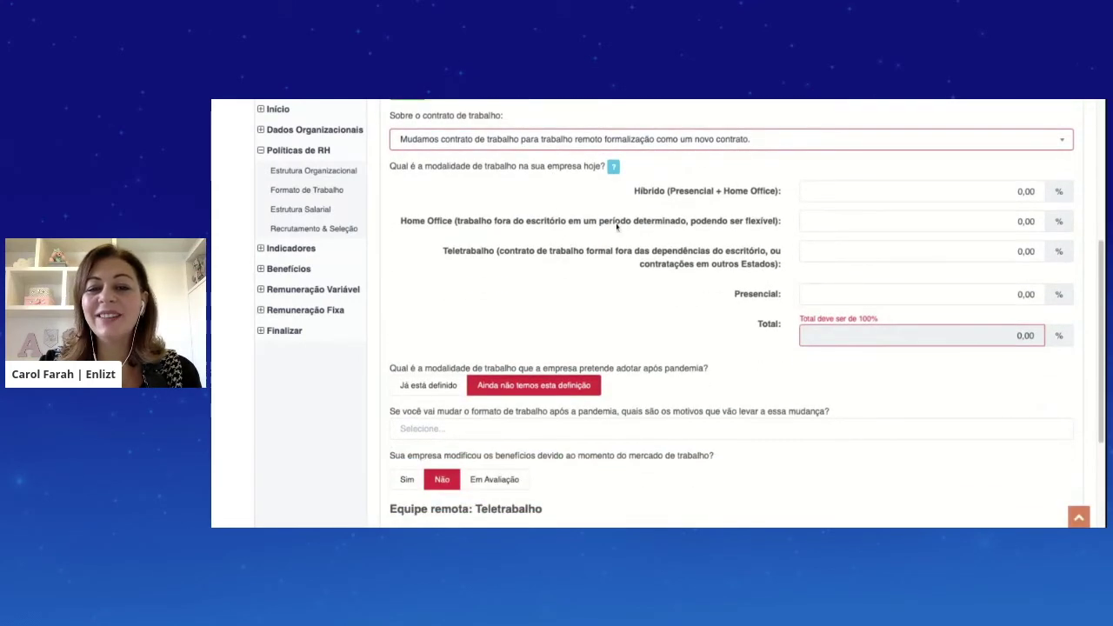
{"action": "left_click", "coordinate": [991, 200]}
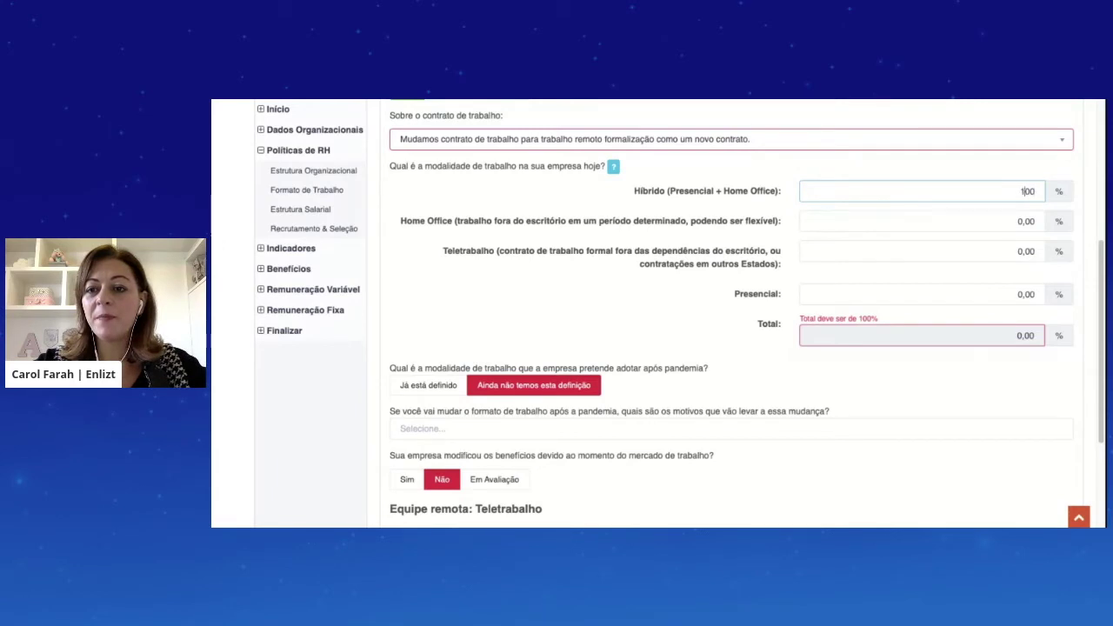
Save the Formato de Trabalho form and acknowledge the confirmation to proceed to the next topic.
{"action": "scroll", "coordinate": [1028, 351], "scroll_direction": "down", "scroll_amount": 2}
{"action": "left_click", "coordinate": [1049, 497]}
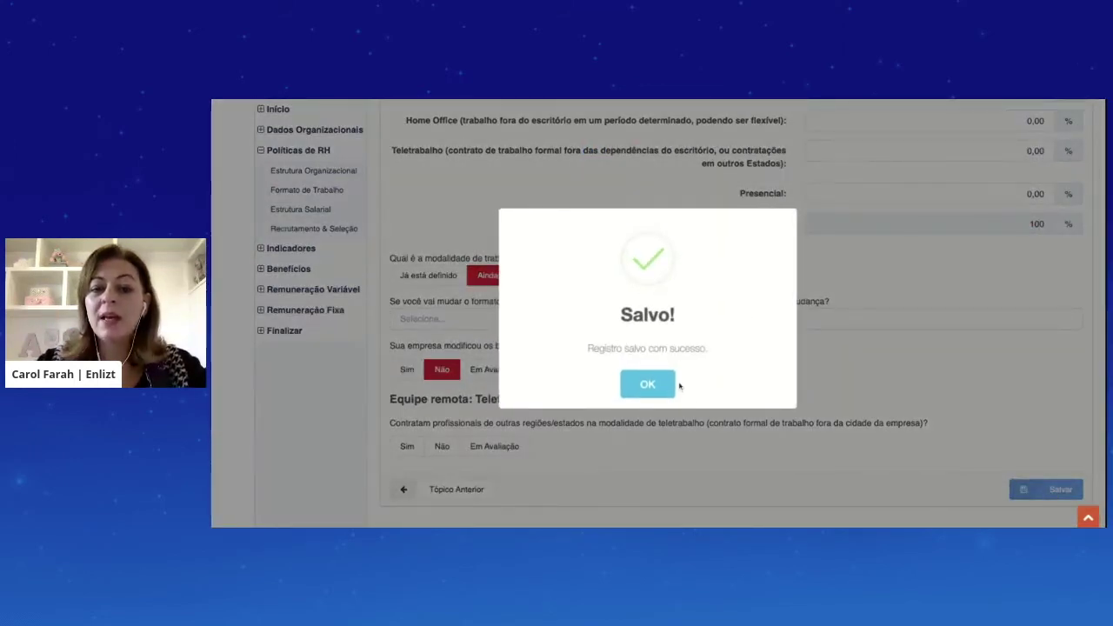
{"action": "left_click", "coordinate": [649, 384]}
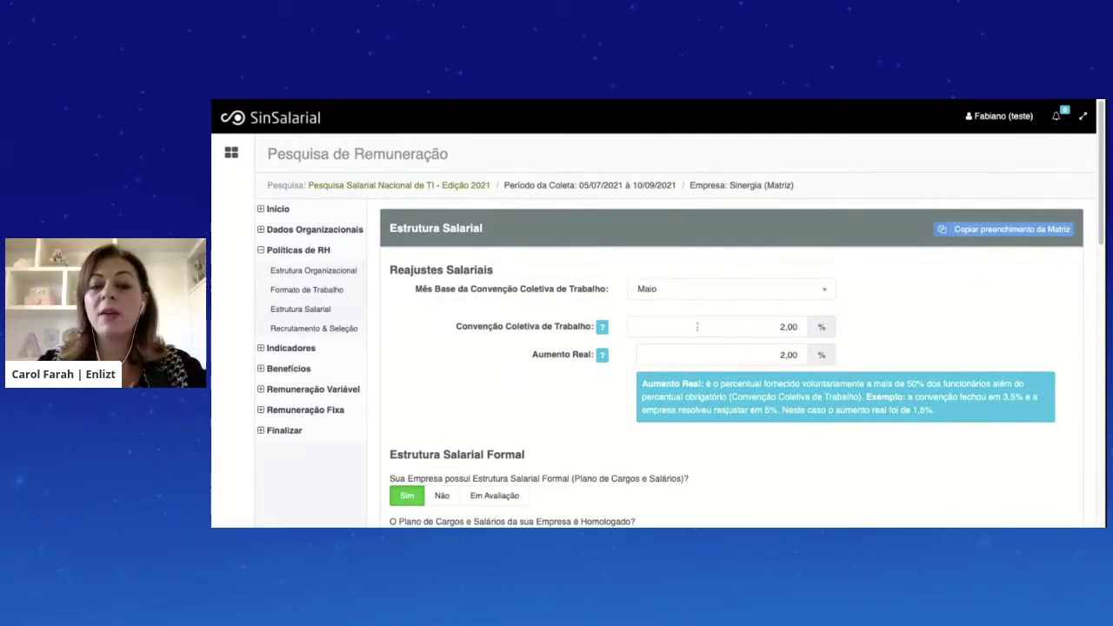
Examine the Reajustes Salariais fields of the Estrutura Salarial form, including the choices for the collective agreement's base month.
{"action": "scroll", "coordinate": [696, 326], "scroll_direction": "down", "scroll_amount": 1}
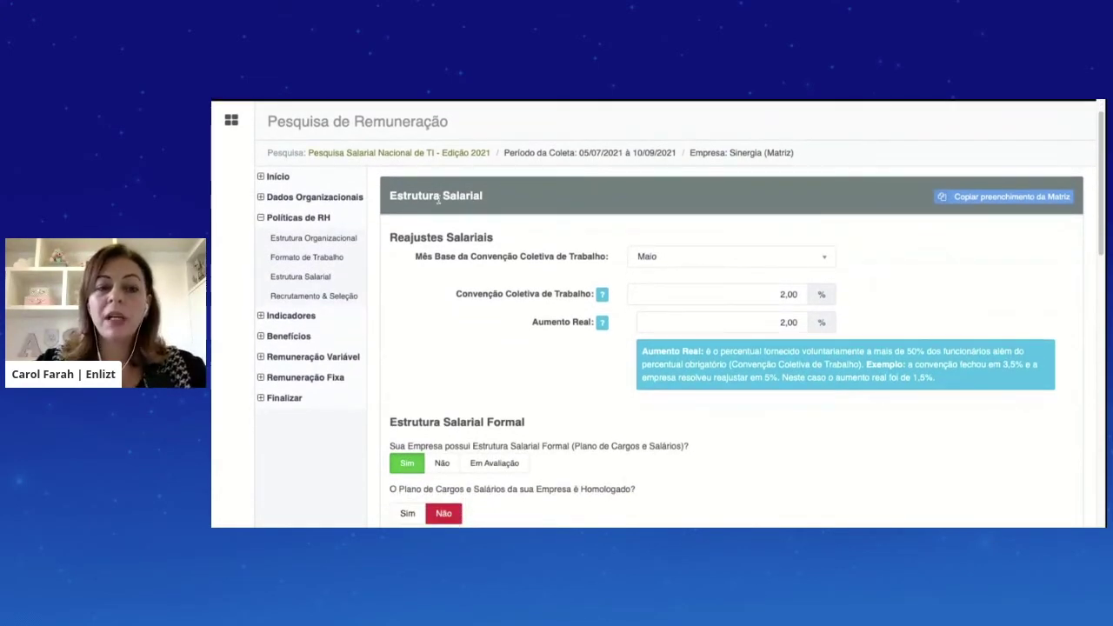
{"action": "scroll", "coordinate": [595, 244], "scroll_direction": "down", "scroll_amount": 1}
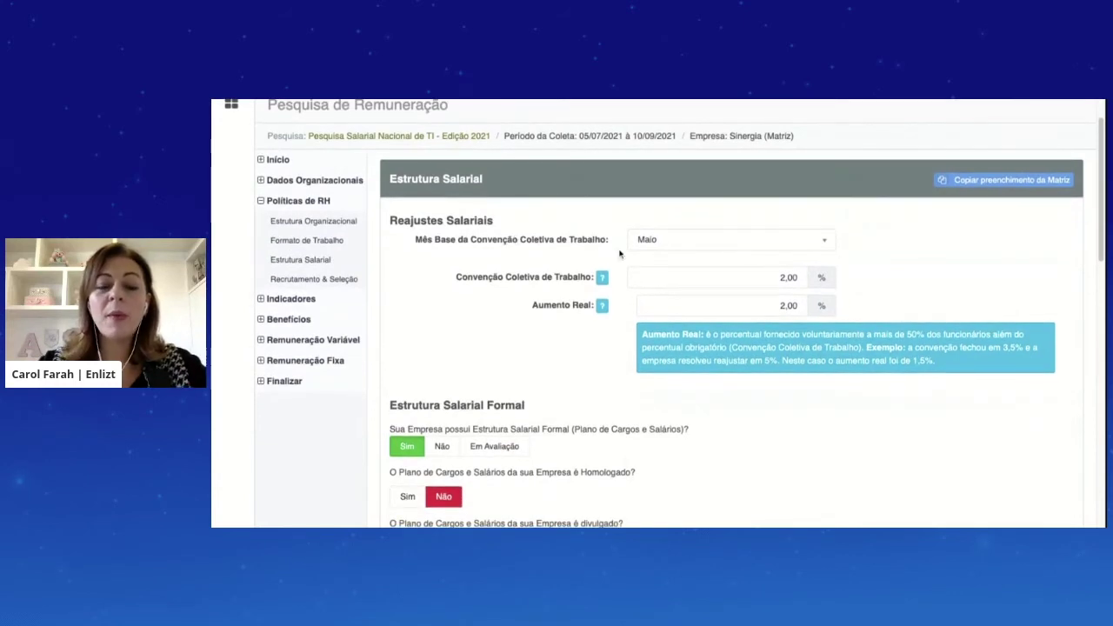
{"action": "left_click", "coordinate": [737, 246]}
{"action": "left_click", "coordinate": [736, 246]}
{"action": "scroll", "coordinate": [712, 282], "scroll_direction": "down", "scroll_amount": 5}
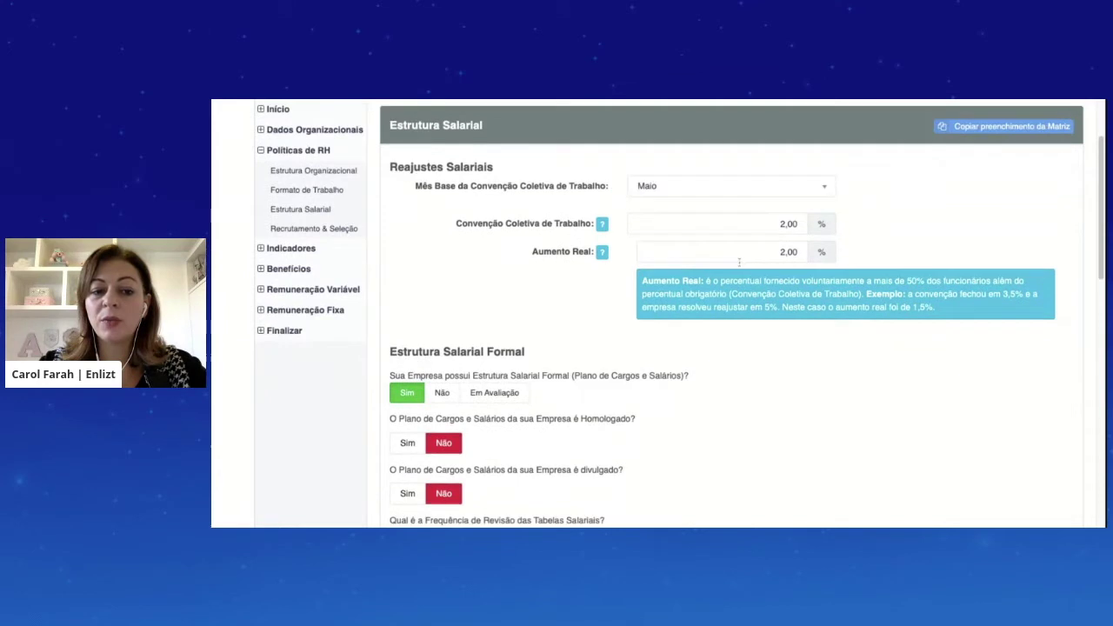
{"action": "scroll", "coordinate": [436, 221], "scroll_direction": "down", "scroll_amount": 2}
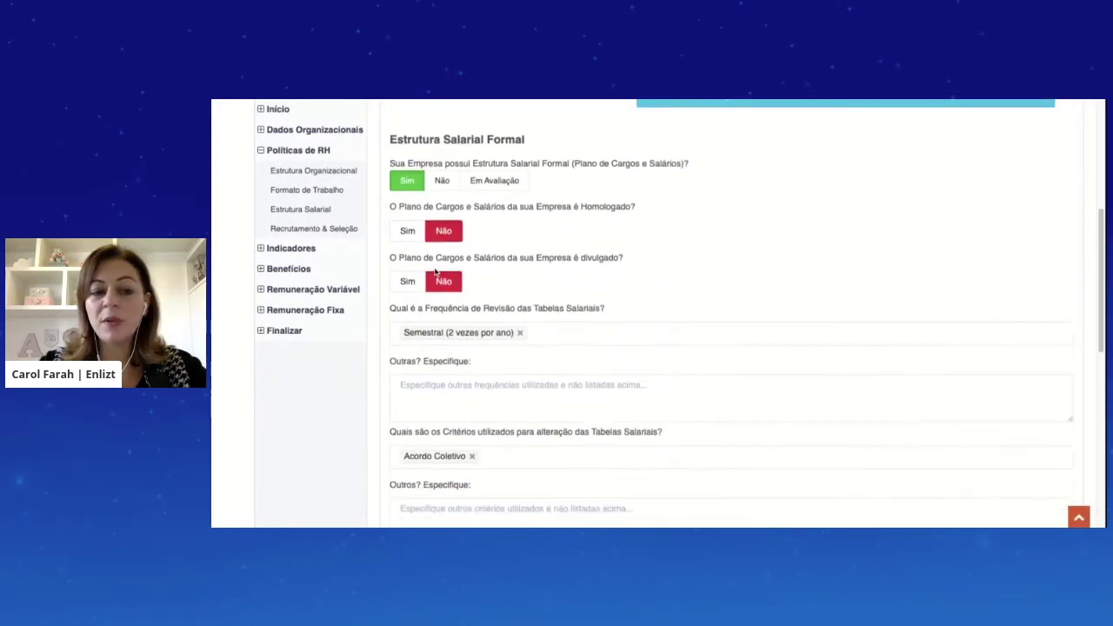
Try Sim for whether the Plano de Cargos e Salários is homologated and disclosed, and set both answers back to Não.
{"action": "left_click", "coordinate": [407, 192]}
{"action": "left_click", "coordinate": [408, 241]}
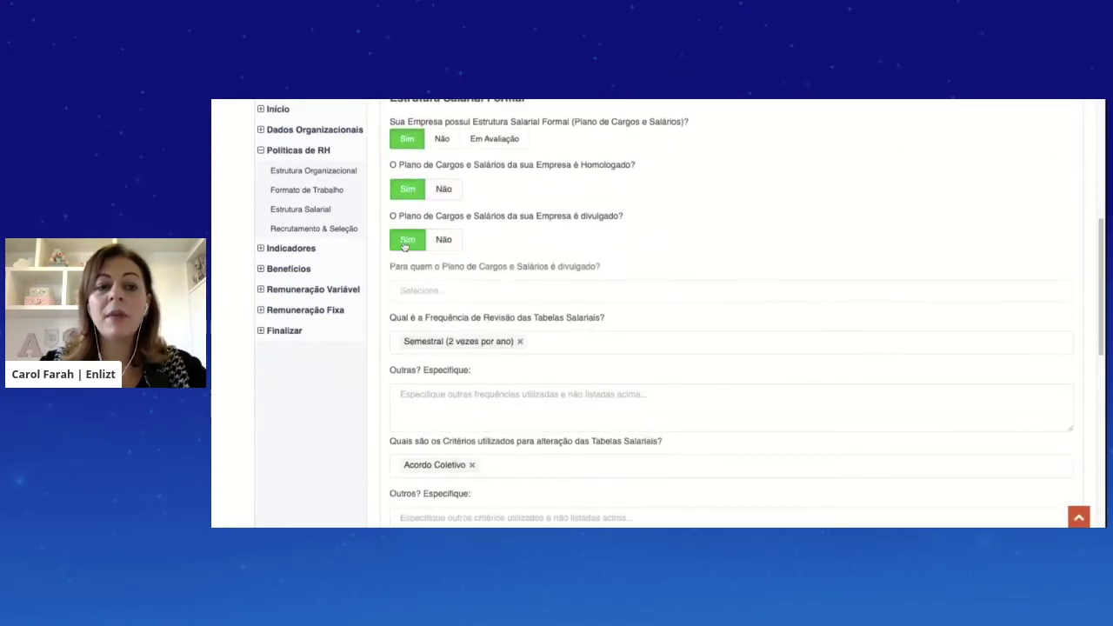
{"action": "left_click", "coordinate": [438, 190]}
{"action": "left_click", "coordinate": [444, 240]}
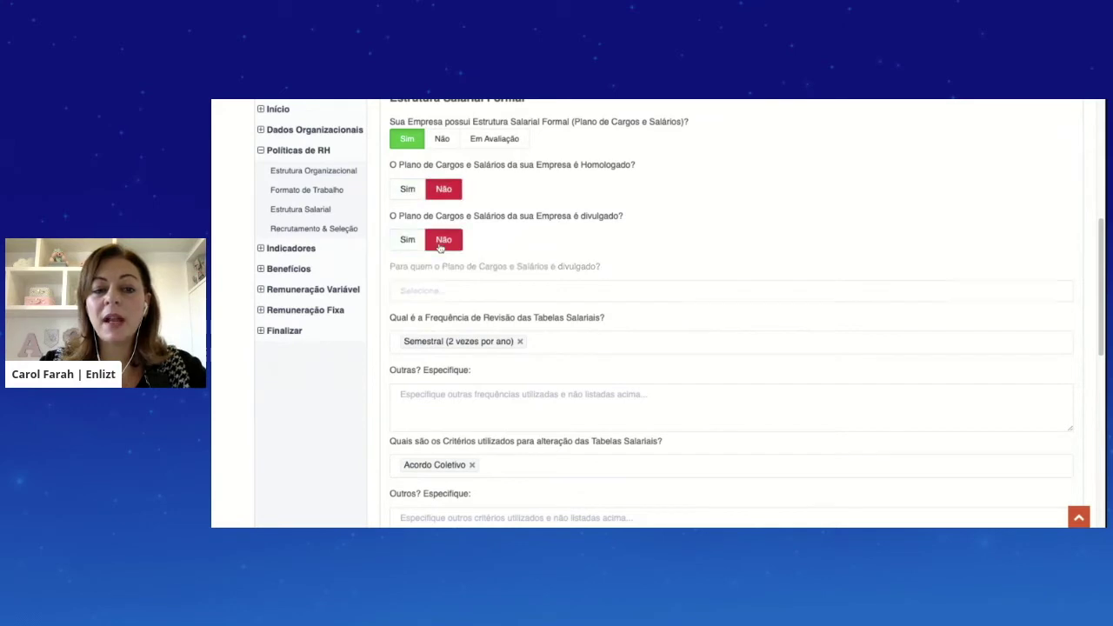
Review the remaining salary increase and Banco de Horas answers, save the Estrutura Salarial form and acknowledge the confirmation.
{"action": "scroll", "coordinate": [505, 298], "scroll_direction": "down", "scroll_amount": 5}
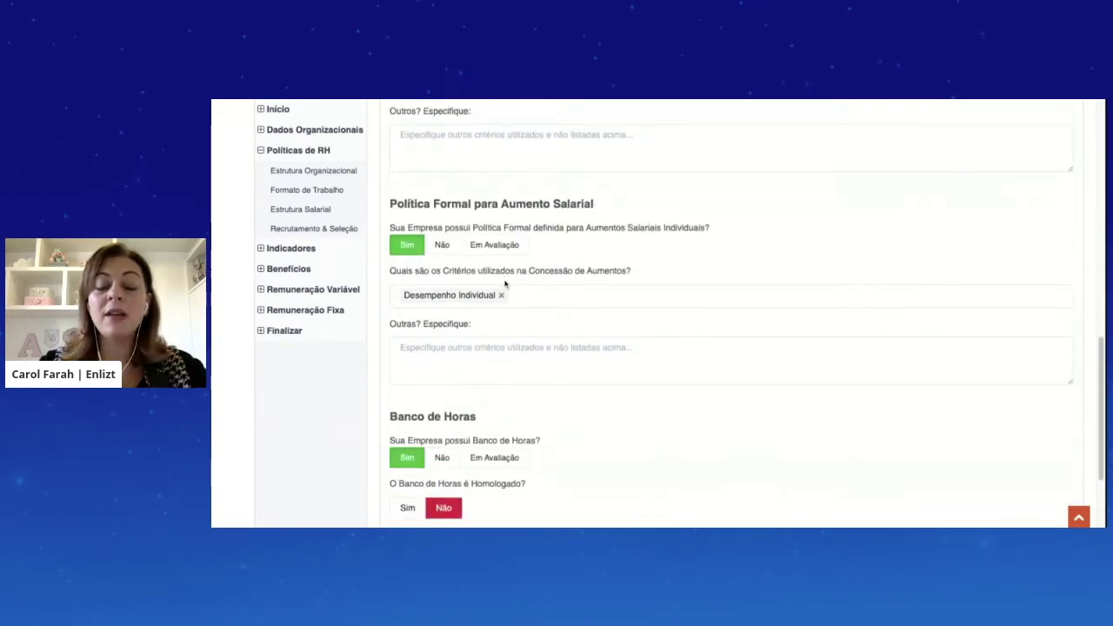
{"action": "scroll", "coordinate": [505, 284], "scroll_direction": "down", "scroll_amount": 2}
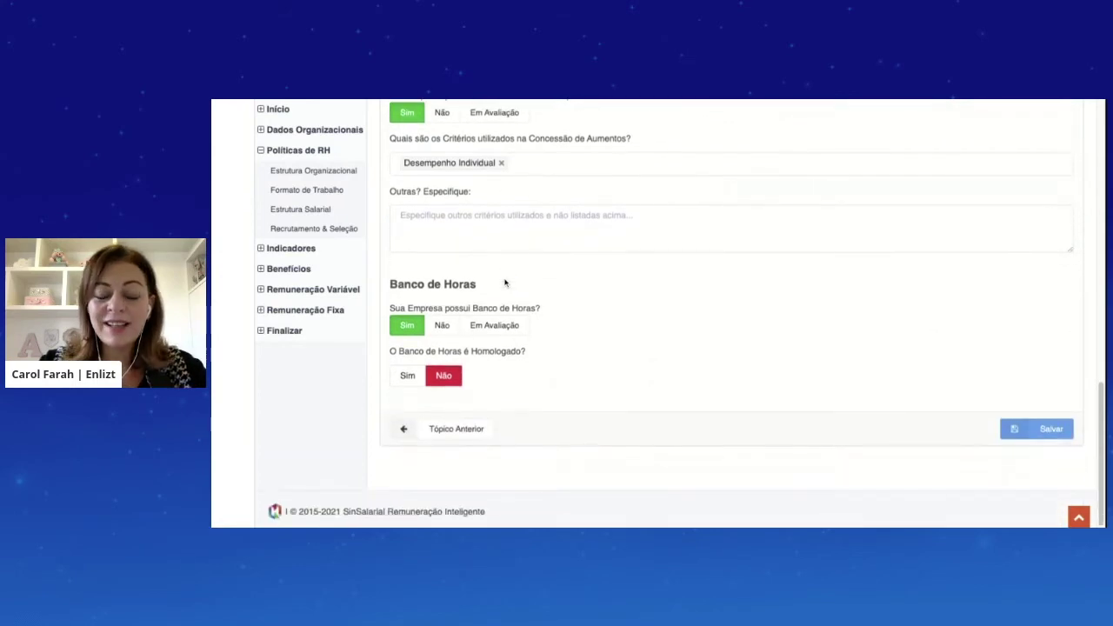
{"action": "left_click", "coordinate": [1060, 430]}
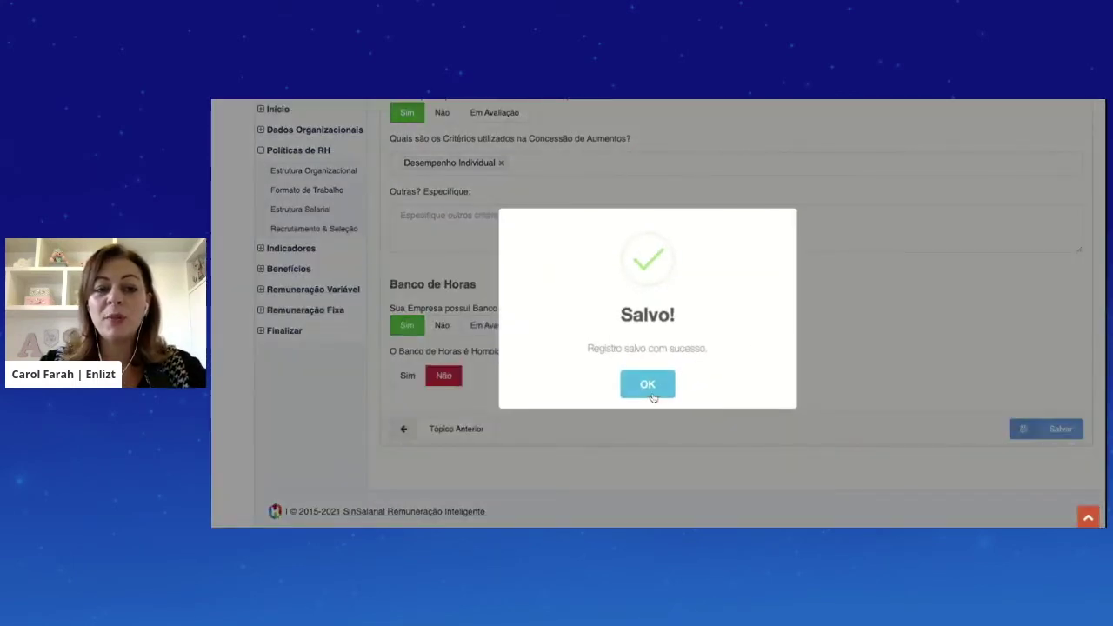
{"action": "left_click", "coordinate": [653, 393]}
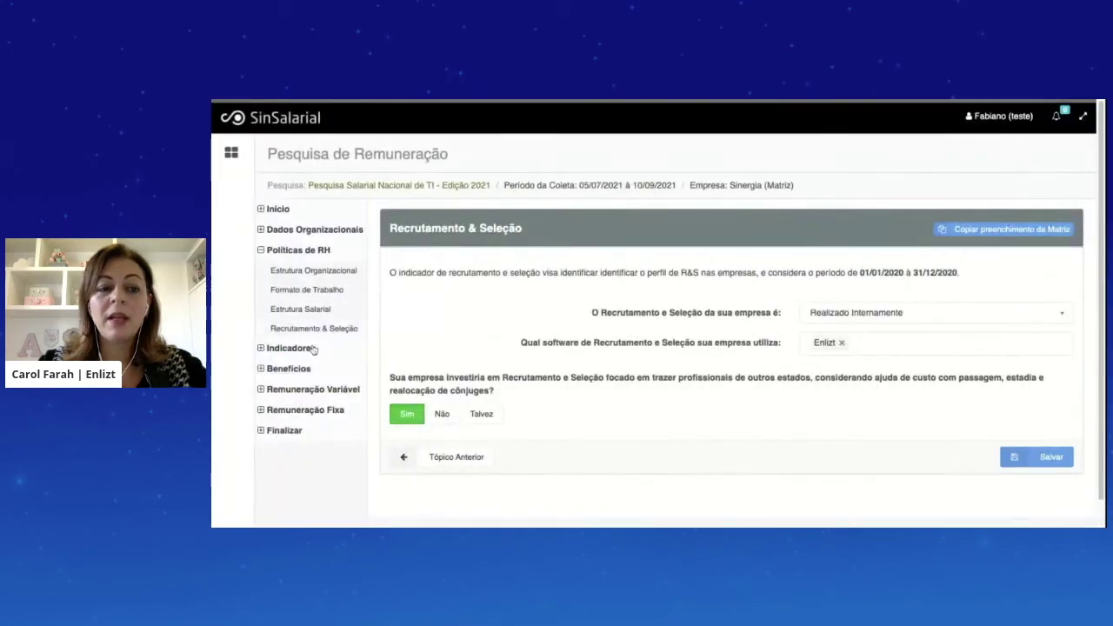
Open the Indicadores de RH topic and examine its reference period and the instructions for hour fields and uncontrolled information.
{"action": "left_click", "coordinate": [272, 349]}
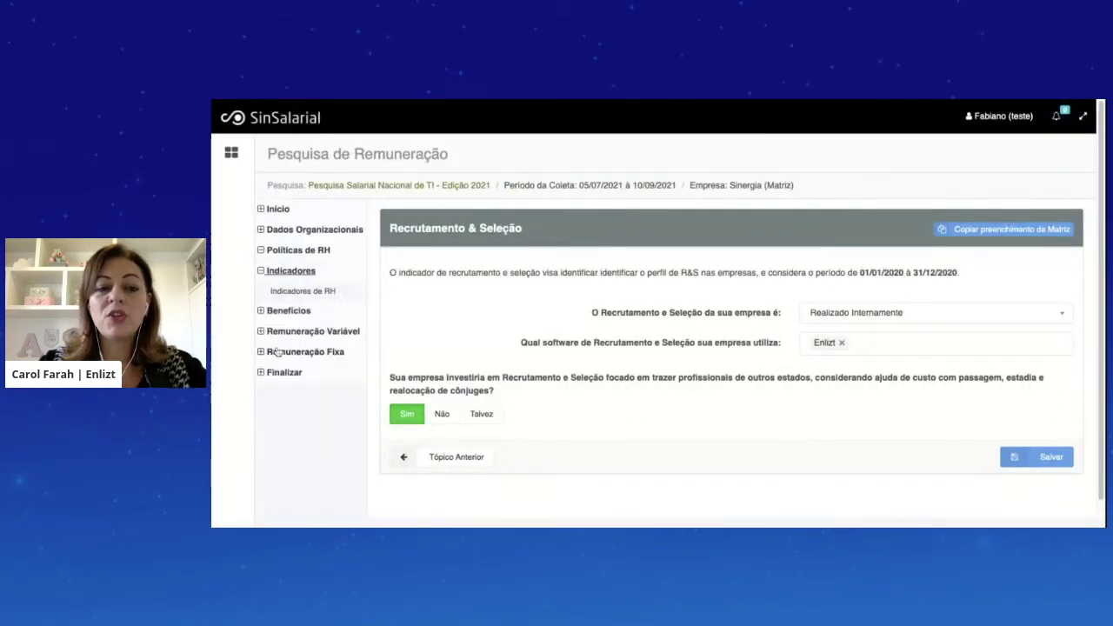
{"action": "left_click", "coordinate": [295, 292]}
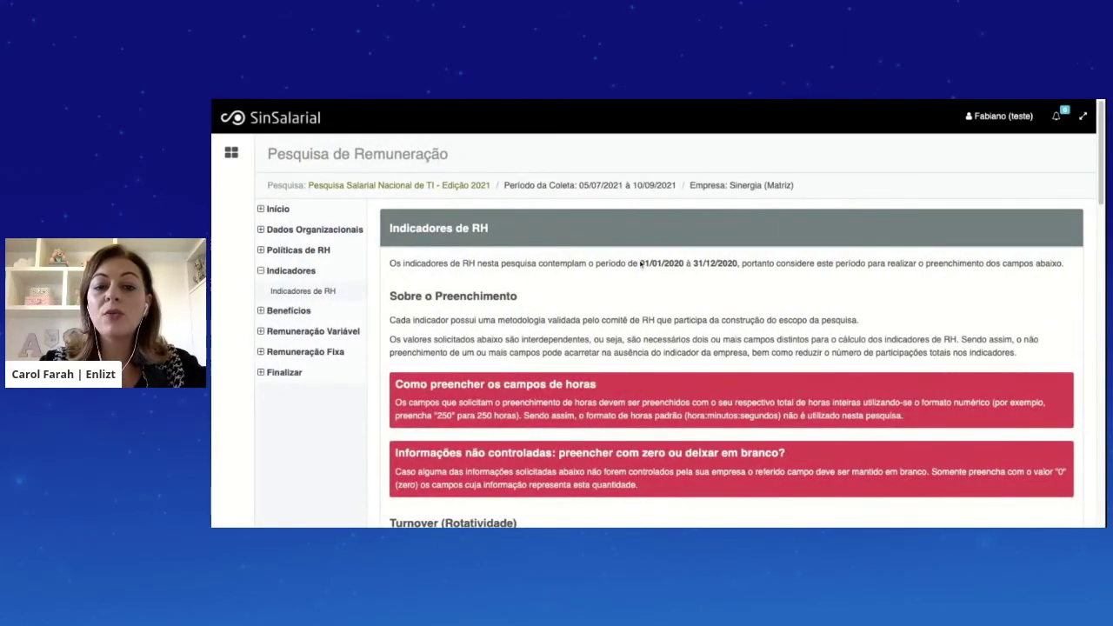
{"action": "left_click_drag", "start_coordinate": [641, 262], "coordinate": [738, 264]}
{"action": "scroll", "coordinate": [661, 287], "scroll_direction": "down", "scroll_amount": 3}
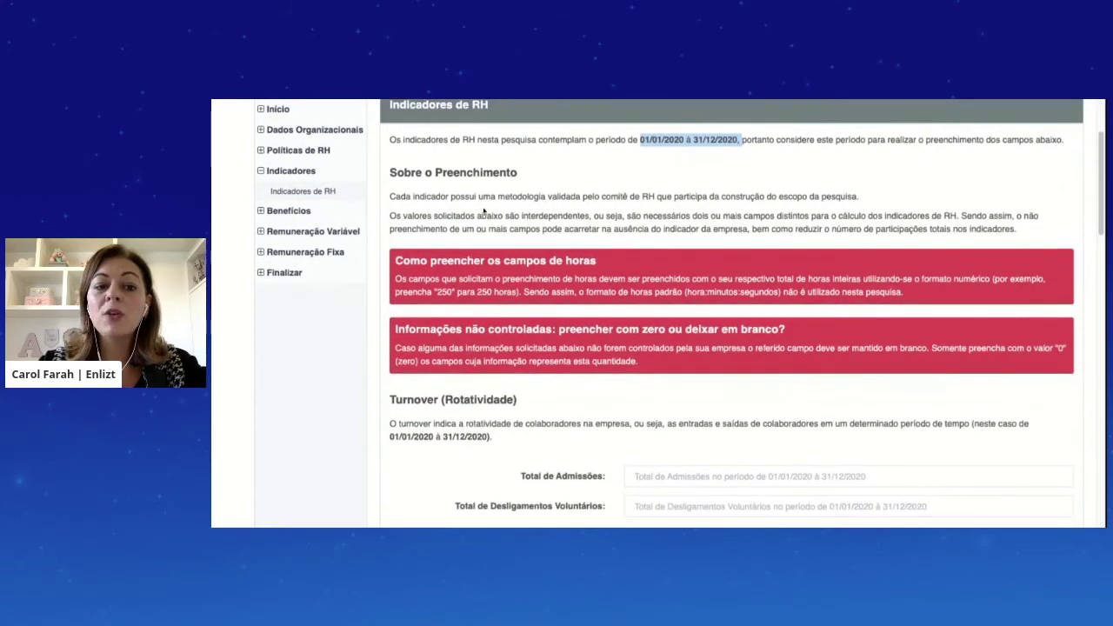
{"action": "scroll", "coordinate": [481, 224], "scroll_direction": "down", "scroll_amount": 1}
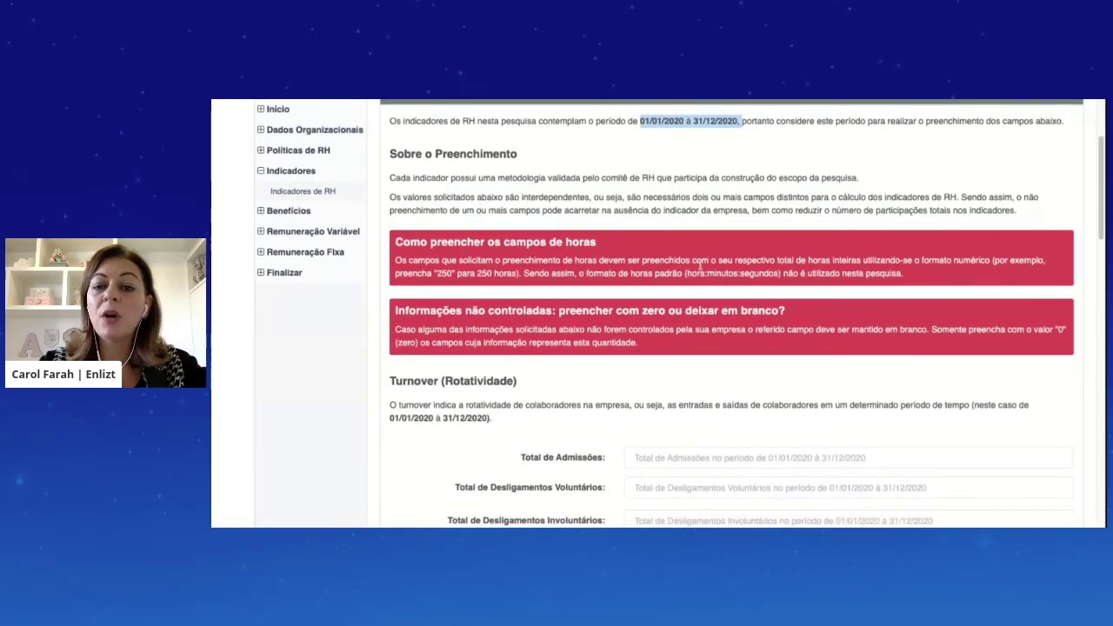
{"action": "scroll", "coordinate": [767, 289], "scroll_direction": "down", "scroll_amount": 1}
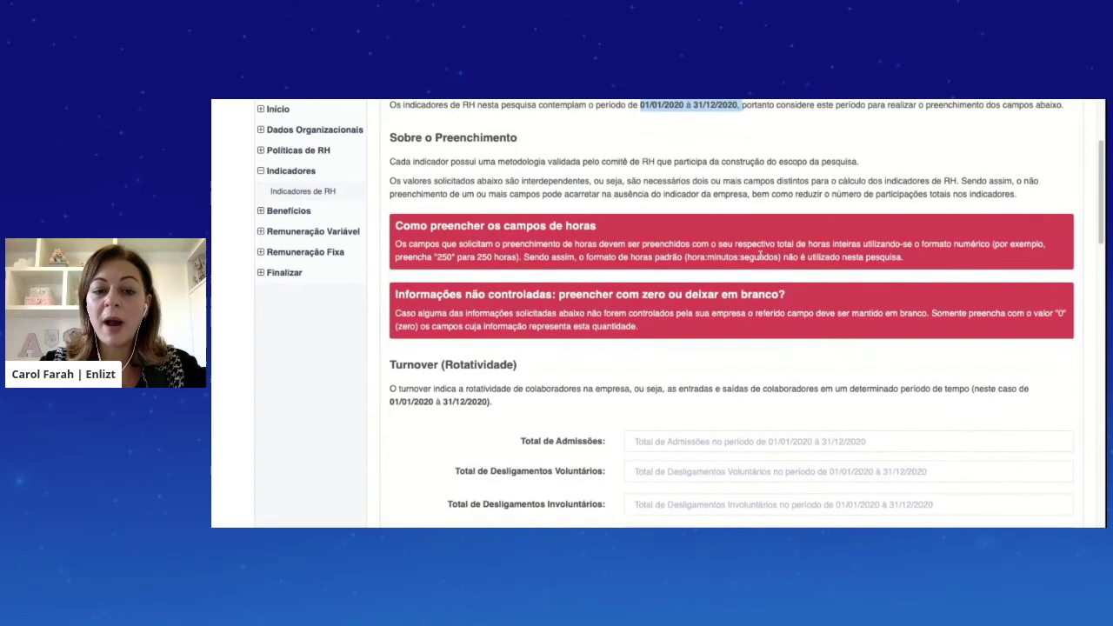
{"action": "scroll", "coordinate": [761, 255], "scroll_direction": "down", "scroll_amount": 2}
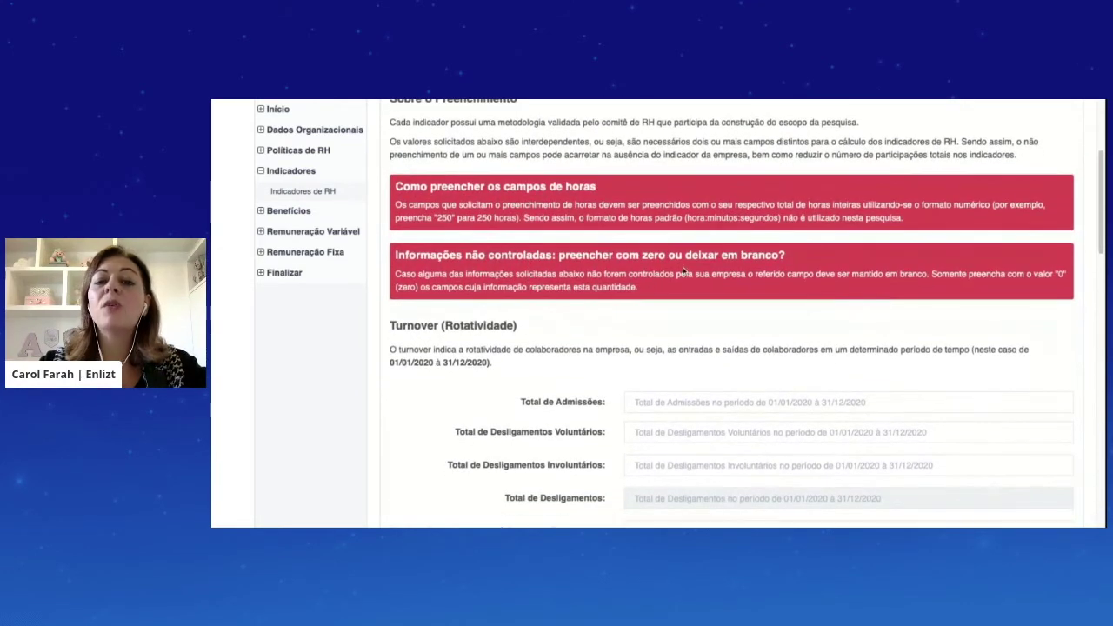
In the Turnover section, set Total de Desligamentos em 2020 devido a Pandemia to 0.
{"action": "scroll", "coordinate": [684, 270], "scroll_direction": "down", "scroll_amount": 4}
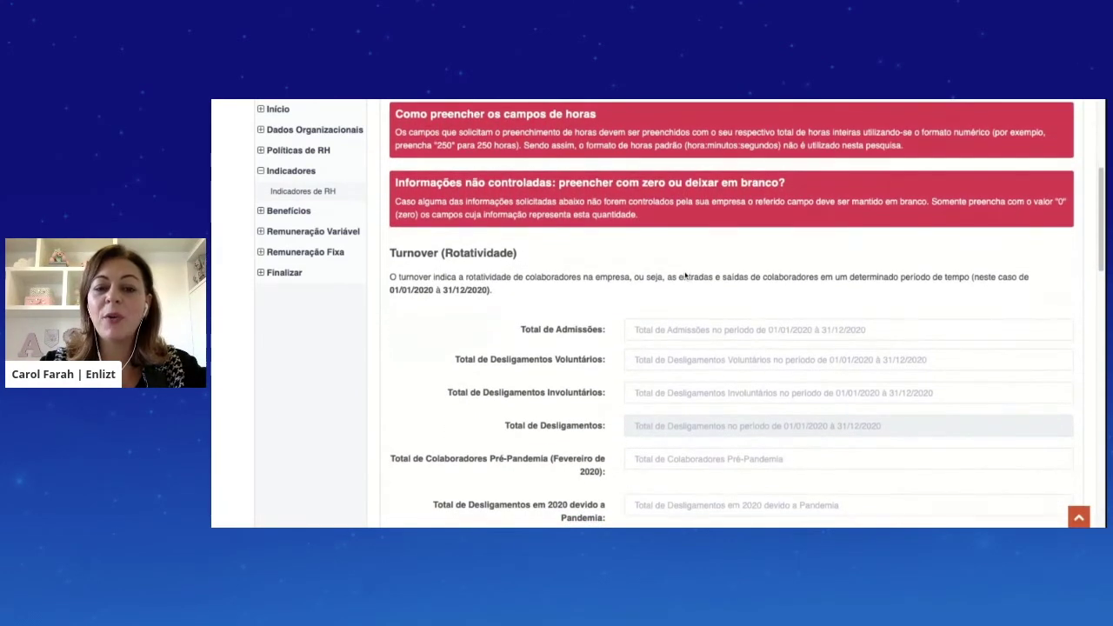
{"action": "scroll", "coordinate": [685, 269], "scroll_direction": "down", "scroll_amount": 3}
{"action": "scroll", "coordinate": [614, 260], "scroll_direction": "down", "scroll_amount": 1}
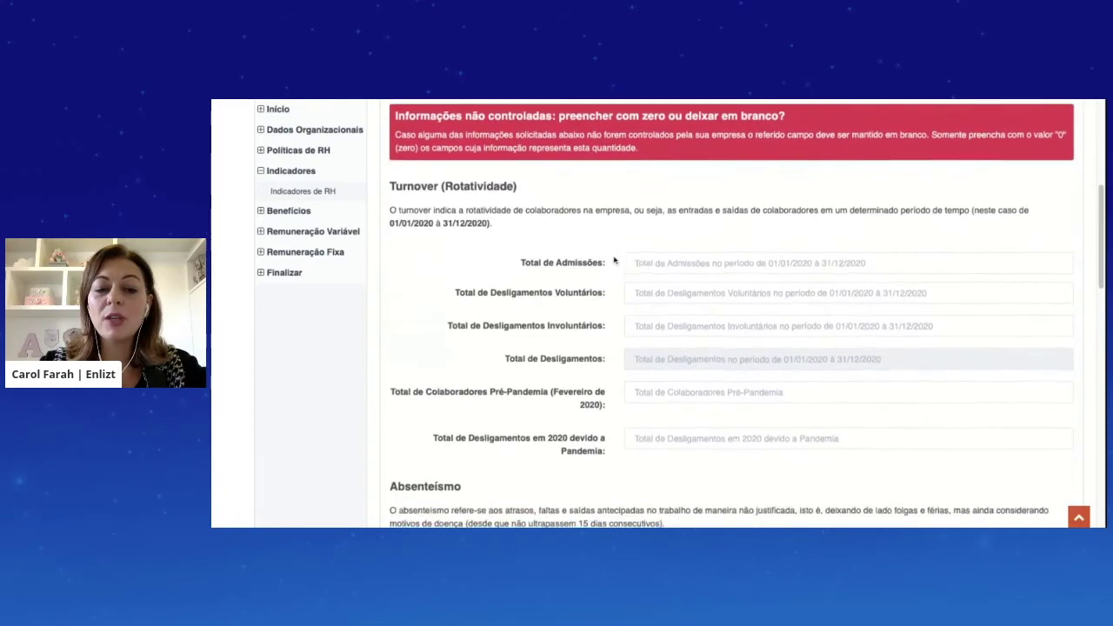
{"action": "scroll", "coordinate": [614, 257], "scroll_direction": "down", "scroll_amount": 1}
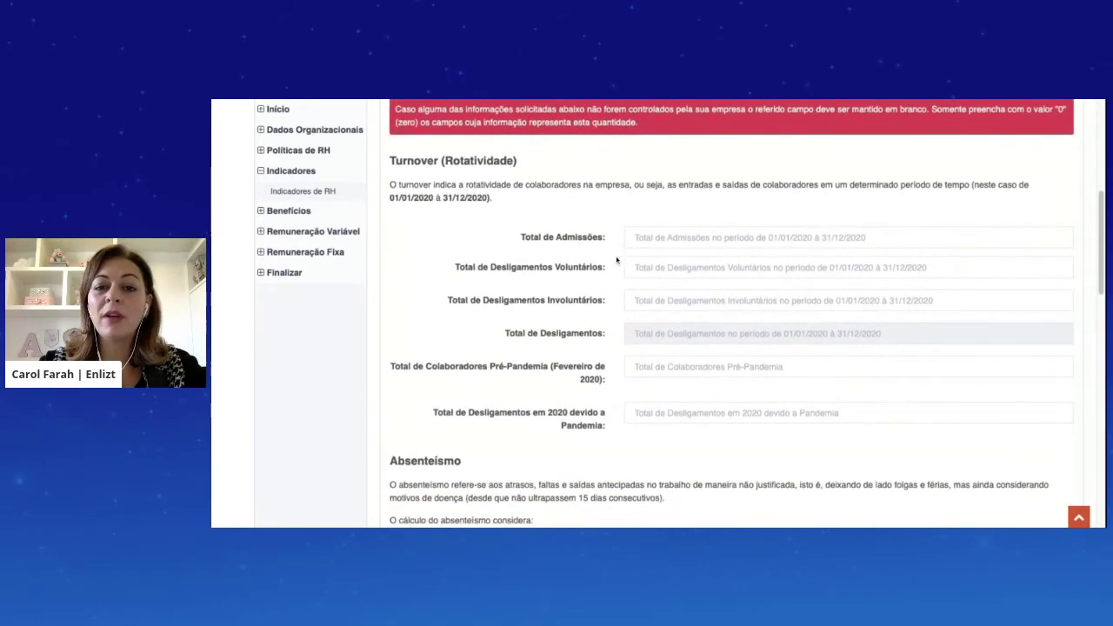
{"action": "scroll", "coordinate": [616, 270], "scroll_direction": "down", "scroll_amount": 2}
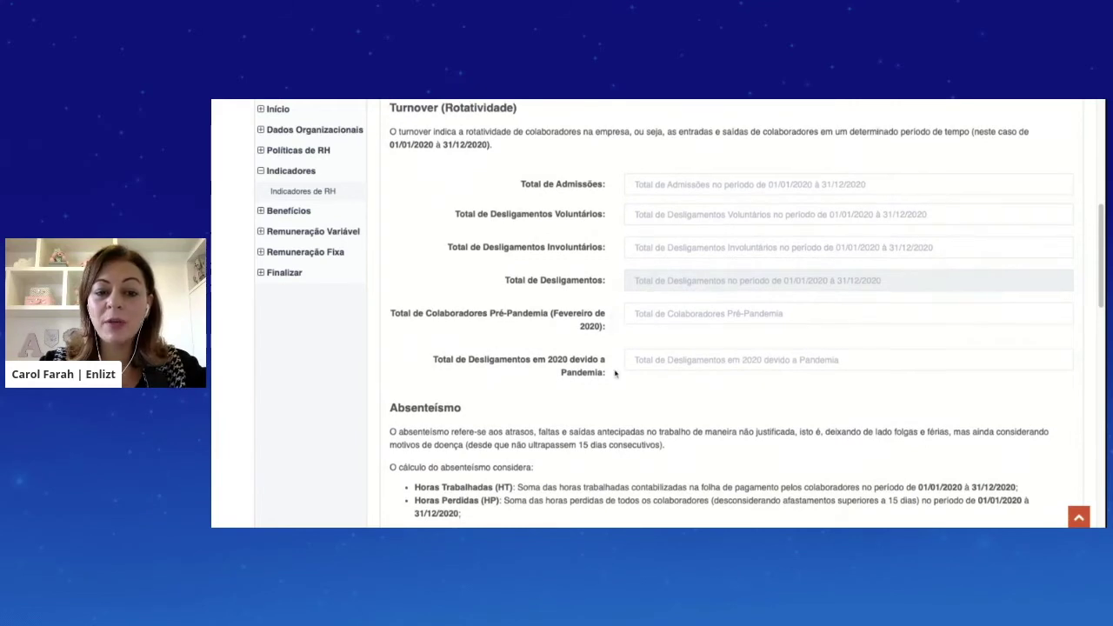
{"action": "scroll", "coordinate": [622, 369], "scroll_direction": "down", "scroll_amount": 1}
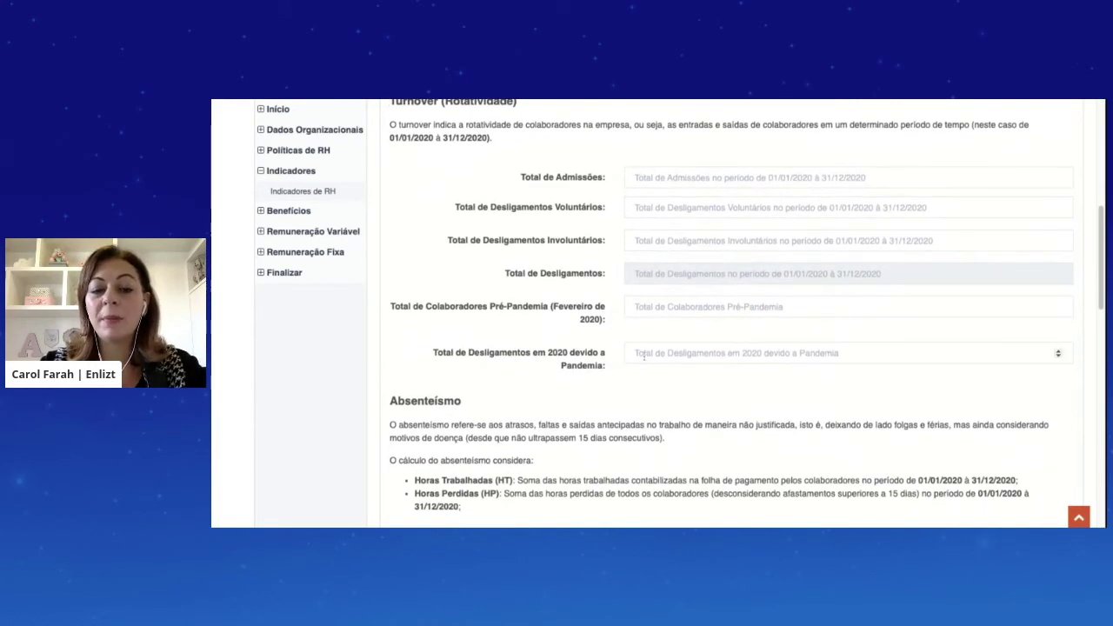
{"action": "left_click", "coordinate": [644, 357]}
{"action": "type", "text": "0"}
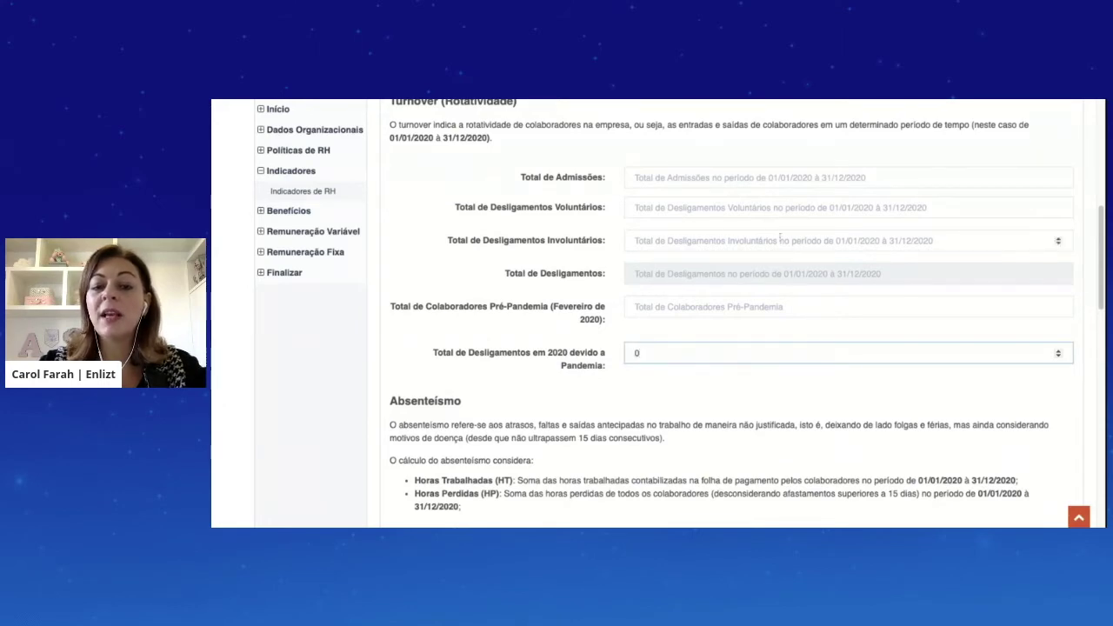
{"action": "left_click", "coordinate": [661, 396]}
Examine the remaining HR indicators: Absenteísmo, Horas Extras, Reclamações Trabalhistas, Folha de Pagamento x Faturamento Bruto and Treinamentos.
{"action": "scroll", "coordinate": [661, 397], "scroll_direction": "down", "scroll_amount": 4}
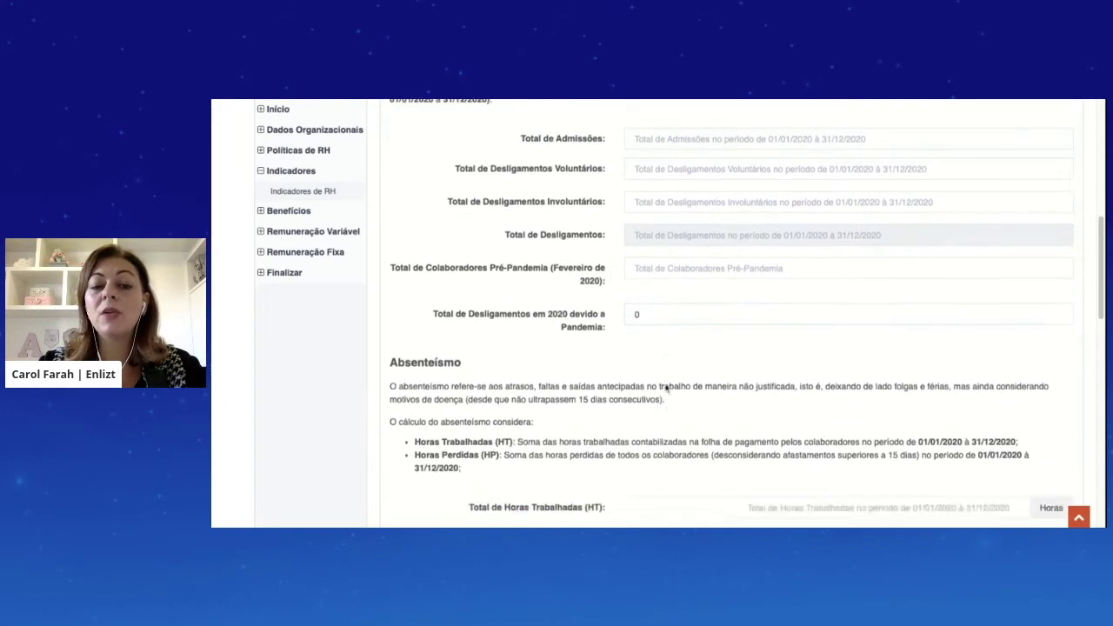
{"action": "scroll", "coordinate": [666, 351], "scroll_direction": "down", "scroll_amount": 5}
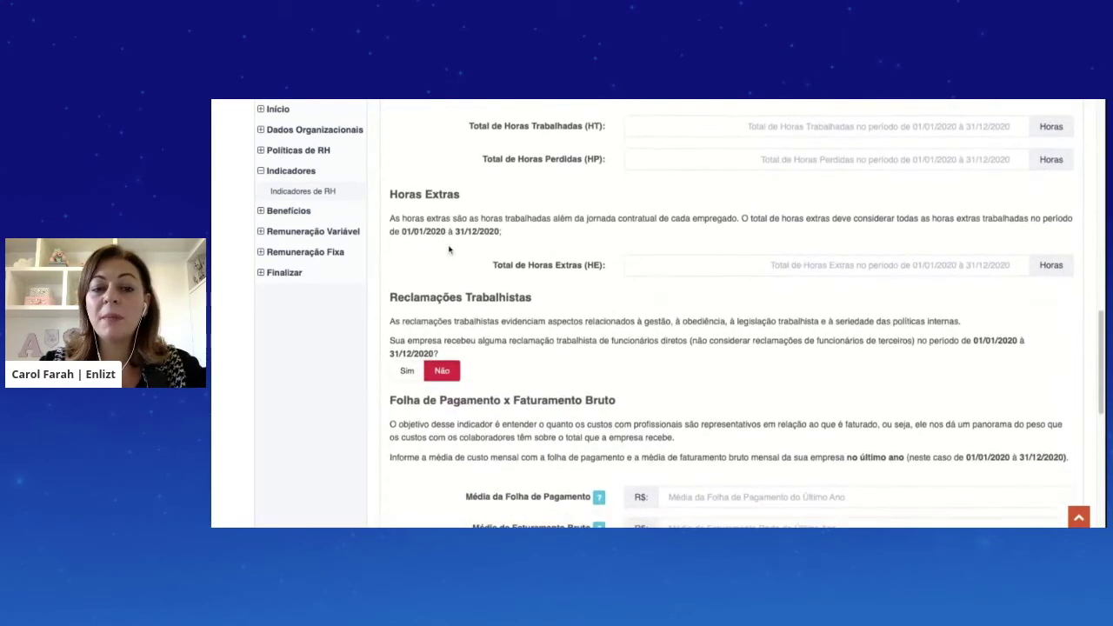
{"action": "left_click_drag", "start_coordinate": [426, 230], "coordinate": [520, 240]}
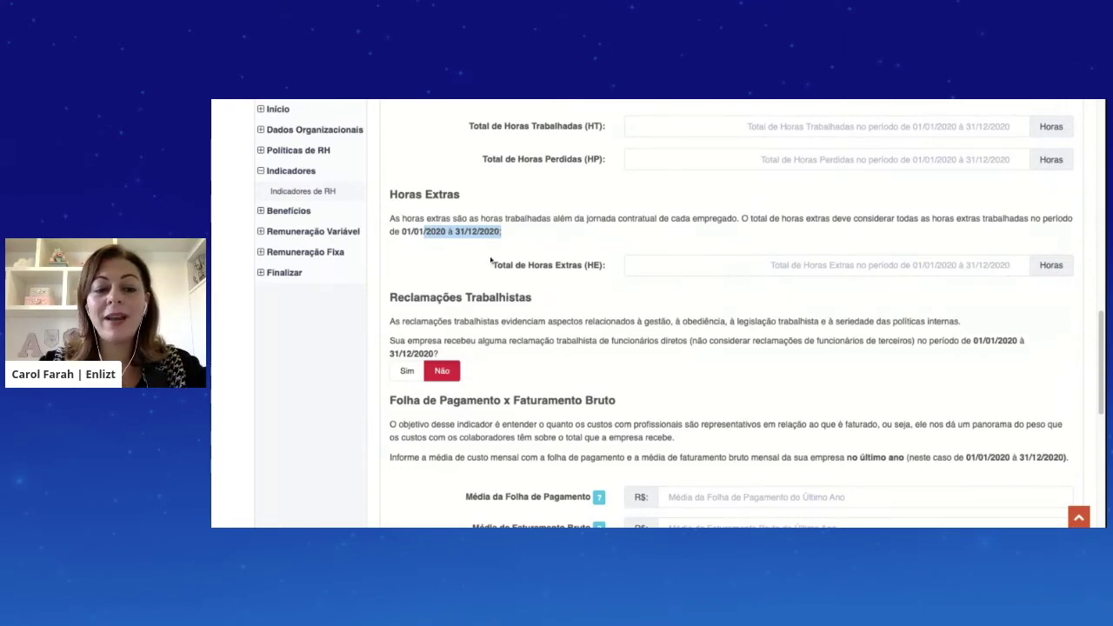
{"action": "scroll", "coordinate": [491, 261], "scroll_direction": "down", "scroll_amount": 8}
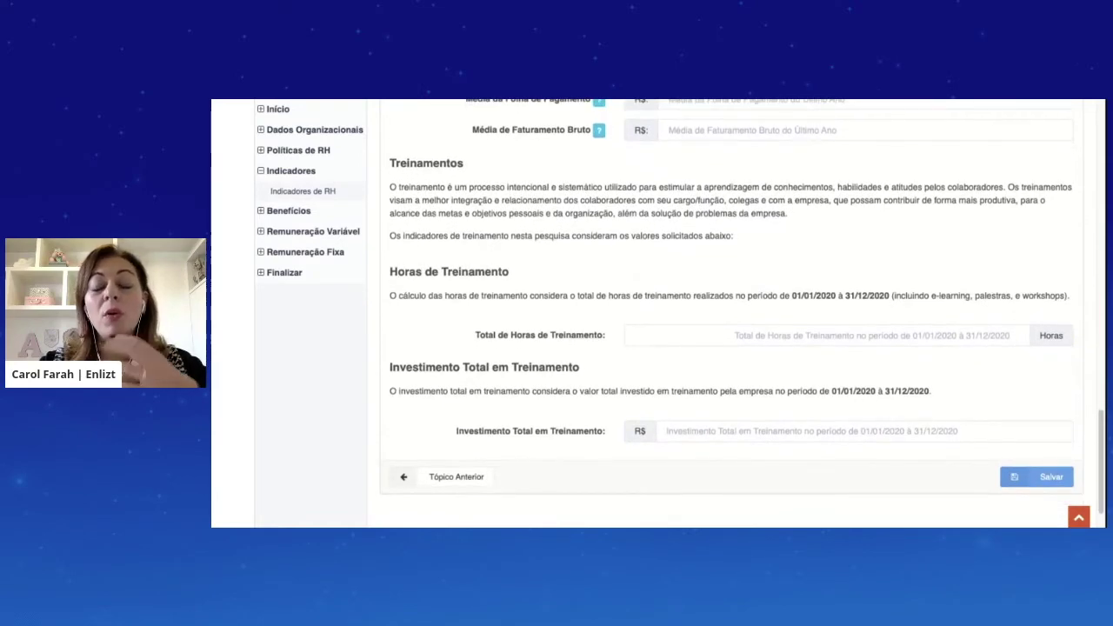
{"action": "scroll", "coordinate": [494, 275], "scroll_direction": "up", "scroll_amount": 2}
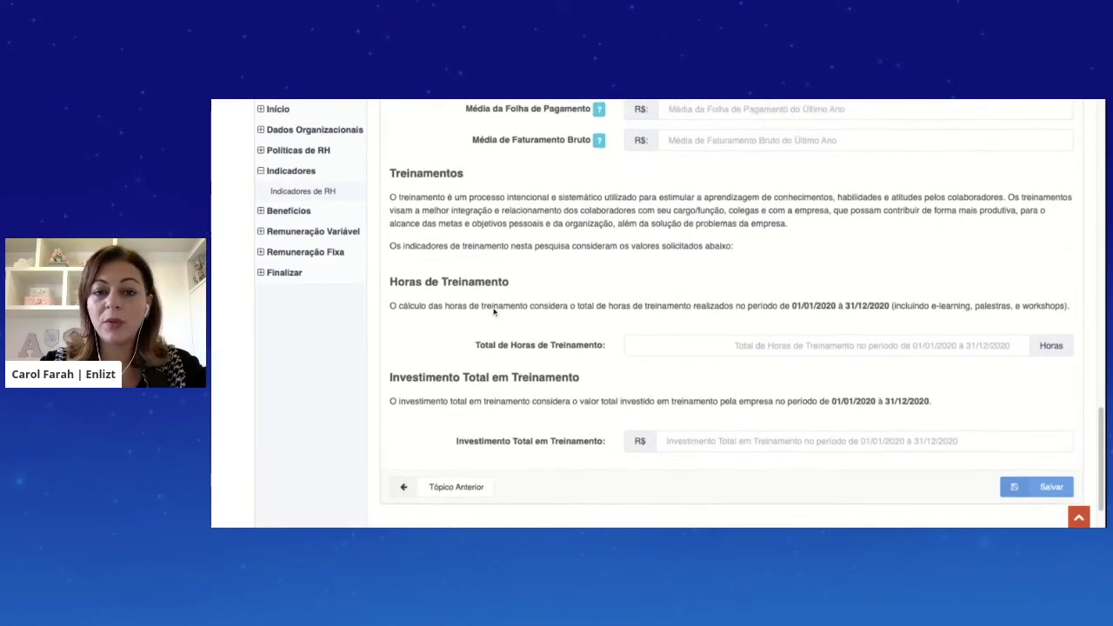
Open the Assistência Médica benefits topic, answer Sim for the Plano/Seguro de Saúde para Colaboradores and choose Agemed as its operator.
{"action": "left_click", "coordinate": [294, 211]}
{"action": "left_click", "coordinate": [295, 212]}
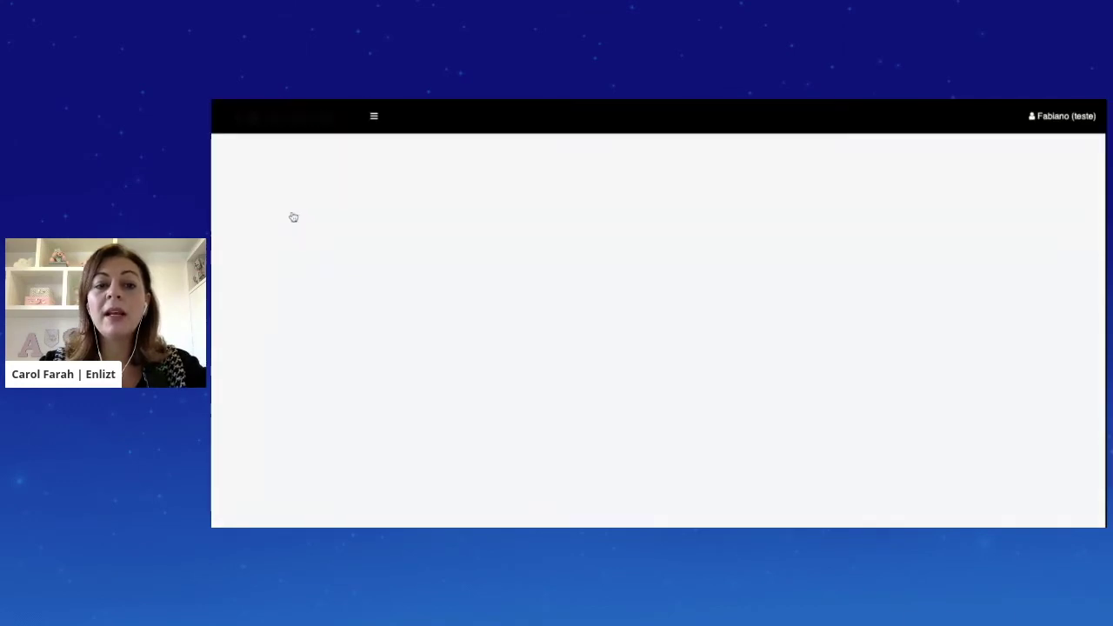
{"action": "scroll", "coordinate": [490, 224], "scroll_direction": "down", "scroll_amount": 3}
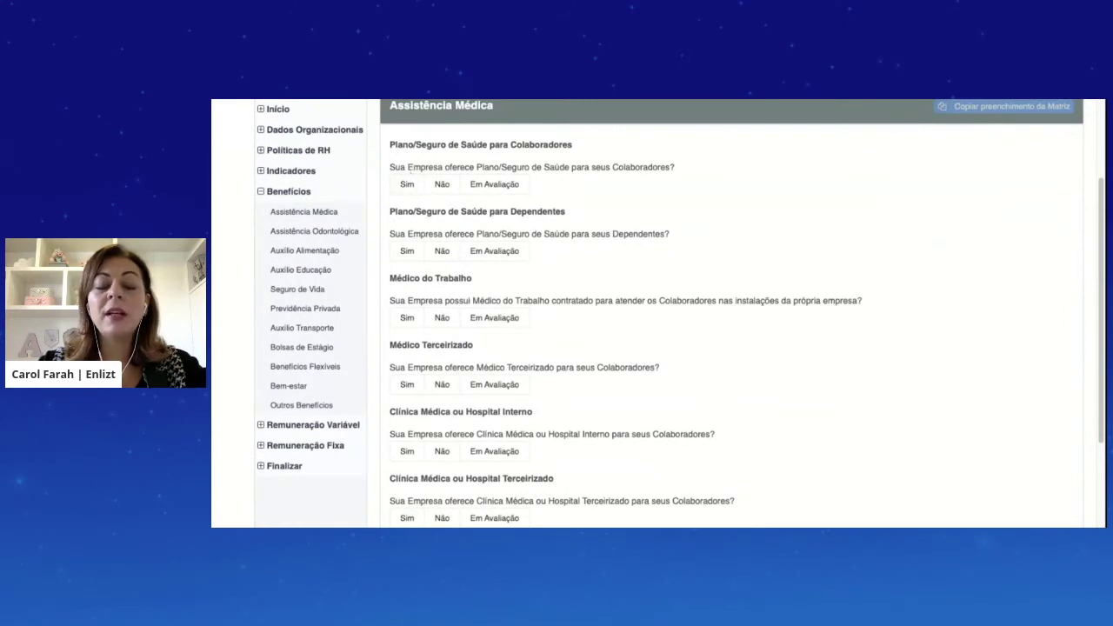
{"action": "left_click", "coordinate": [408, 185]}
{"action": "scroll", "coordinate": [413, 196], "scroll_direction": "down", "scroll_amount": 1}
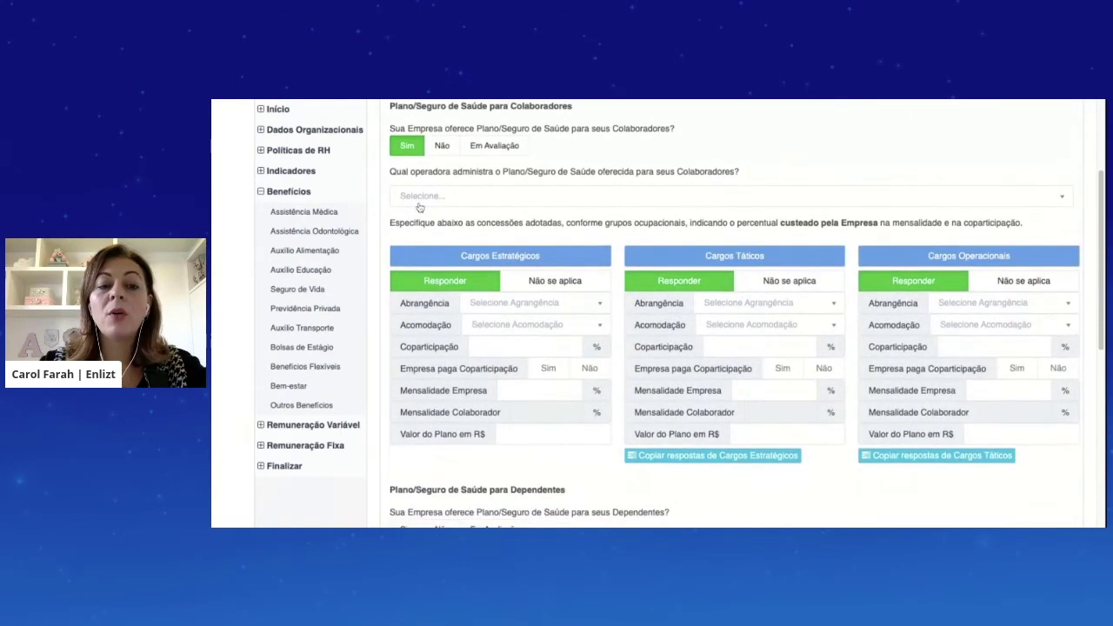
{"action": "left_click", "coordinate": [419, 200]}
{"action": "left_click", "coordinate": [427, 251]}
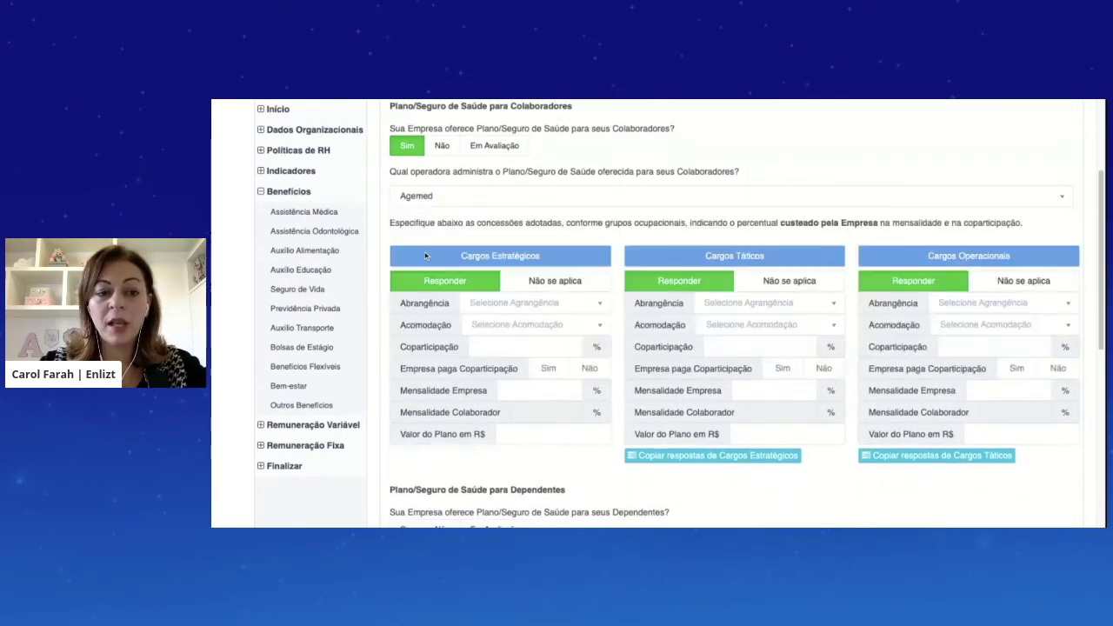
For Cargos Estratégicos, set the health plan's Abrangência to Nacional and its Acomodação to Enfermaria.
{"action": "scroll", "coordinate": [479, 272], "scroll_direction": "down", "scroll_amount": 2}
{"action": "left_click", "coordinate": [527, 223]}
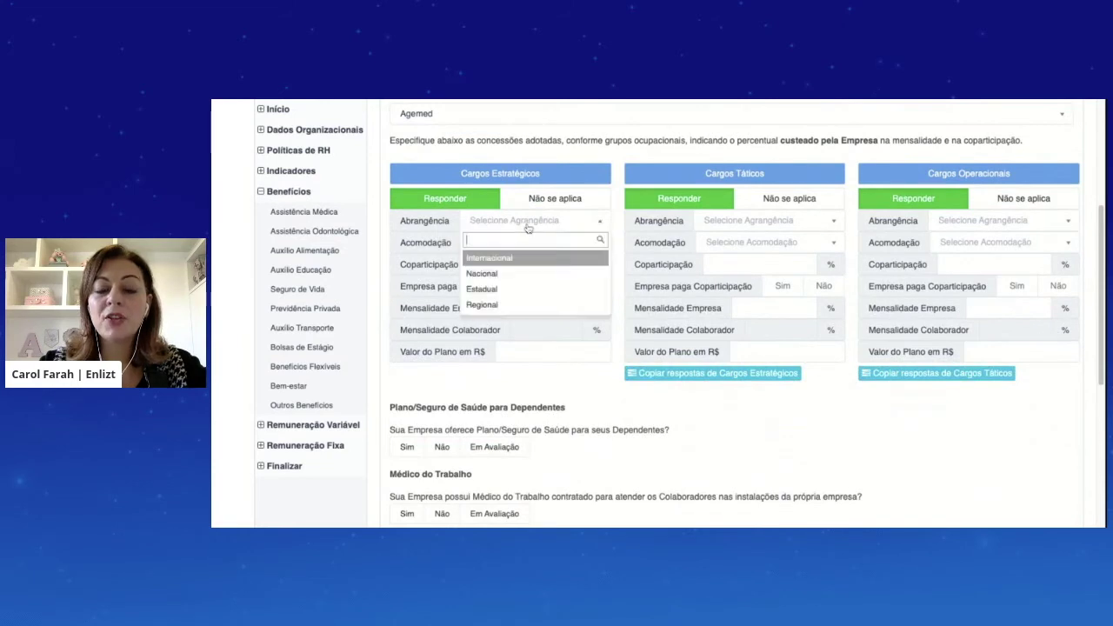
{"action": "left_click", "coordinate": [512, 274]}
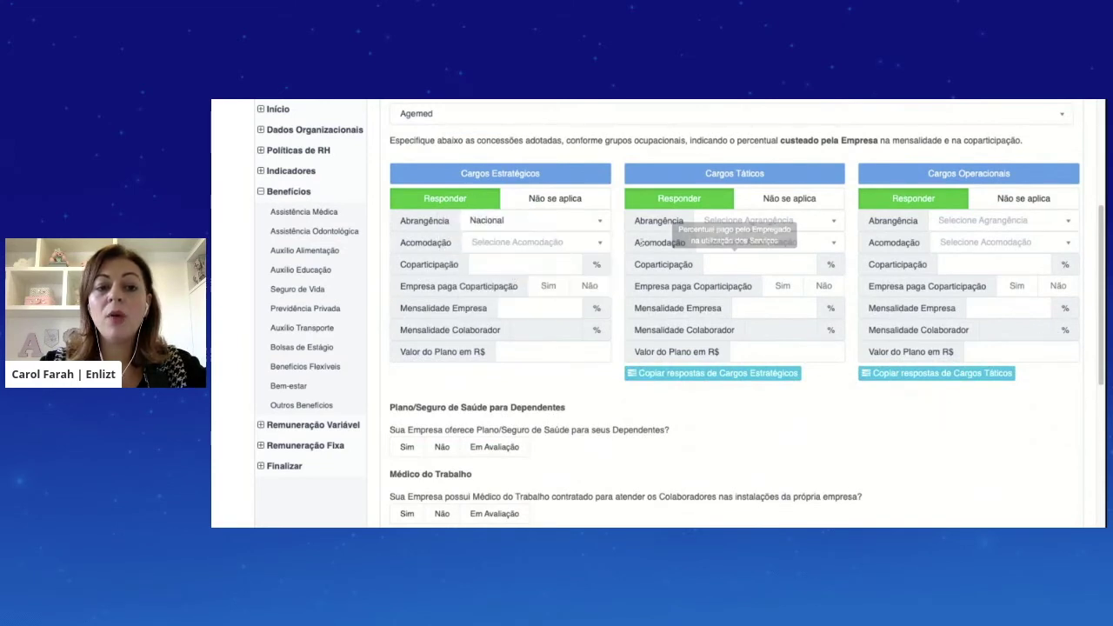
{"action": "left_click", "coordinate": [580, 247]}
{"action": "left_click", "coordinate": [544, 293]}
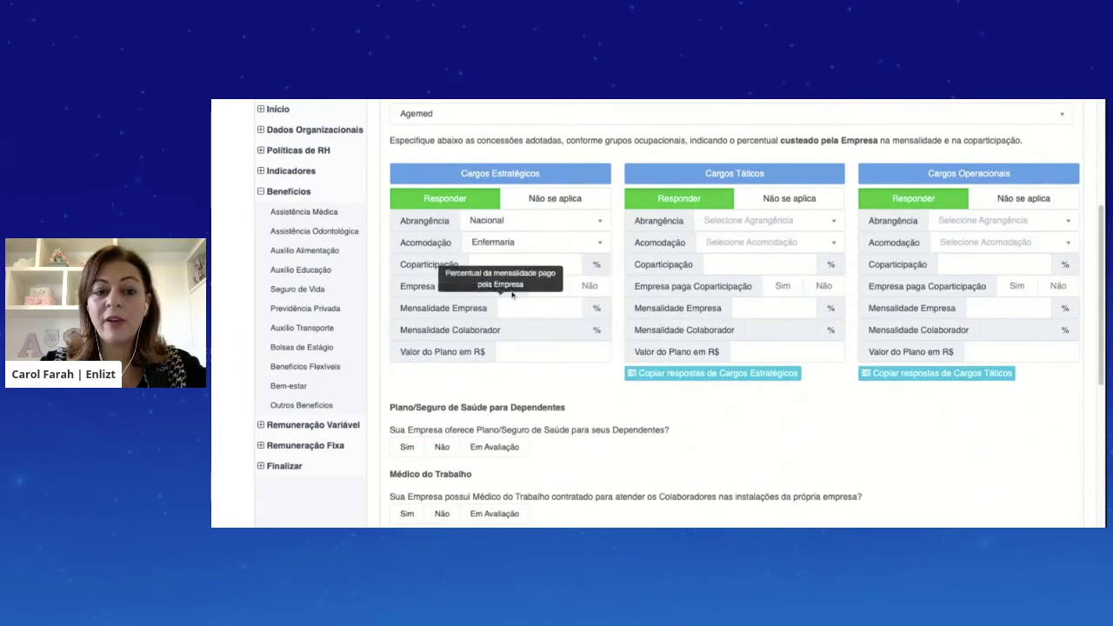
Complete the Cargos Estratégicos costs: Coparticipação 20%, Empresa paga Coparticipação Não, Mensalidade Empresa 50% and Valor do Plano R$ 200,00.
{"action": "left_click", "coordinate": [577, 264]}
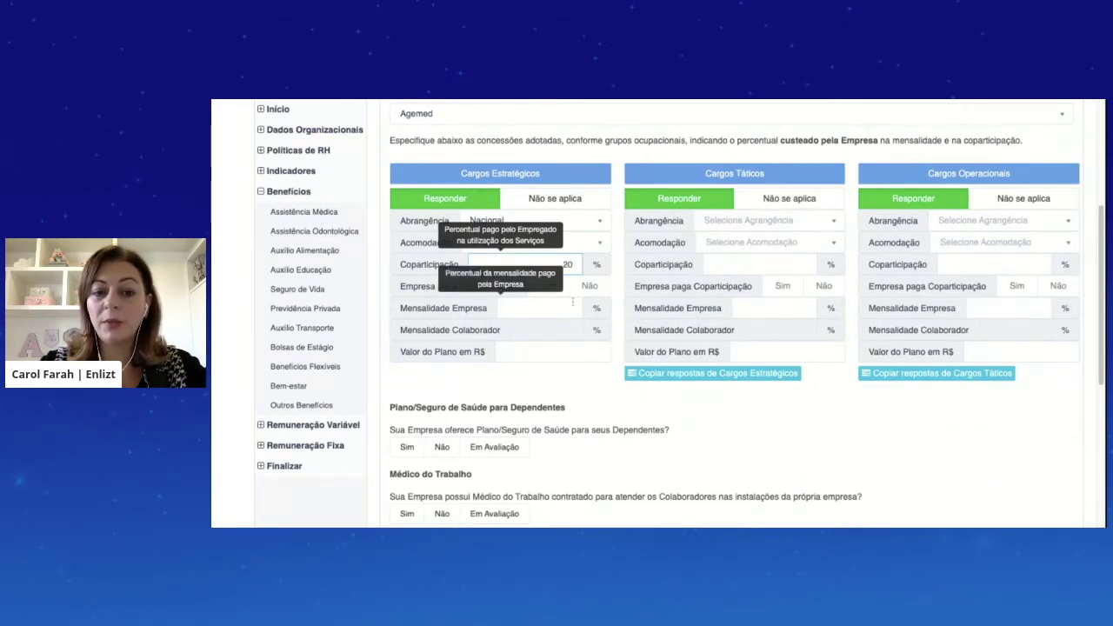
{"action": "left_click", "coordinate": [589, 287]}
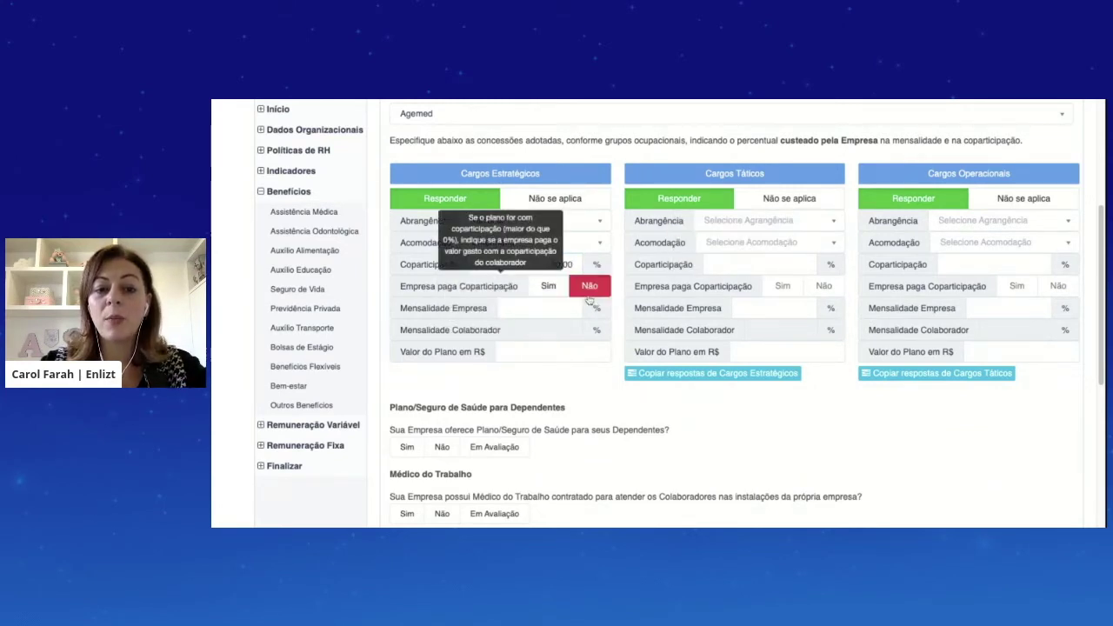
{"action": "left_click", "coordinate": [572, 308]}
{"action": "type", "text": "50"}
{"action": "key", "text": "Tab"}
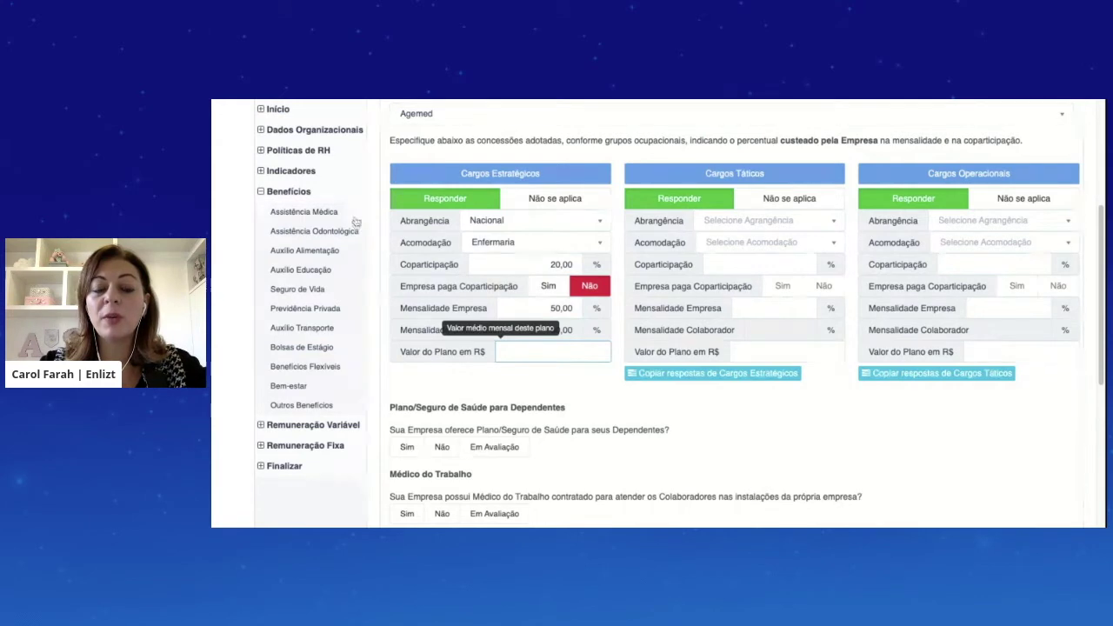
{"action": "type", "text": "200,00"}
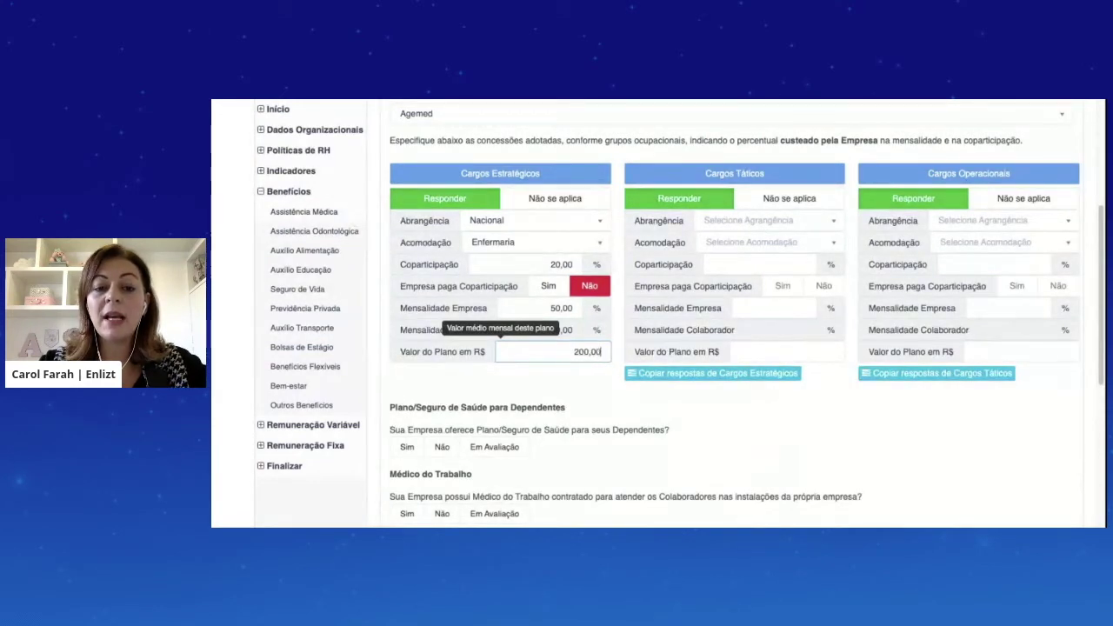
{"action": "left_click", "coordinate": [468, 383]}
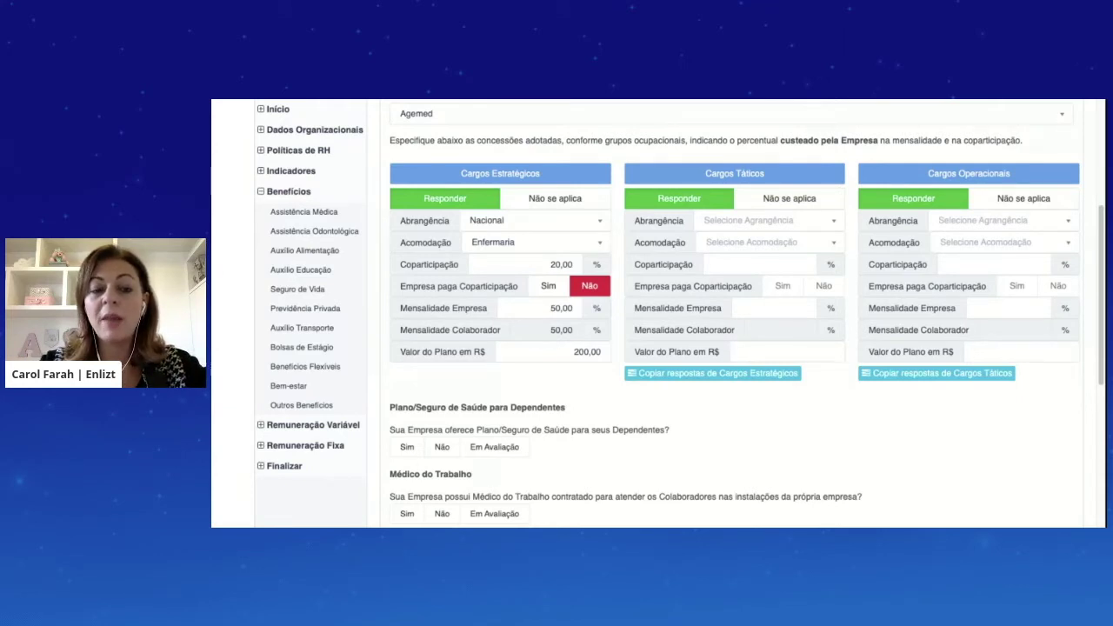
Open the Auxílio Alimentação topic and answer Sim for whether the company grants this aid to its Colaboradores.
{"action": "scroll", "coordinate": [470, 394], "scroll_direction": "down", "scroll_amount": 1}
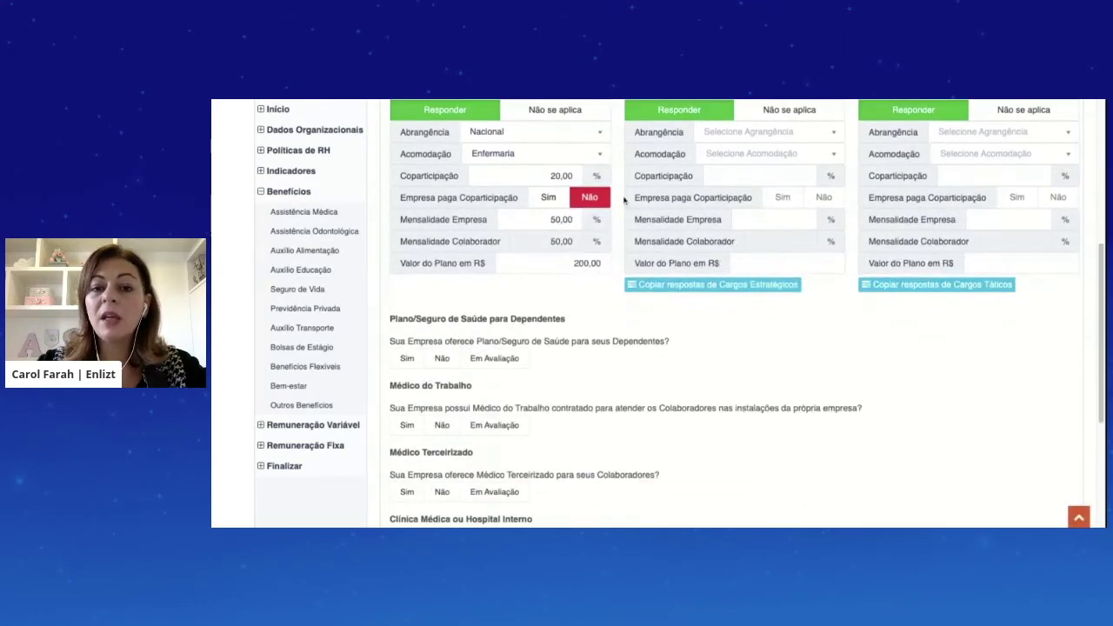
{"action": "scroll", "coordinate": [641, 340], "scroll_direction": "down", "scroll_amount": 3}
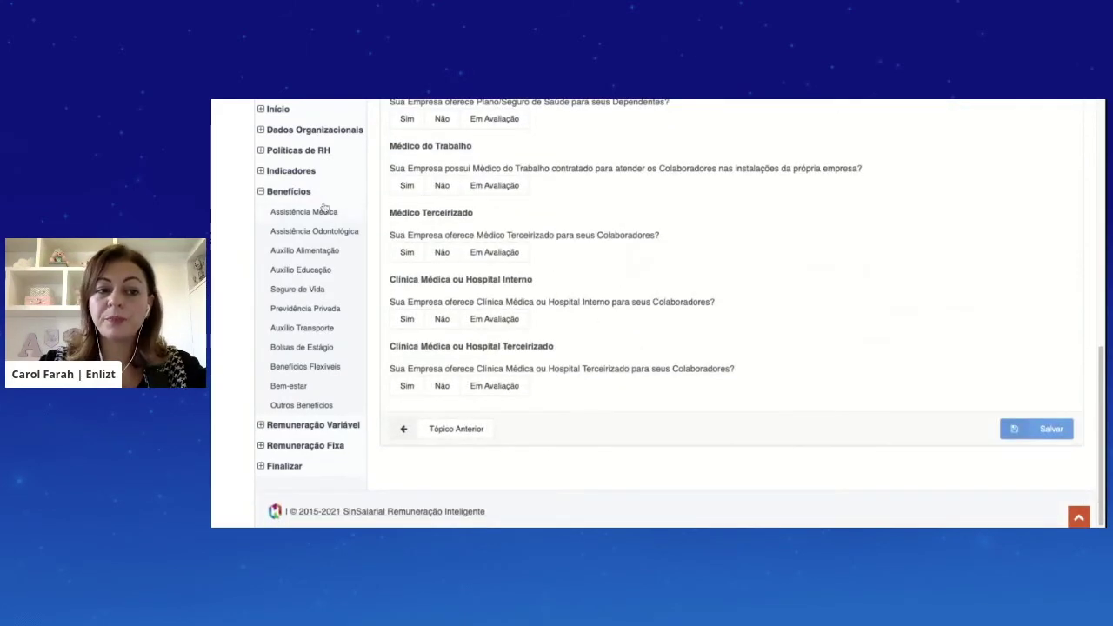
{"action": "left_click", "coordinate": [306, 252]}
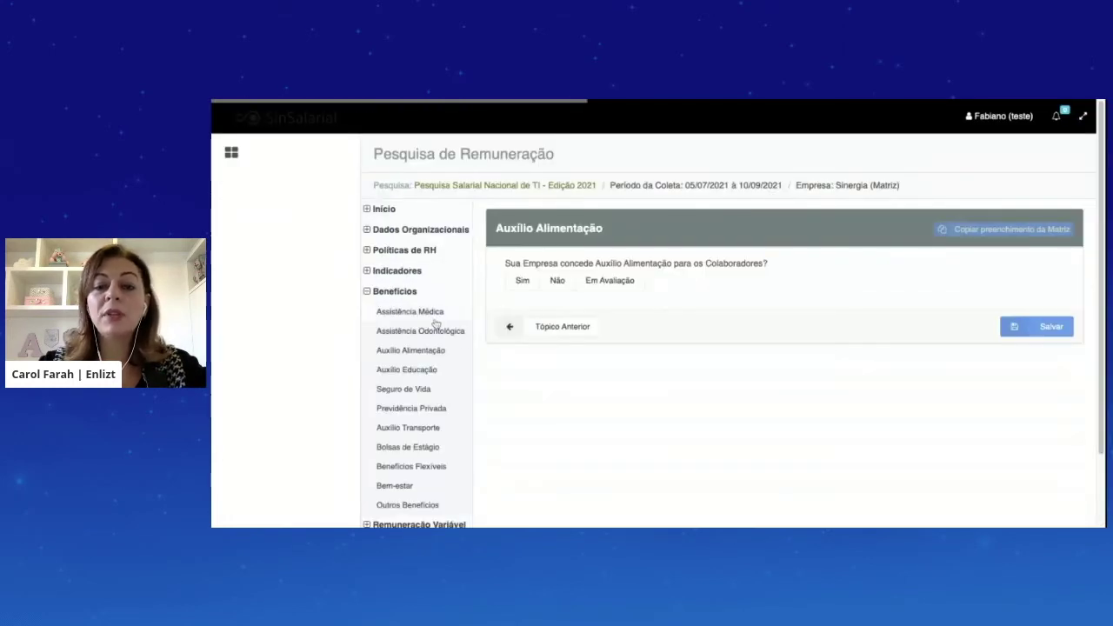
{"action": "left_click", "coordinate": [409, 281]}
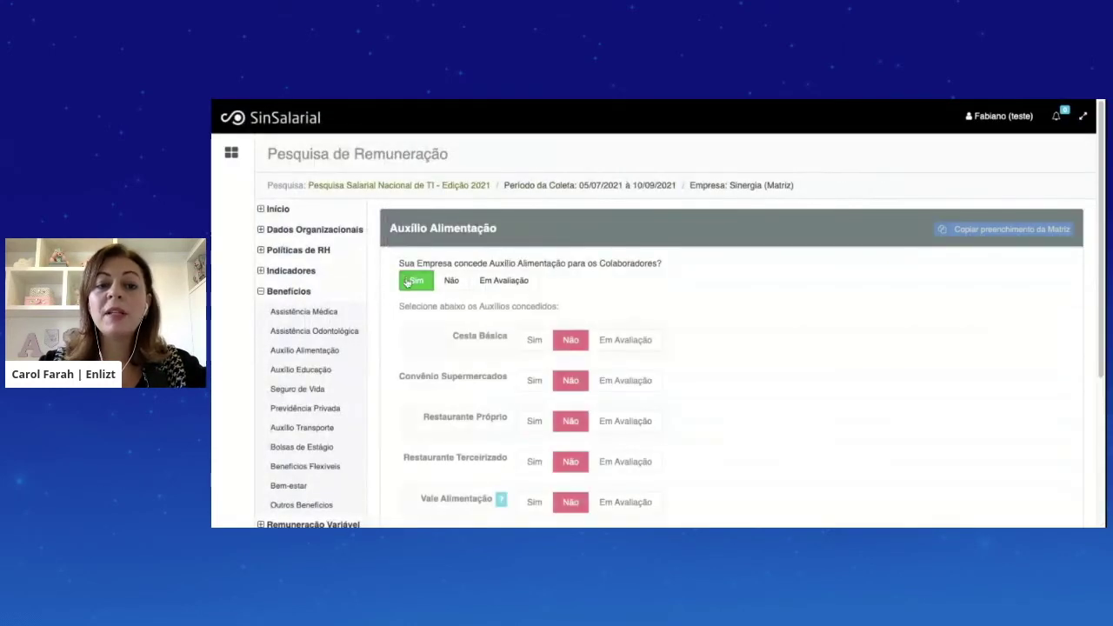
Consult the meal voucher explanations, set Vale Alimentação e/ou Vale Refeição to Sim and choose Sodexo as its operator.
{"action": "scroll", "coordinate": [434, 288], "scroll_direction": "down", "scroll_amount": 3}
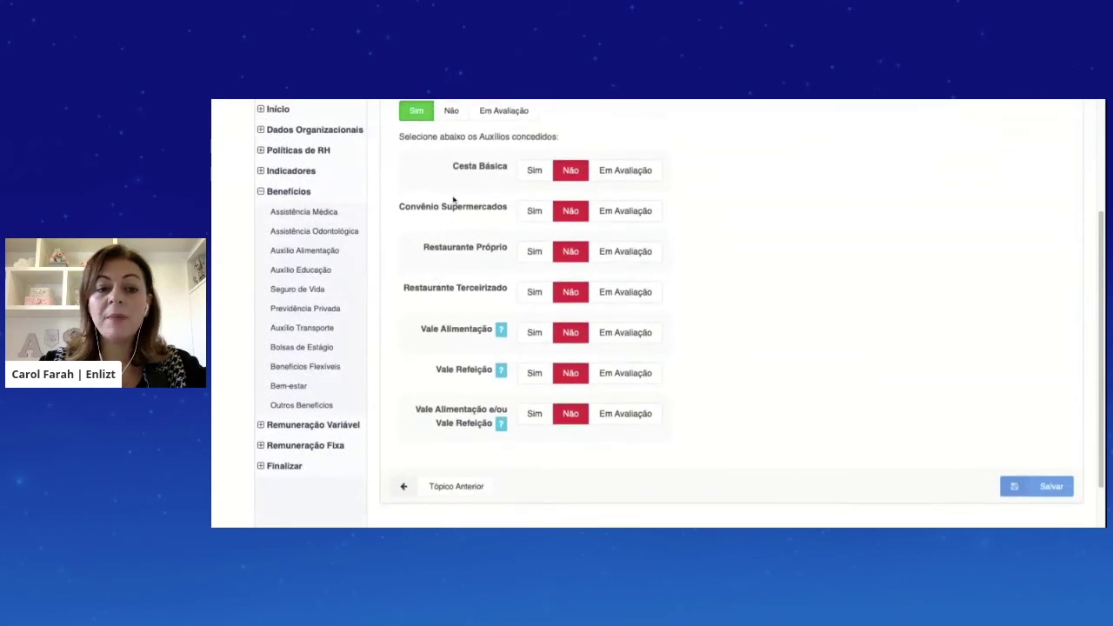
{"action": "scroll", "coordinate": [452, 199], "scroll_direction": "down", "scroll_amount": 1}
{"action": "mouse_move", "coordinate": [501, 272]}
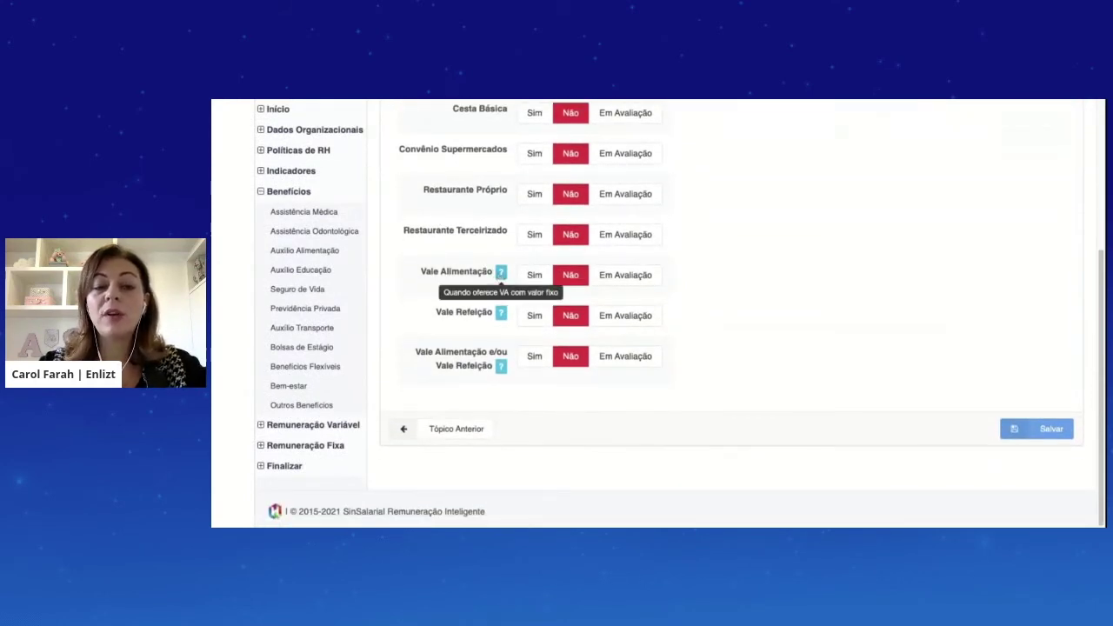
{"action": "mouse_move", "coordinate": [503, 317]}
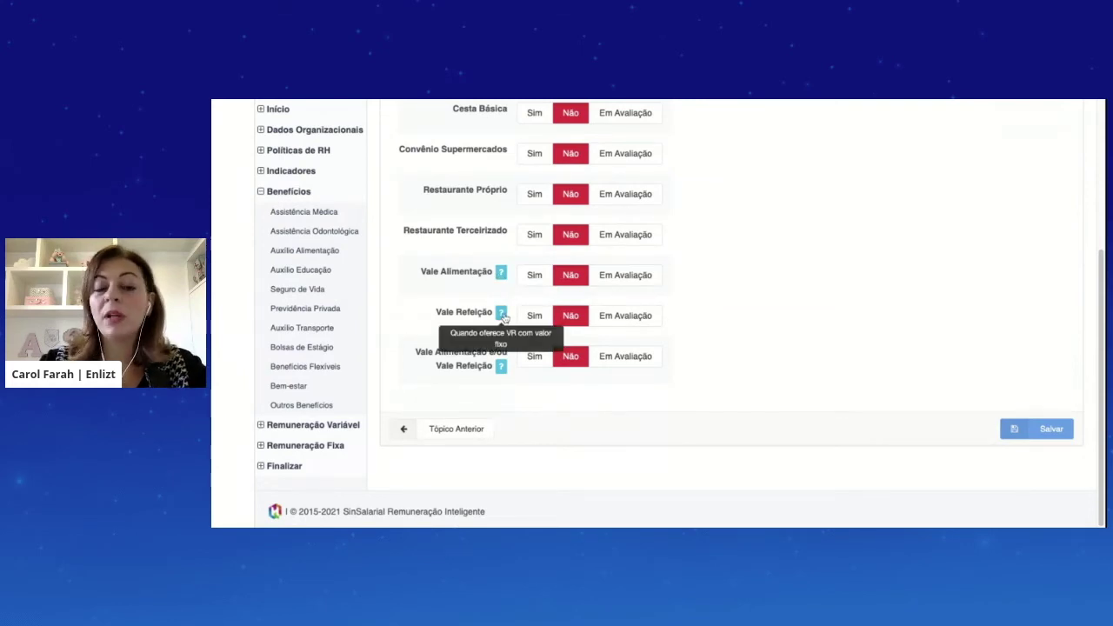
{"action": "mouse_move", "coordinate": [502, 369]}
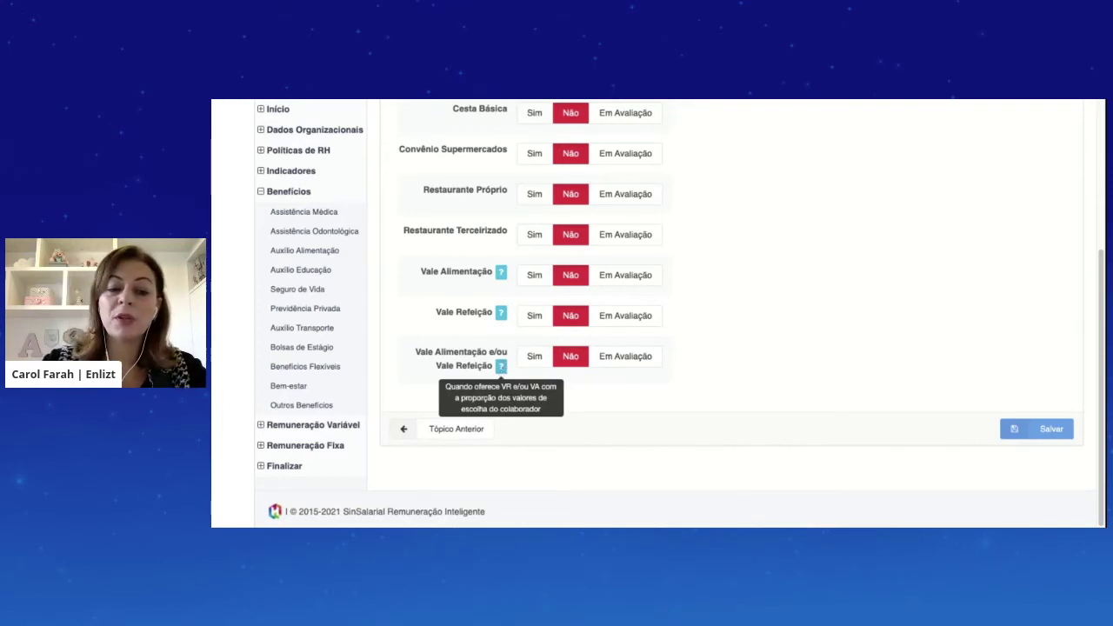
{"action": "left_click", "coordinate": [533, 355]}
{"action": "scroll", "coordinate": [534, 357], "scroll_direction": "down", "scroll_amount": 1}
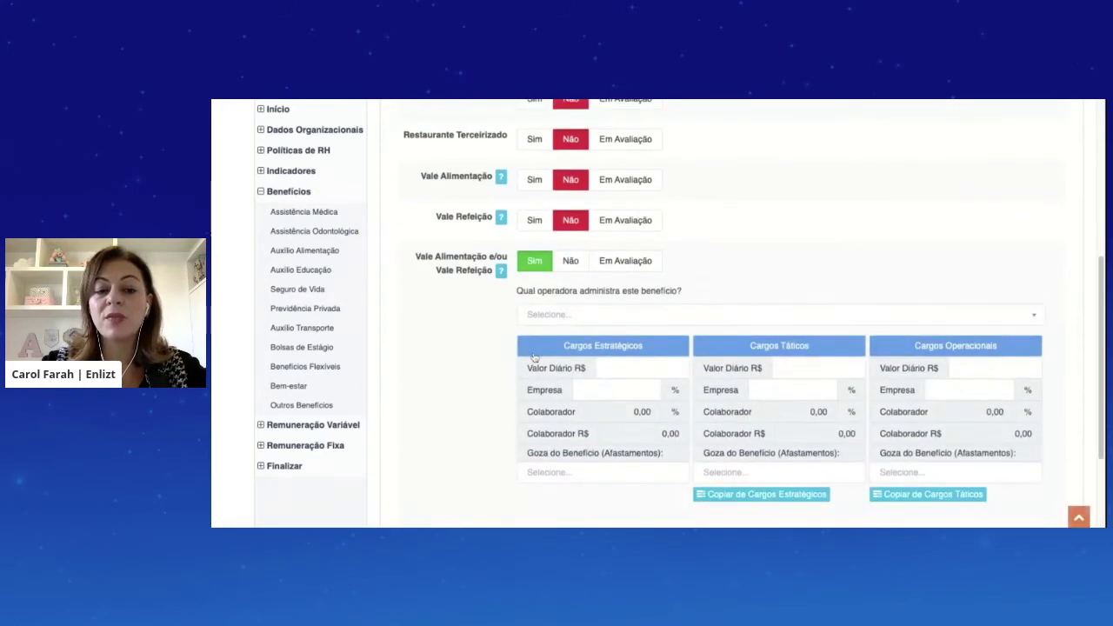
{"action": "scroll", "coordinate": [534, 356], "scroll_direction": "down", "scroll_amount": 1}
{"action": "left_click", "coordinate": [532, 297]}
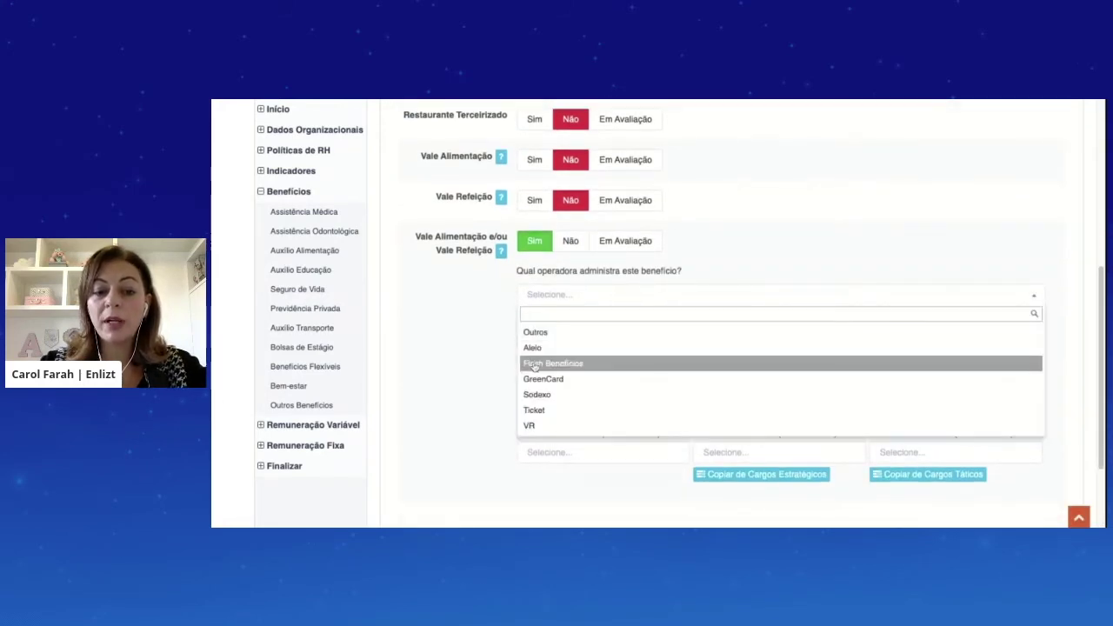
{"action": "left_click", "coordinate": [534, 394]}
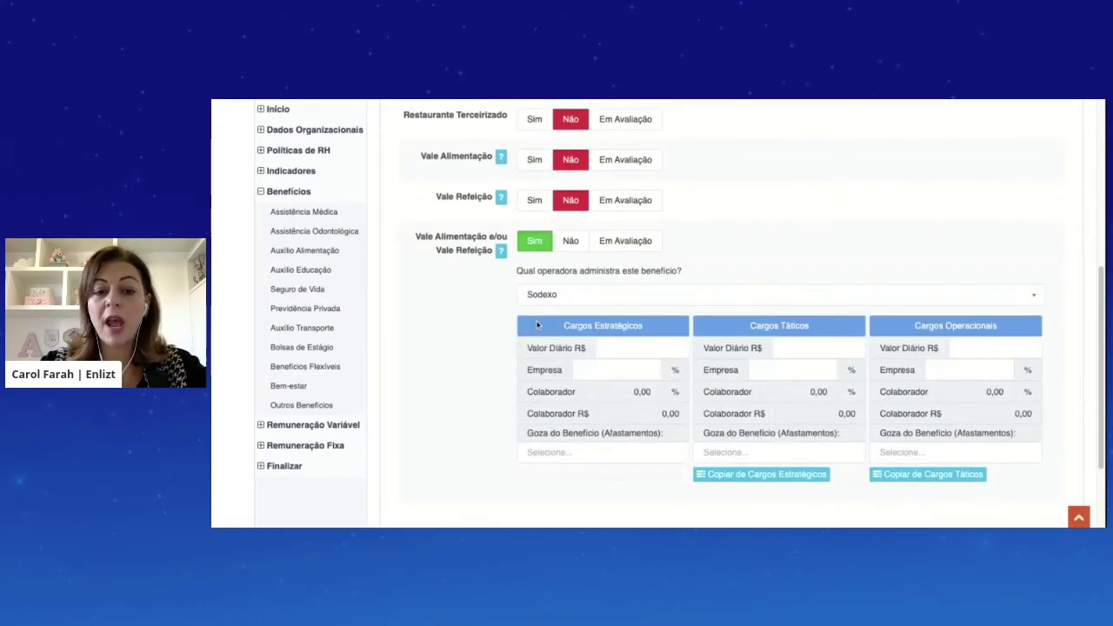
Consult the Valor Diário R$ explanation for Cargos Estratégicos and try to save the Auxílio Alimentação topic.
{"action": "scroll", "coordinate": [531, 324], "scroll_direction": "down", "scroll_amount": 1}
{"action": "left_click", "coordinate": [612, 275]}
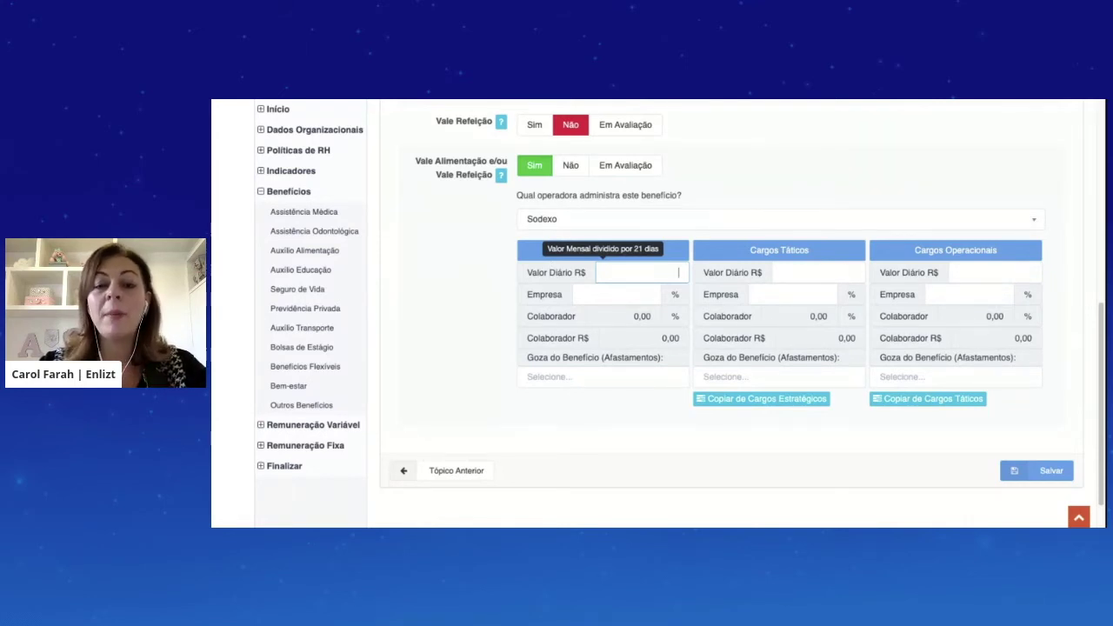
{"action": "scroll", "coordinate": [552, 305], "scroll_direction": "down", "scroll_amount": 1}
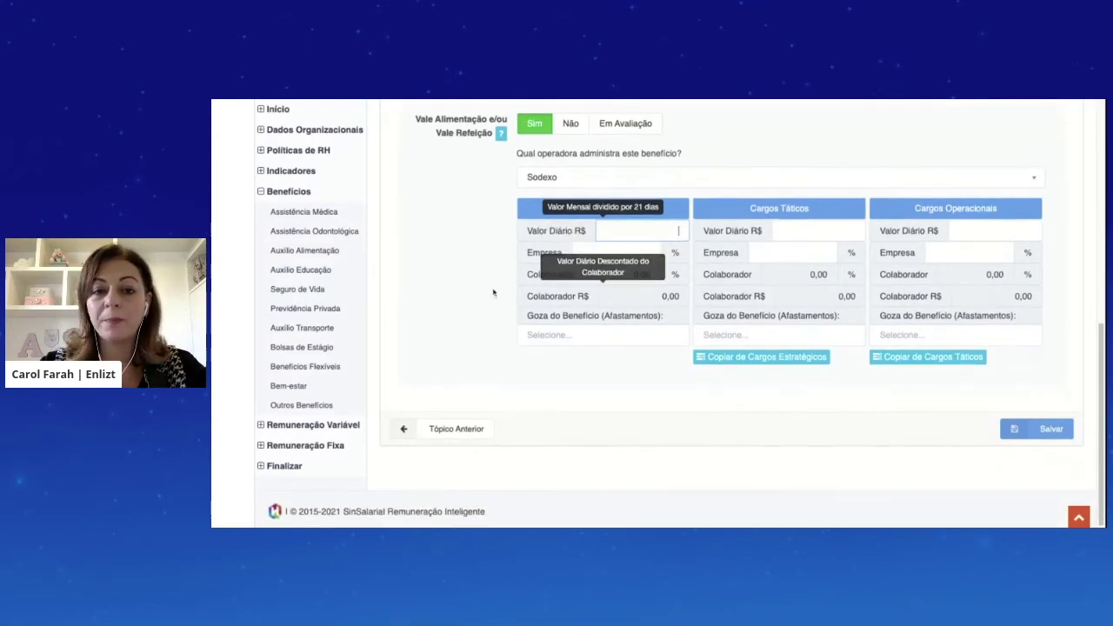
{"action": "left_click", "coordinate": [1028, 428]}
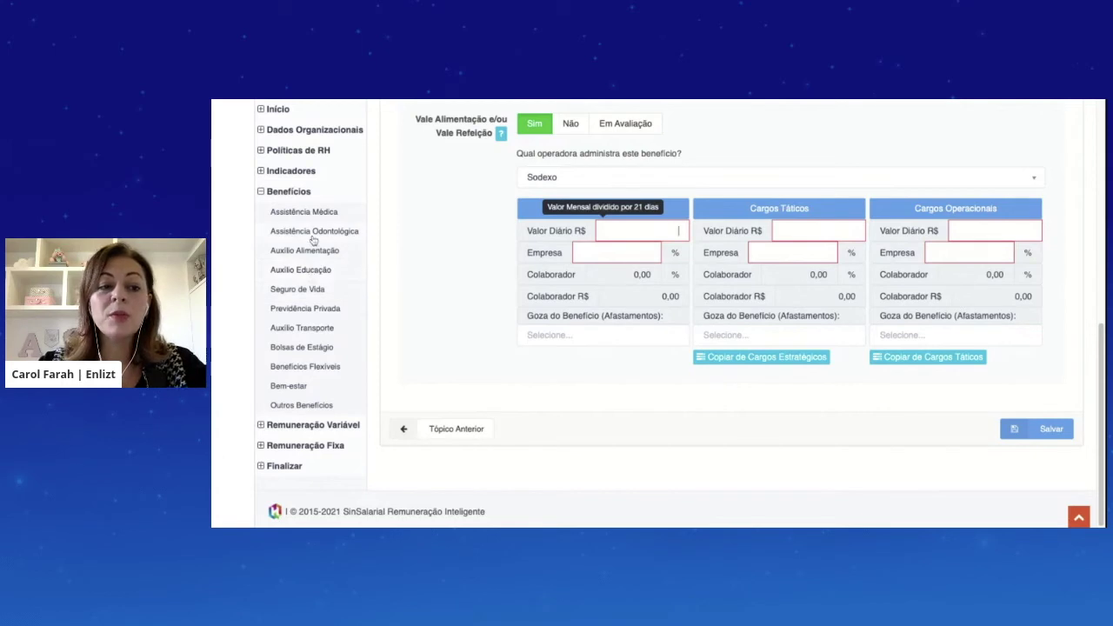
Open the Previdência Privada topic, answer Sim, and examine its contribution questions and the minimum redemption time field.
{"action": "left_click", "coordinate": [298, 310]}
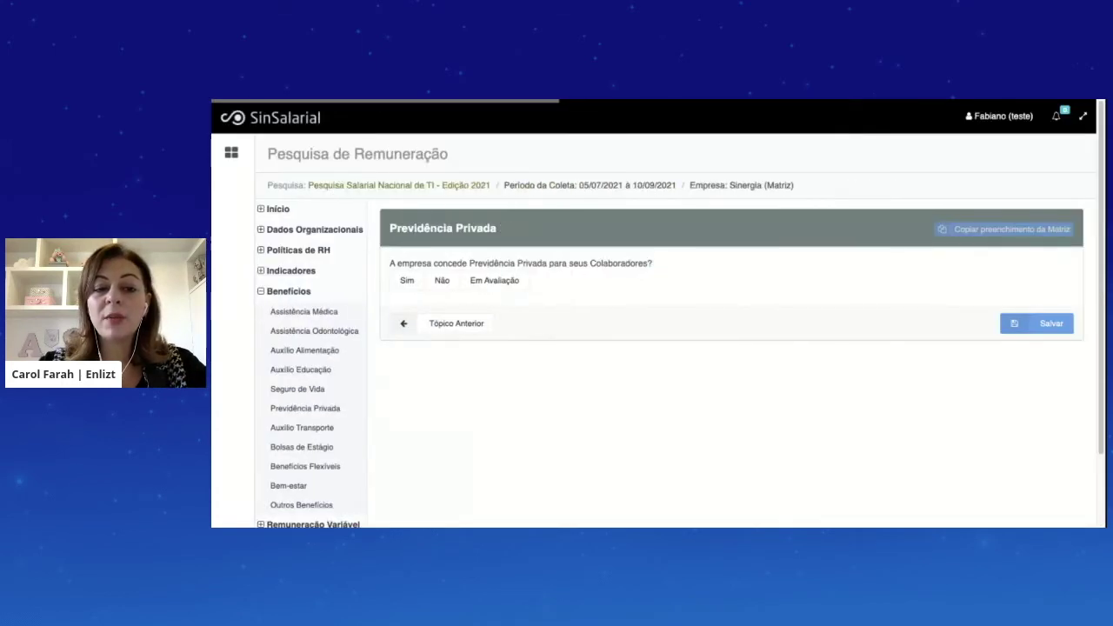
{"action": "left_click", "coordinate": [406, 281]}
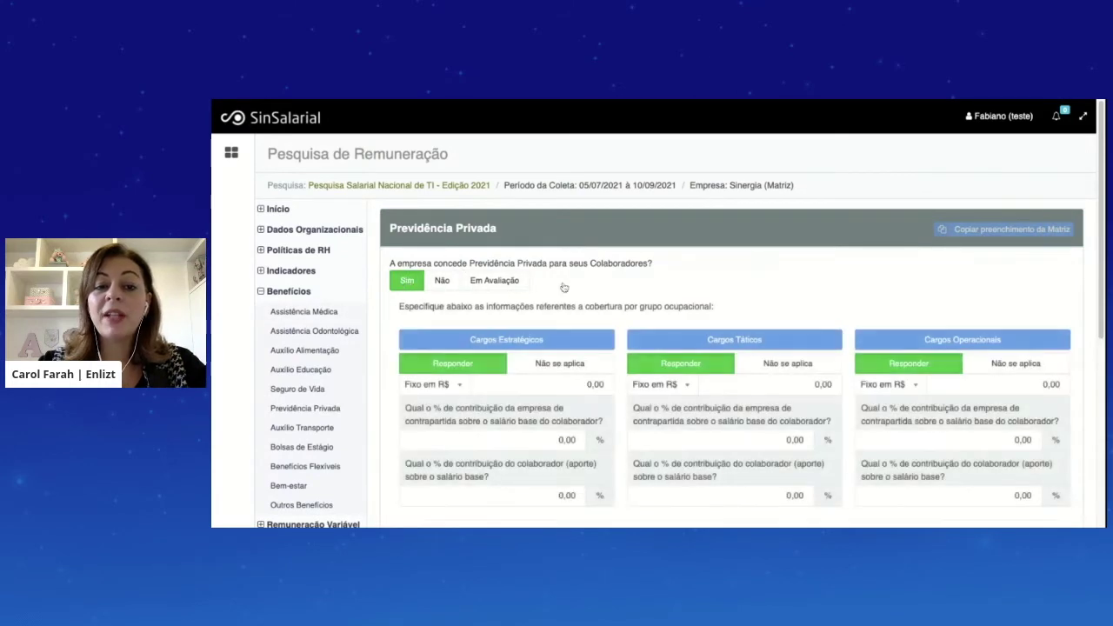
{"action": "scroll", "coordinate": [588, 283], "scroll_direction": "down", "scroll_amount": 2}
{"action": "scroll", "coordinate": [588, 283], "scroll_direction": "down", "scroll_amount": 1}
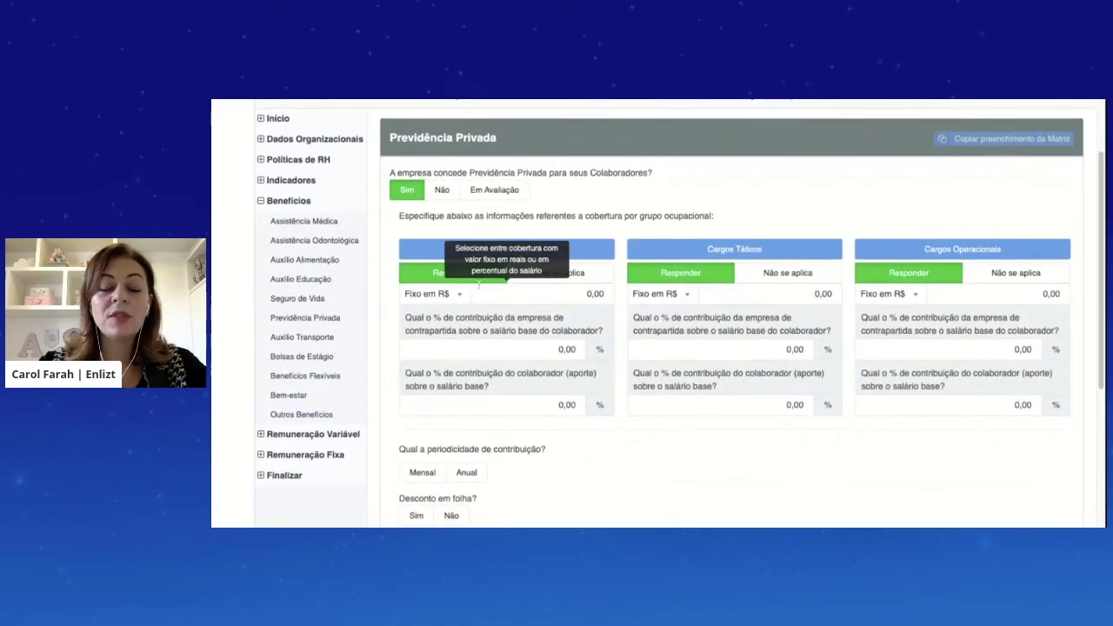
{"action": "scroll", "coordinate": [565, 287], "scroll_direction": "down", "scroll_amount": 4}
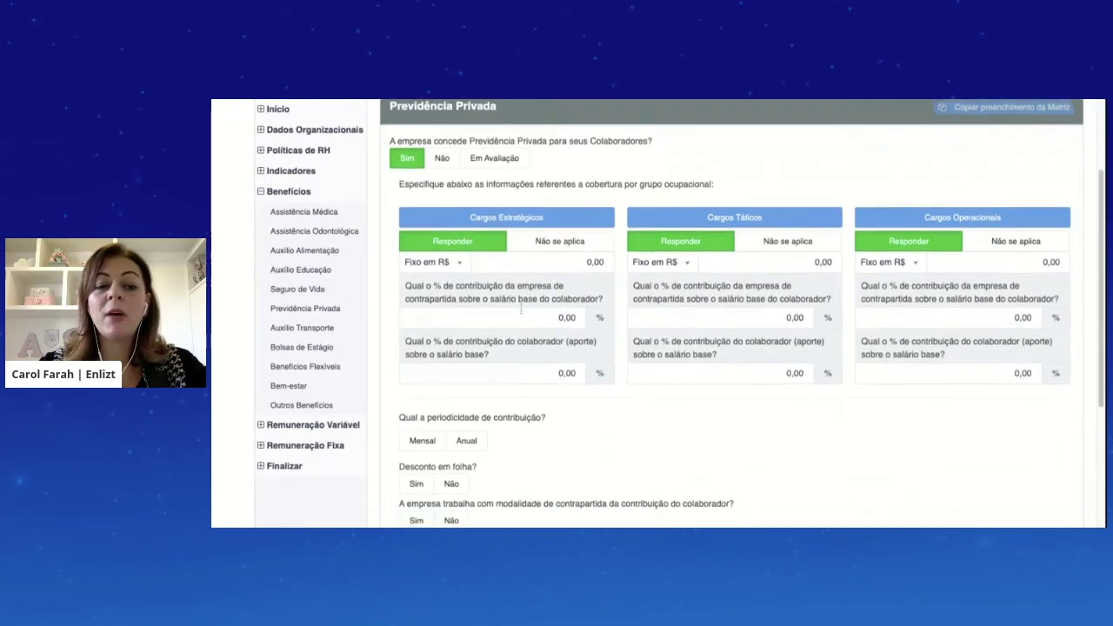
{"action": "scroll", "coordinate": [611, 327], "scroll_direction": "down", "scroll_amount": 3}
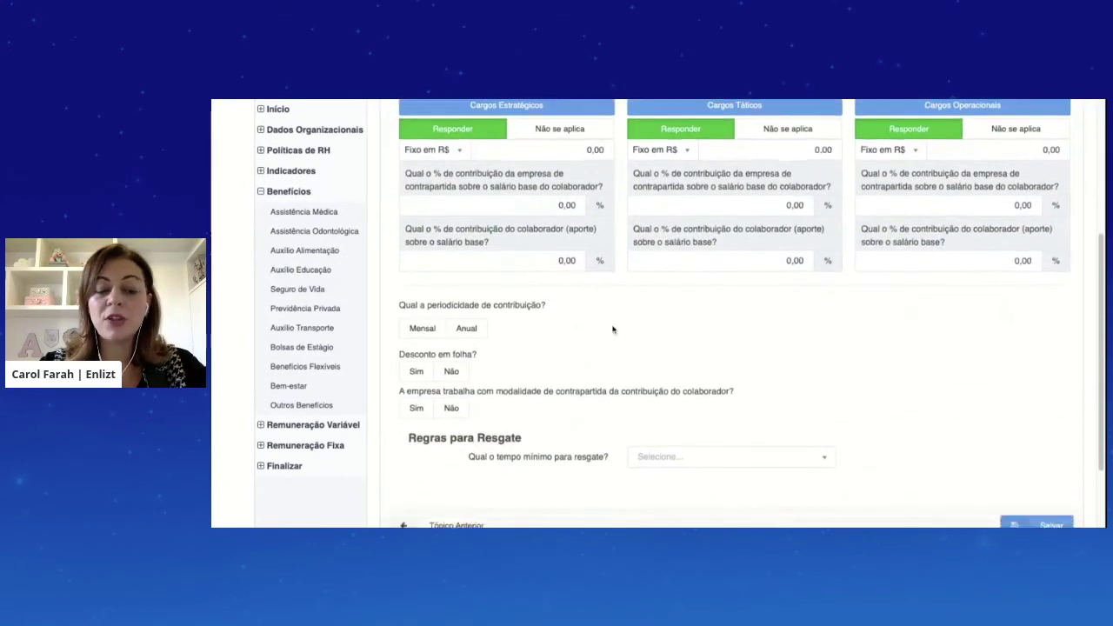
{"action": "scroll", "coordinate": [508, 330], "scroll_direction": "down", "scroll_amount": 1}
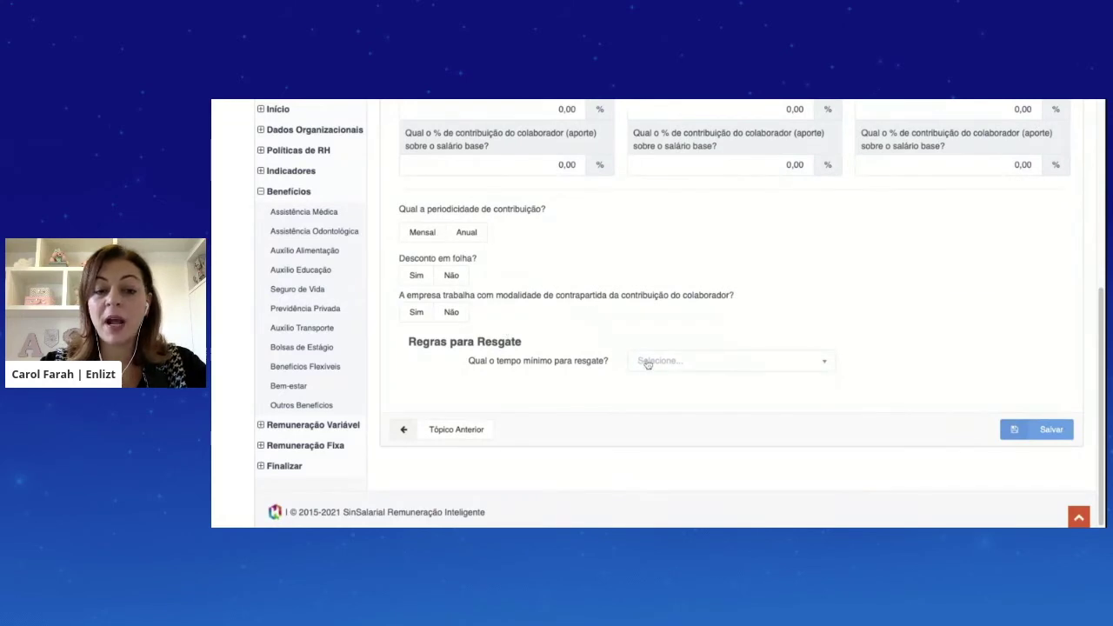
{"action": "left_click", "coordinate": [646, 364]}
{"action": "left_click", "coordinate": [636, 304]}
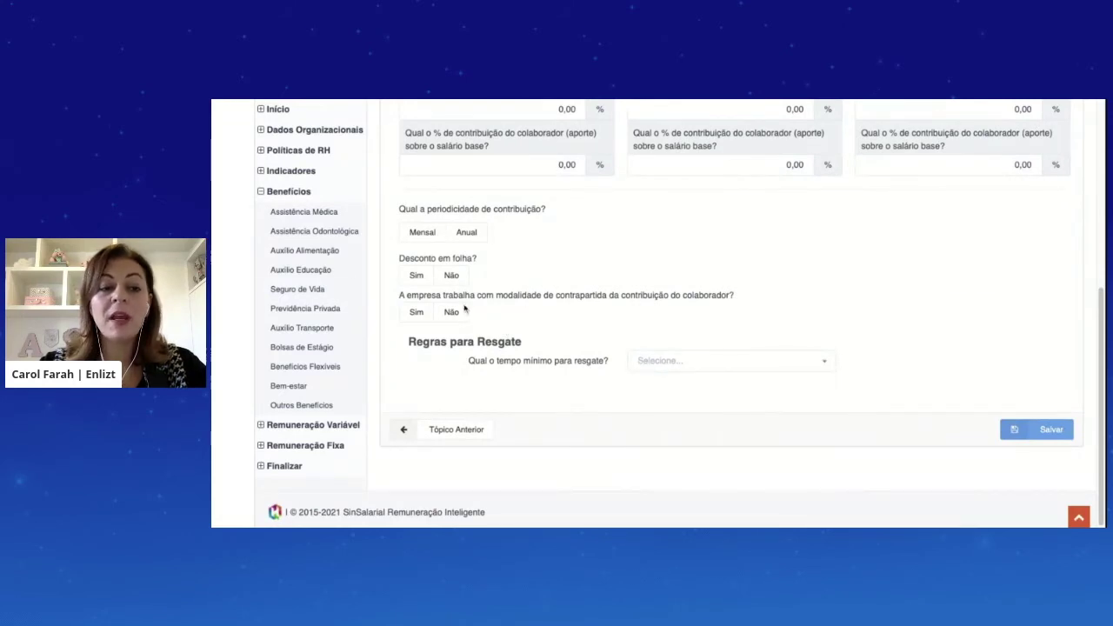
Open the Benefícios Flexíveis topic, answer Sim, and review the plan format and platform options.
{"action": "left_click", "coordinate": [300, 369]}
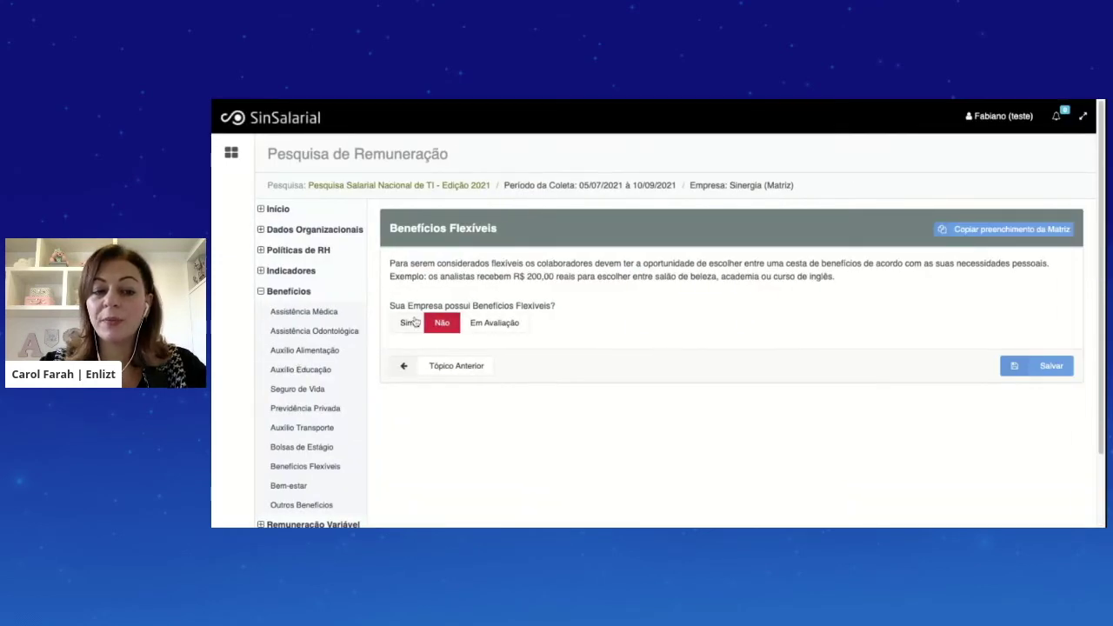
{"action": "left_click", "coordinate": [409, 323]}
{"action": "scroll", "coordinate": [527, 257], "scroll_direction": "down", "scroll_amount": 1}
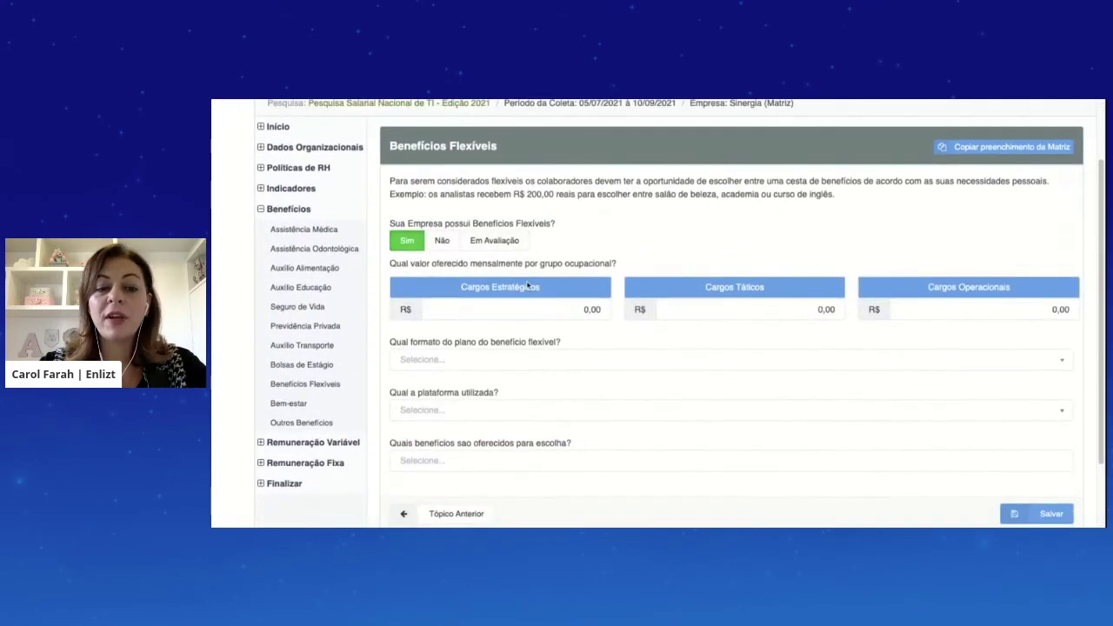
{"action": "scroll", "coordinate": [527, 283], "scroll_direction": "down", "scroll_amount": 1}
{"action": "scroll", "coordinate": [505, 294], "scroll_direction": "down", "scroll_amount": 1}
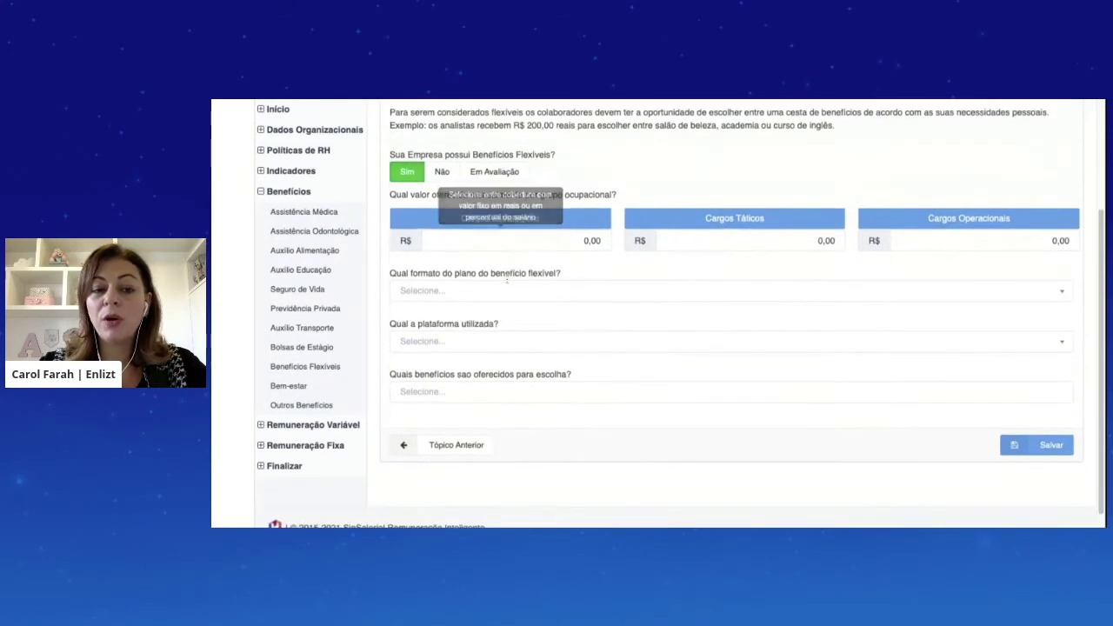
{"action": "left_click", "coordinate": [509, 288]}
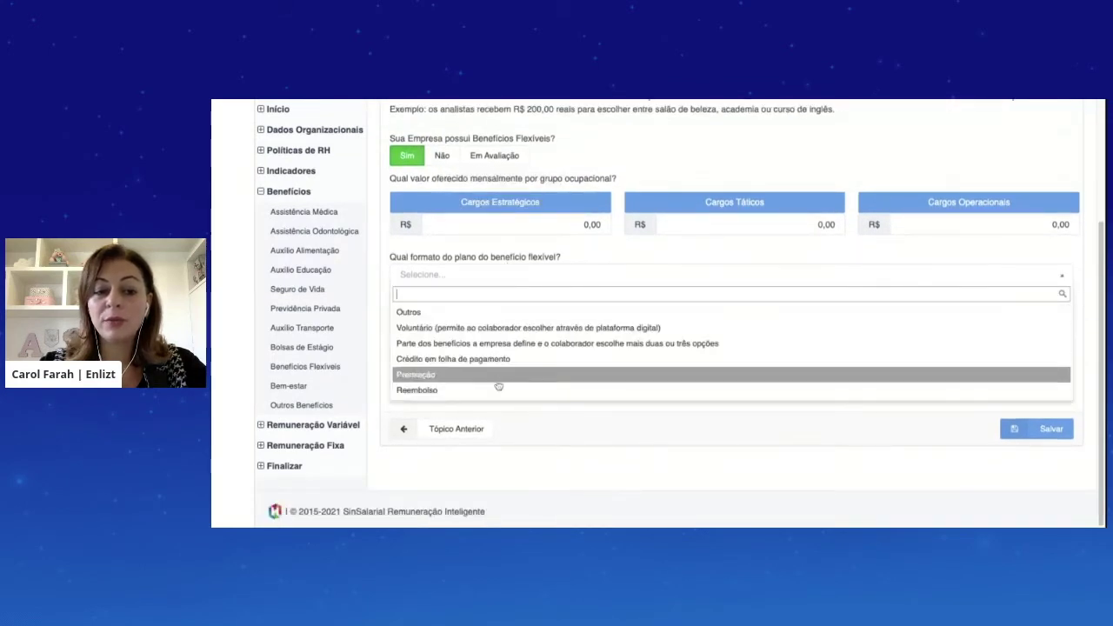
{"action": "left_click", "coordinate": [498, 277]}
{"action": "left_click", "coordinate": [478, 327]}
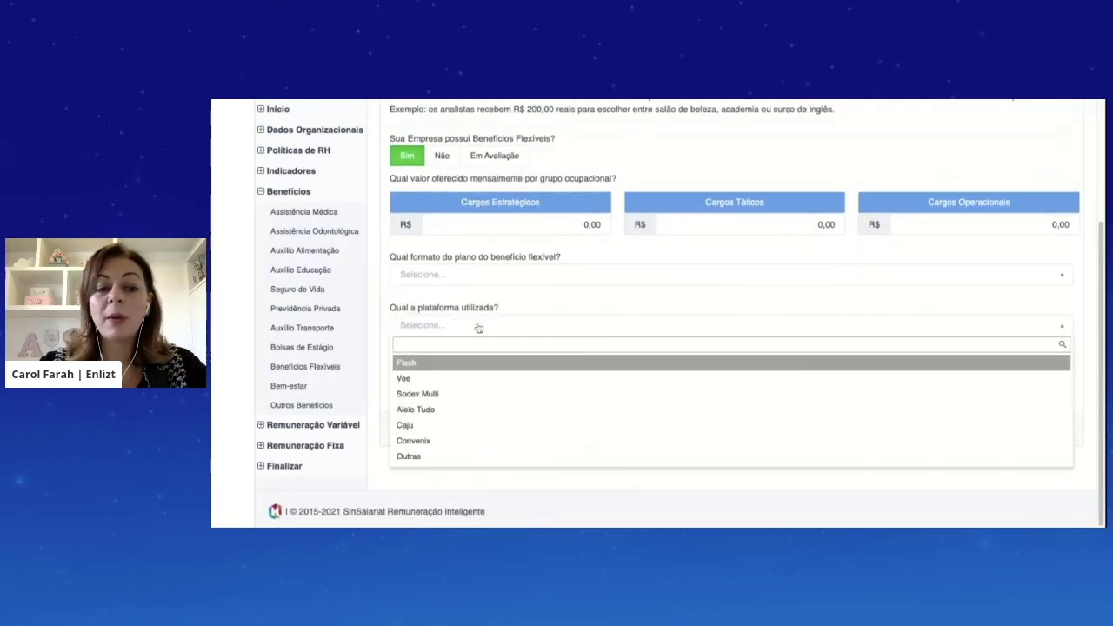
{"action": "left_click", "coordinate": [484, 296]}
Choose Auxílio Home Office / Teletrabalho, Salão de Beleza and Vale Cultura as the flexible benefits offered, and try to save.
{"action": "left_click", "coordinate": [481, 368]}
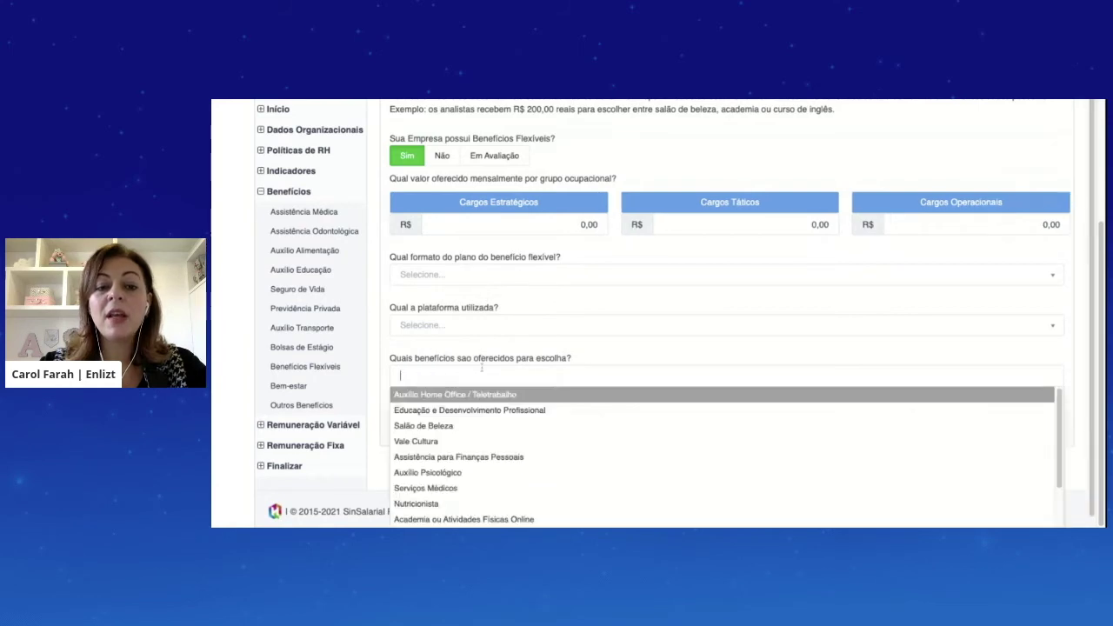
{"action": "scroll", "coordinate": [491, 309], "scroll_direction": "down", "scroll_amount": 1}
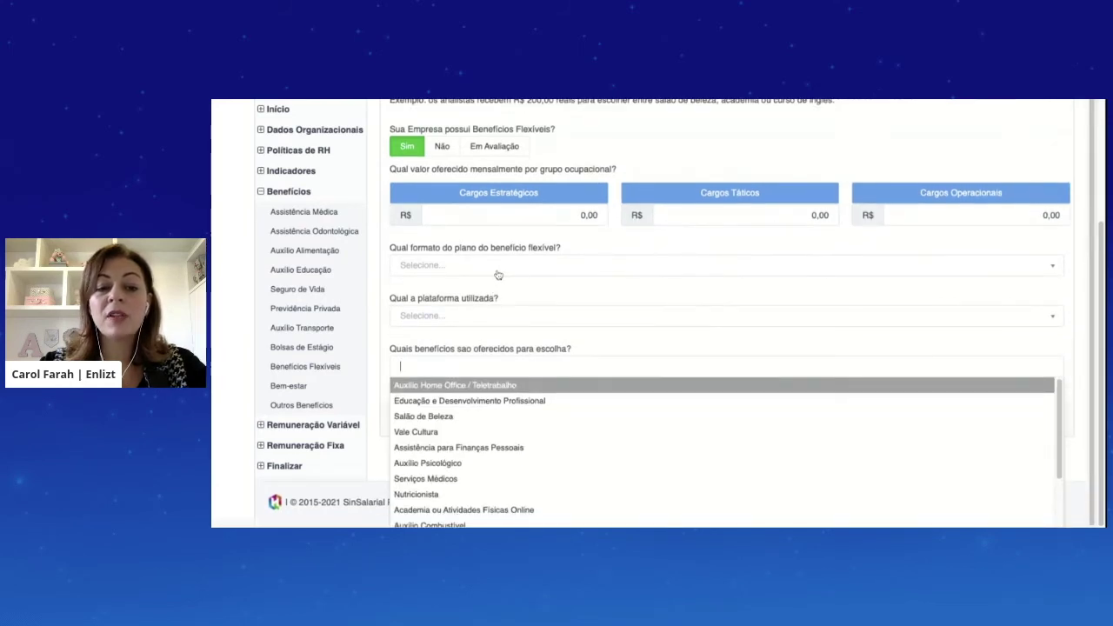
{"action": "left_click", "coordinate": [428, 387]}
{"action": "left_click", "coordinate": [565, 374]}
{"action": "left_click", "coordinate": [554, 419]}
{"action": "left_click", "coordinate": [687, 377]}
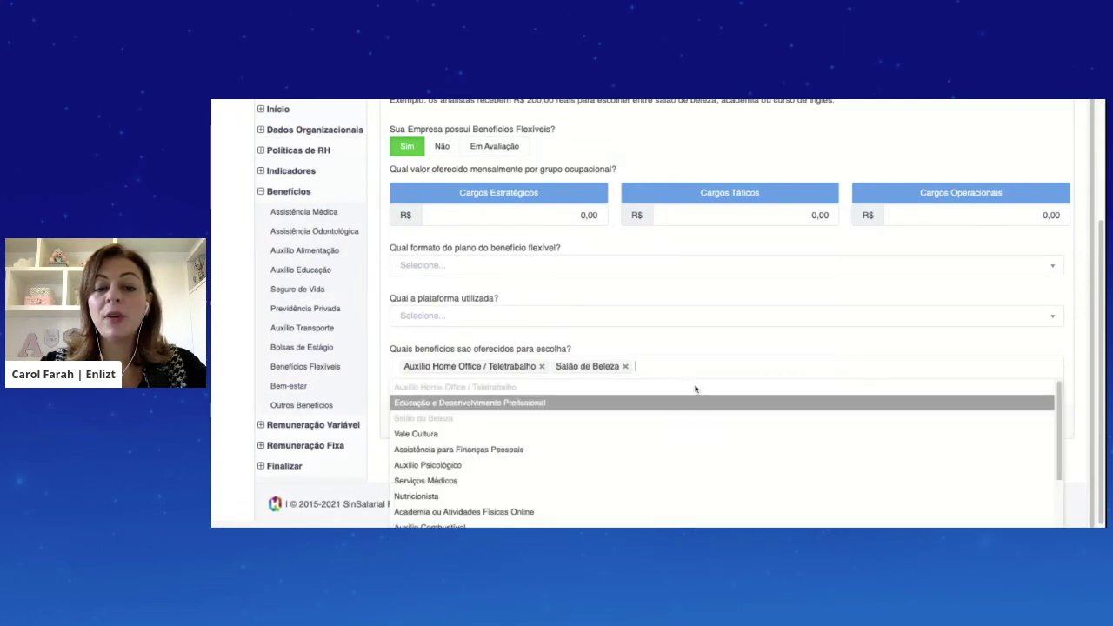
{"action": "left_click", "coordinate": [650, 442]}
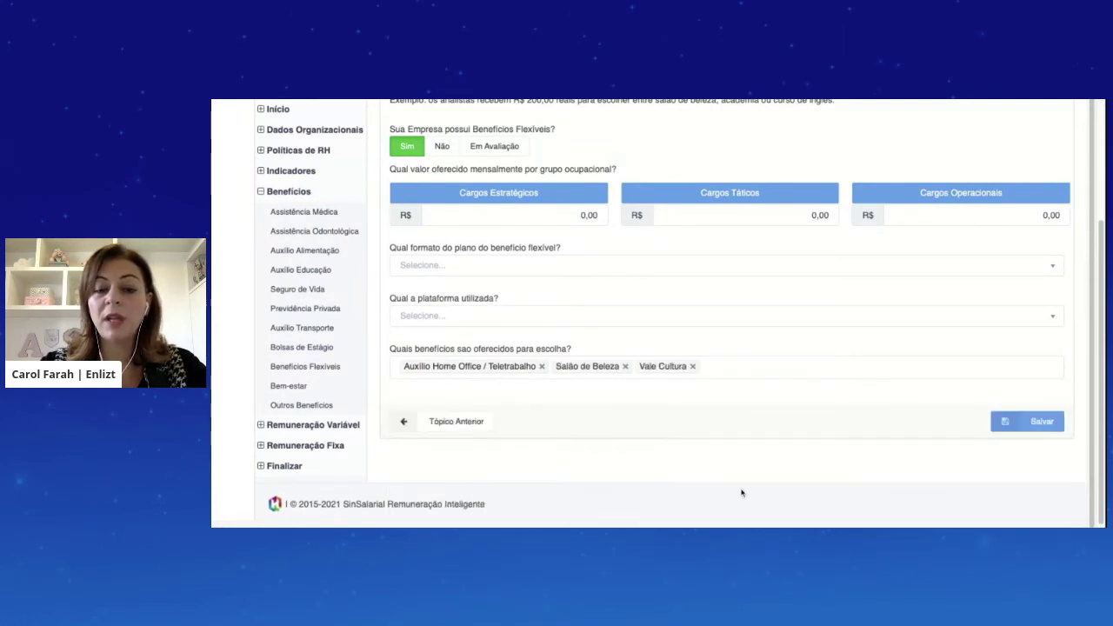
{"action": "left_click", "coordinate": [1039, 423]}
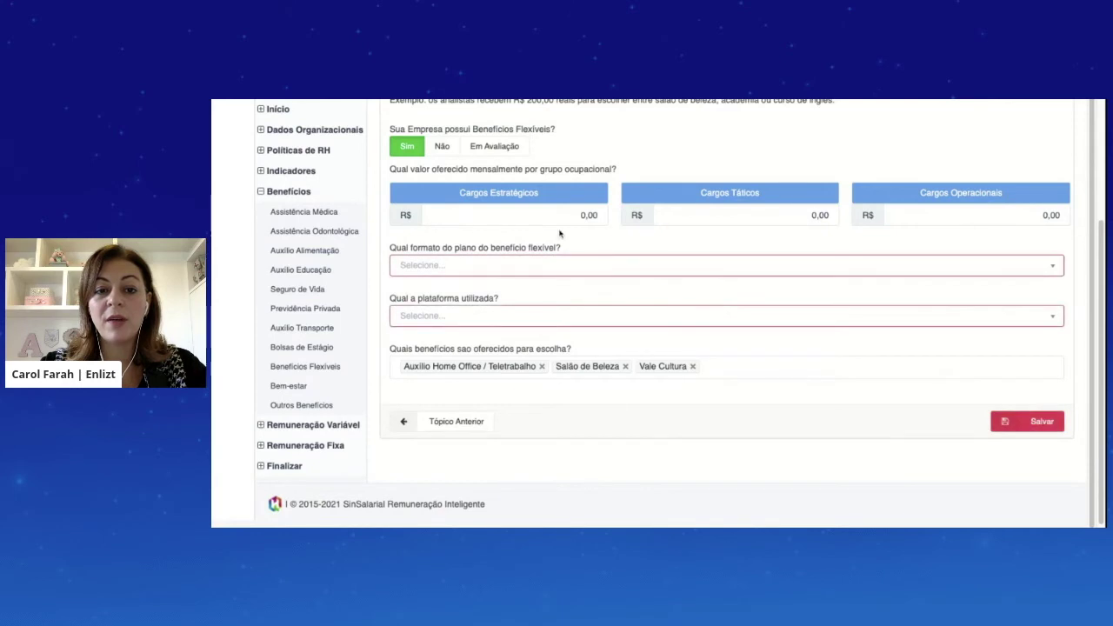
Set the plan format to Parte dos benefícios a empresa define e o colaborador escolhe mais duas ou três opções and the platform to Sodex Multi.
{"action": "left_click", "coordinate": [534, 263]}
{"action": "left_click", "coordinate": [495, 334]}
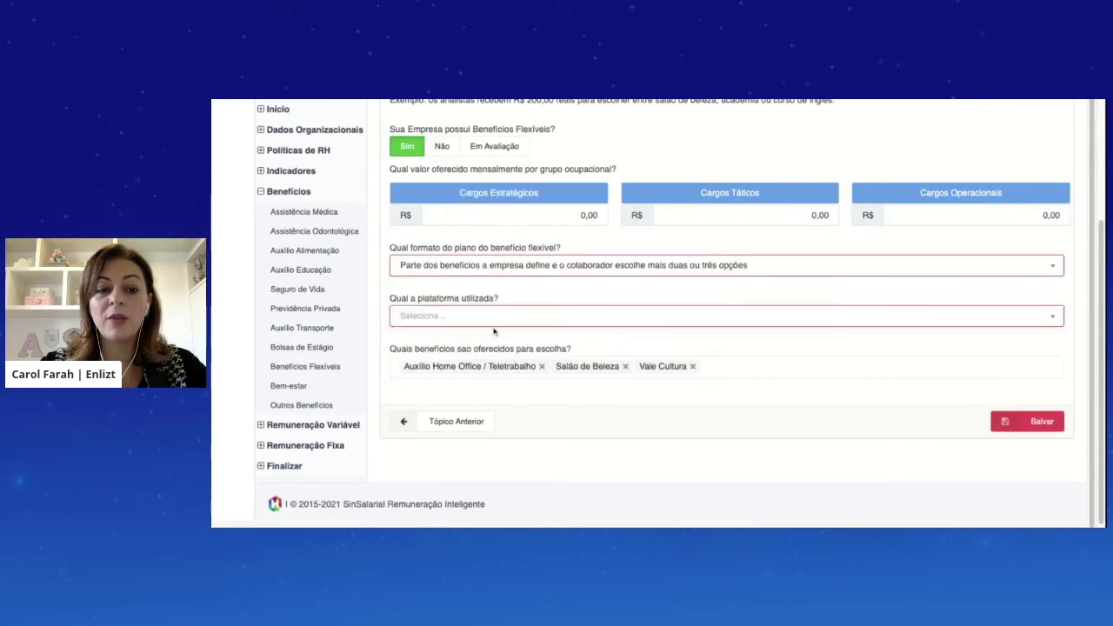
{"action": "left_click", "coordinate": [496, 322]}
{"action": "left_click", "coordinate": [492, 386]}
Set the monthly flexible benefit value for Cargos Estratégicos to R$ 2.000,00 and save the topic.
{"action": "left_click", "coordinate": [496, 214]}
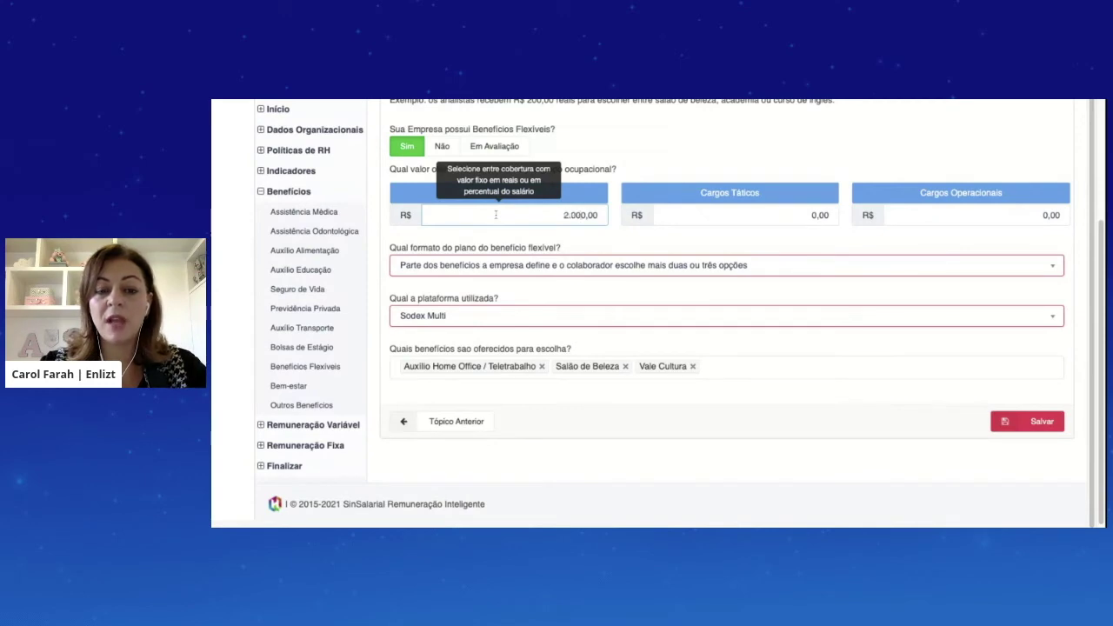
{"action": "left_click", "coordinate": [1030, 421]}
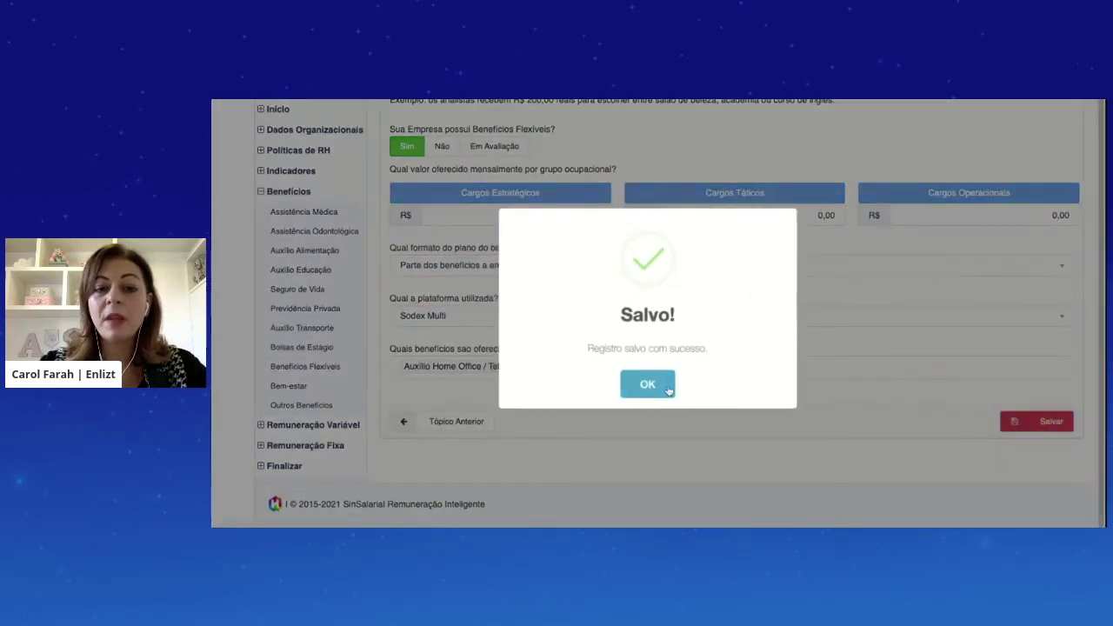
{"action": "left_click", "coordinate": [670, 388]}
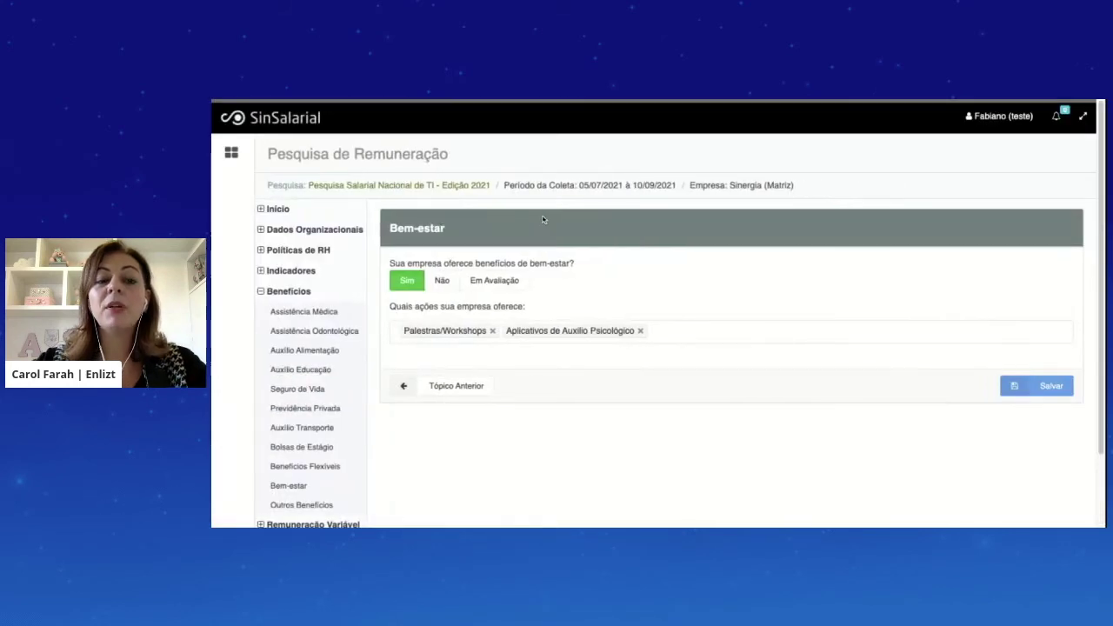
Open the Comissões topic under Remuneração Variável and answer Sim for a formal commission payment policy.
{"action": "scroll", "coordinate": [406, 286], "scroll_direction": "down", "scroll_amount": 2}
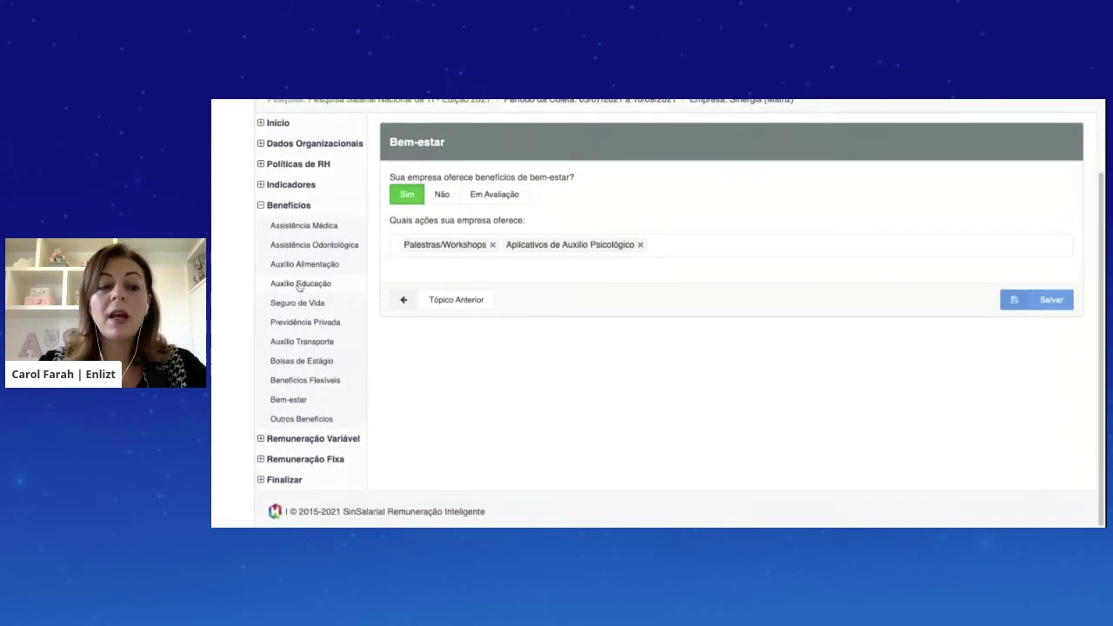
{"action": "left_click", "coordinate": [263, 439]}
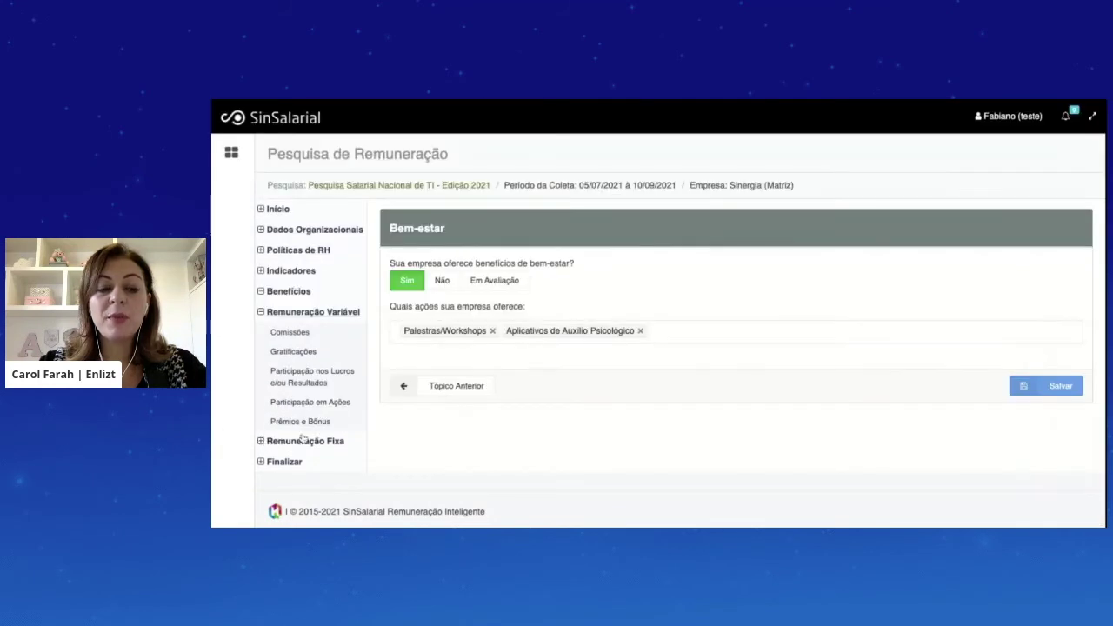
{"action": "left_click", "coordinate": [301, 334]}
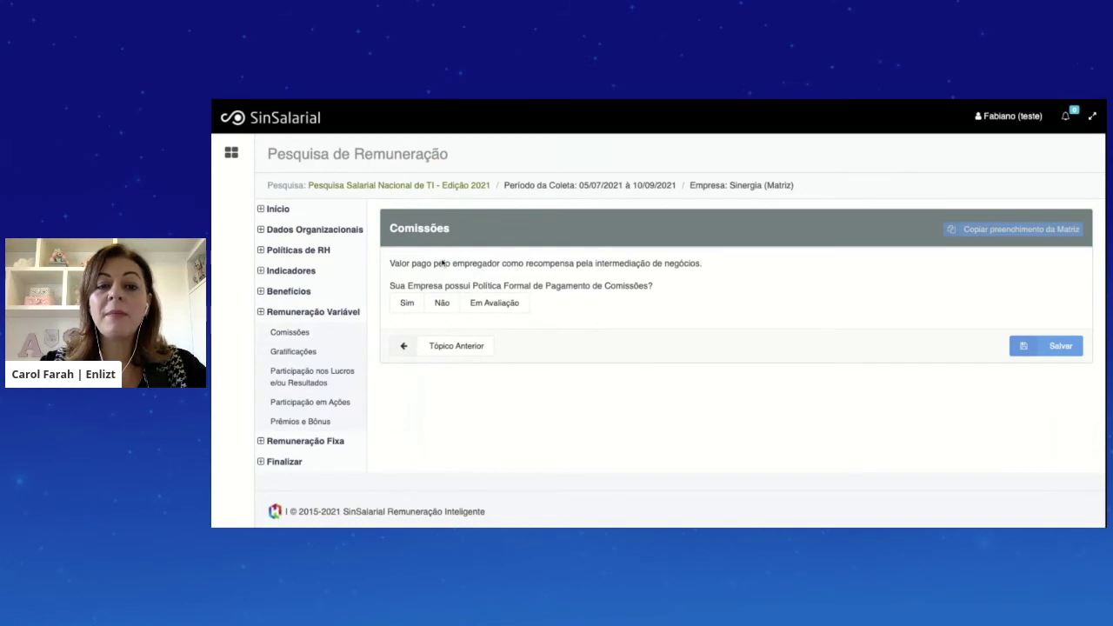
{"action": "left_click", "coordinate": [406, 303]}
{"action": "scroll", "coordinate": [556, 279], "scroll_direction": "down", "scroll_amount": 2}
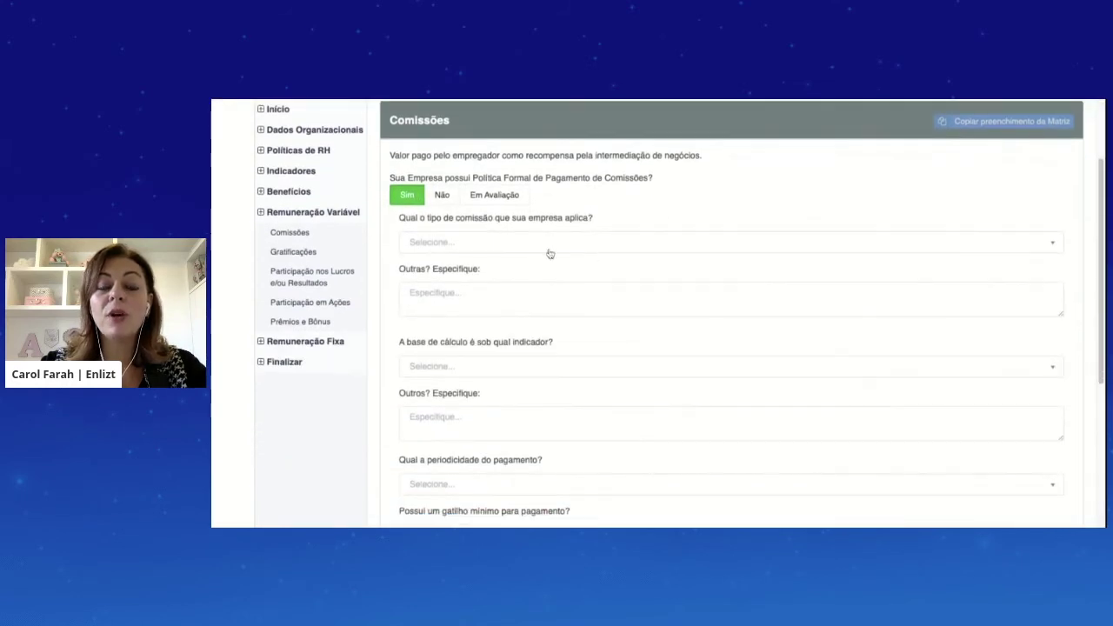
Set the commission type to Comissão por Venda and the calculation base indicator to Faturamento Líquido.
{"action": "left_click", "coordinate": [472, 244]}
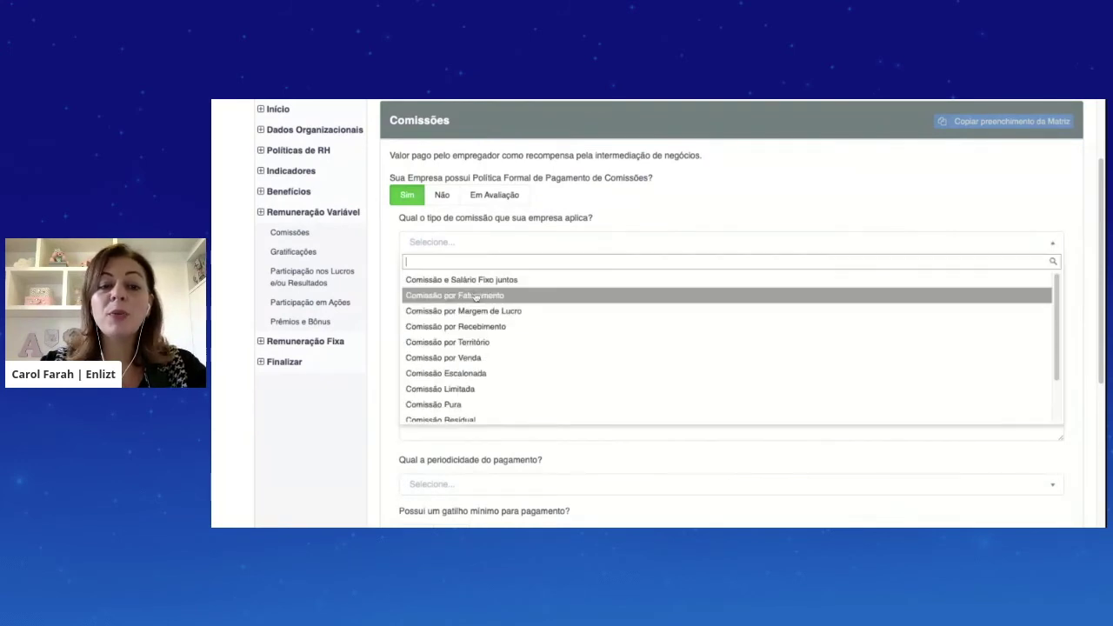
{"action": "left_click", "coordinate": [469, 358]}
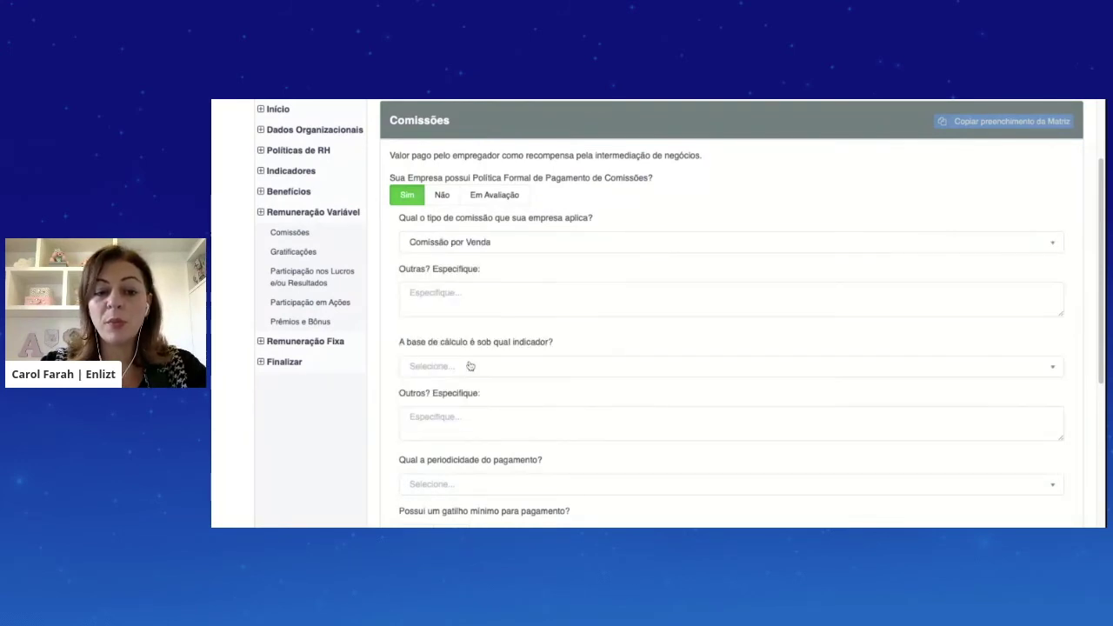
{"action": "scroll", "coordinate": [463, 313], "scroll_direction": "down", "scroll_amount": 1}
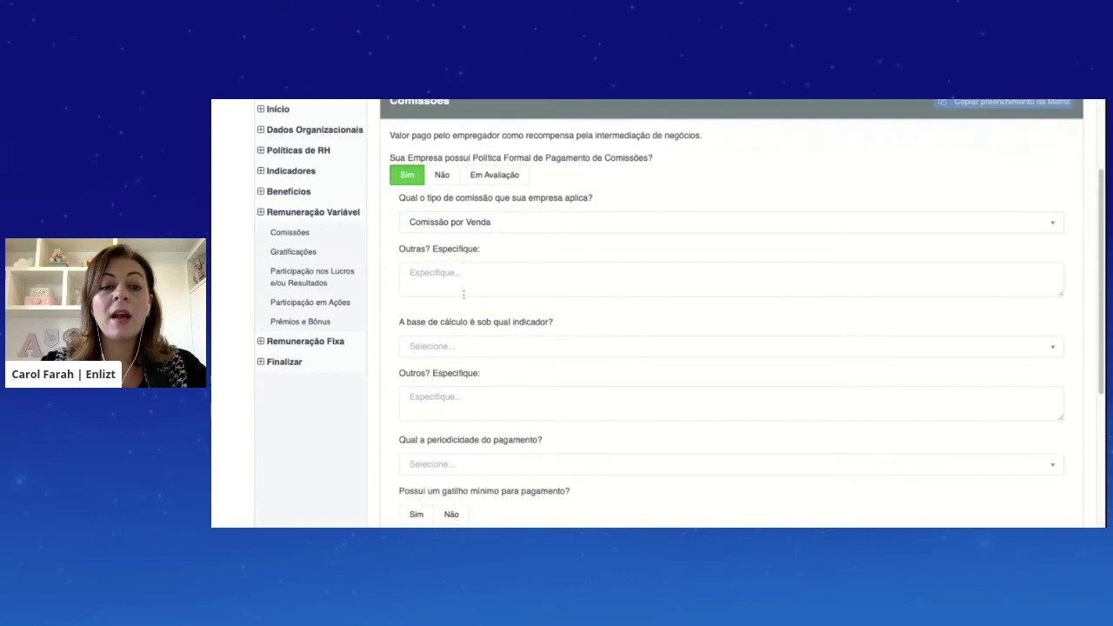
{"action": "left_click", "coordinate": [465, 346]}
{"action": "scroll", "coordinate": [470, 330], "scroll_direction": "down", "scroll_amount": 2}
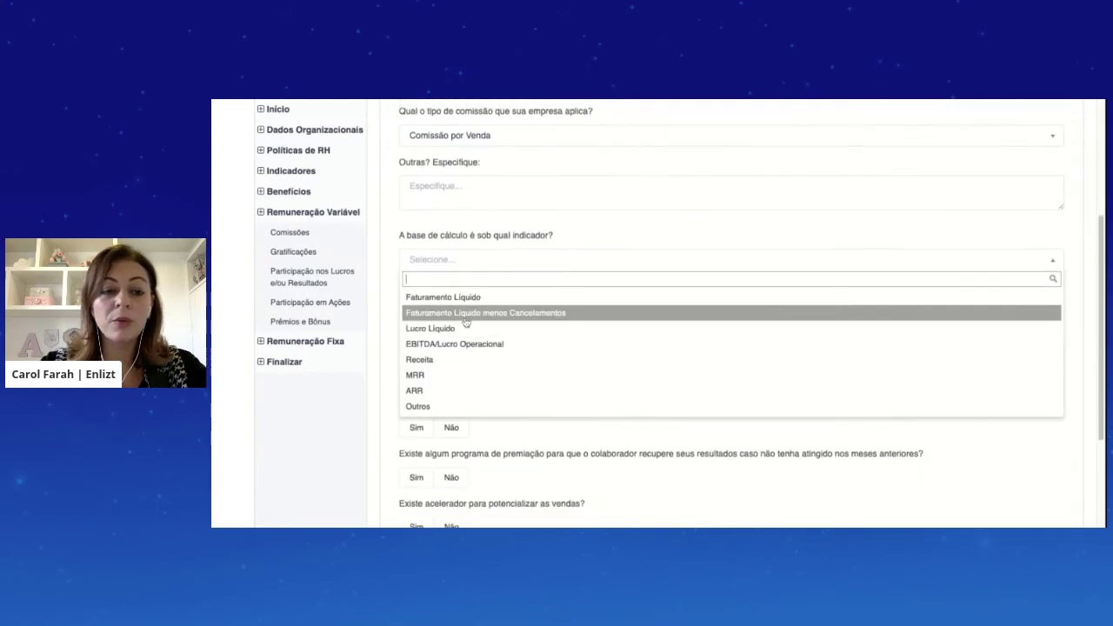
{"action": "left_click", "coordinate": [470, 297]}
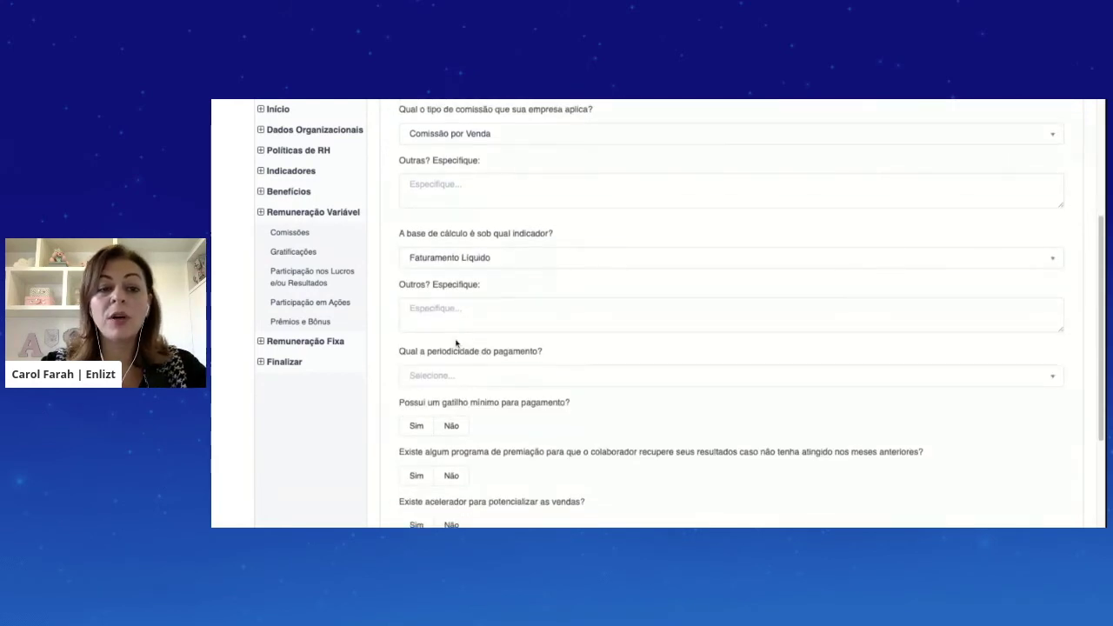
Set the commission payment frequency to Mensal and answer Não for the gatilho mínimo para pagamento.
{"action": "scroll", "coordinate": [456, 348], "scroll_direction": "down", "scroll_amount": 1}
{"action": "left_click", "coordinate": [447, 366]}
{"action": "left_click", "coordinate": [445, 402]}
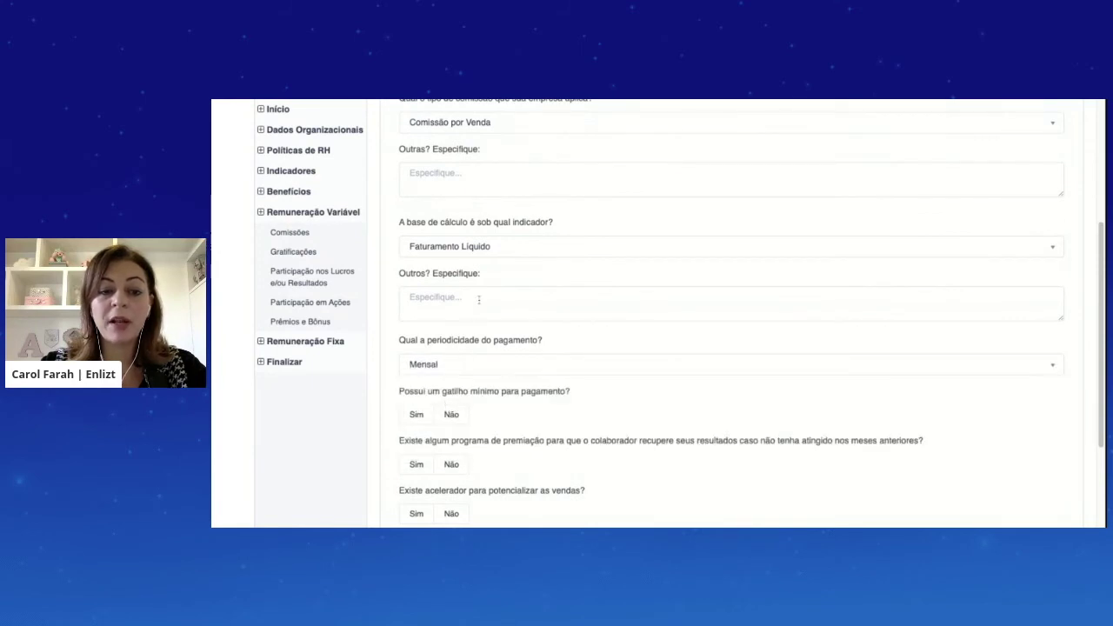
{"action": "scroll", "coordinate": [443, 365], "scroll_direction": "down", "scroll_amount": 2}
{"action": "left_click", "coordinate": [453, 323]}
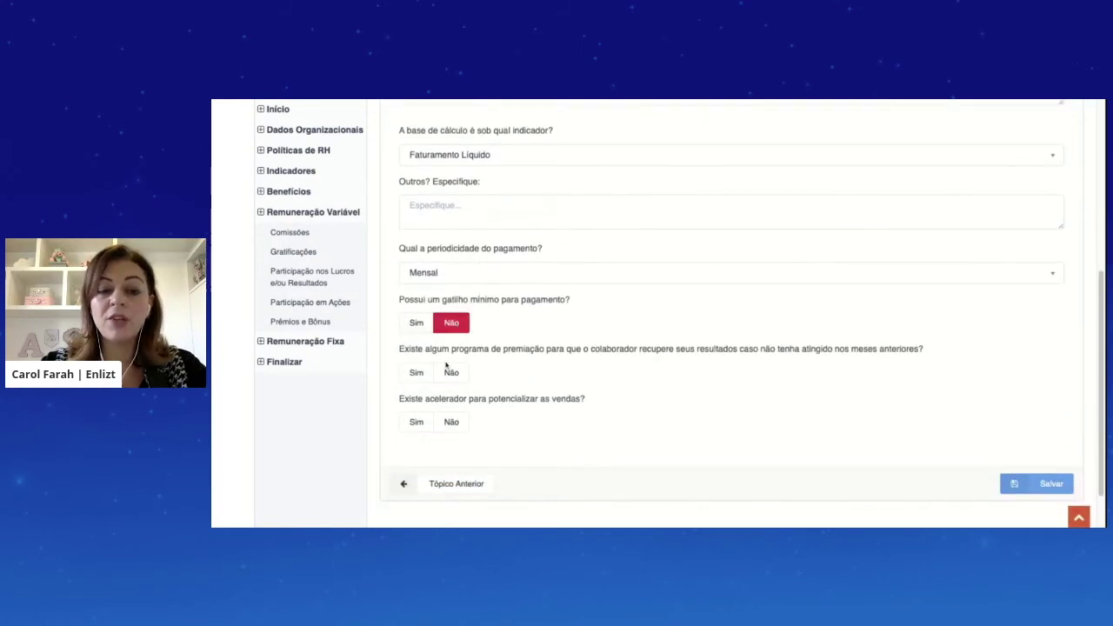
Answer Não for both the results-recovery award programme and the sales accelerator, and save the Comissões topic.
{"action": "left_click", "coordinate": [451, 372]}
{"action": "left_click", "coordinate": [452, 422]}
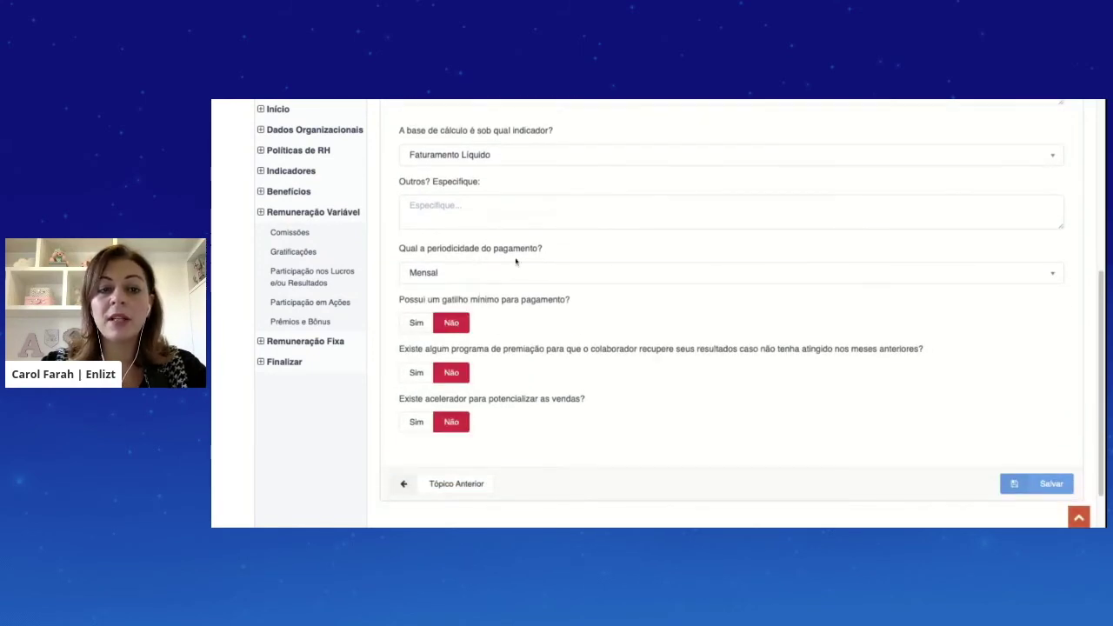
{"action": "scroll", "coordinate": [517, 259], "scroll_direction": "up", "scroll_amount": 3}
{"action": "scroll", "coordinate": [454, 180], "scroll_direction": "up", "scroll_amount": 1}
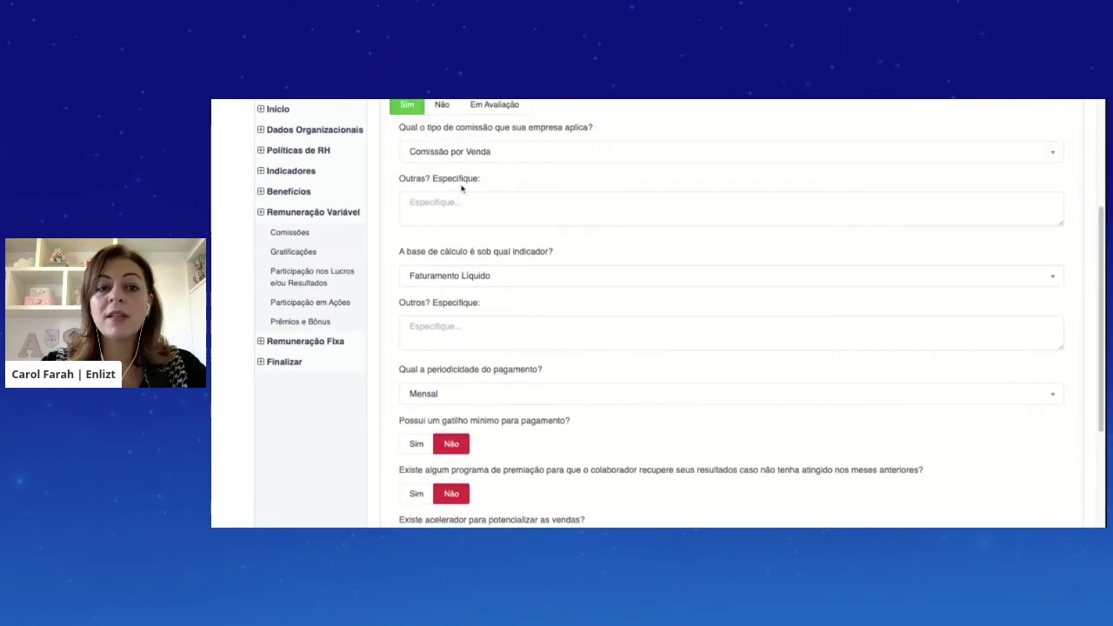
{"action": "scroll", "coordinate": [455, 181], "scroll_direction": "down", "scroll_amount": 3}
{"action": "left_click", "coordinate": [1066, 428]}
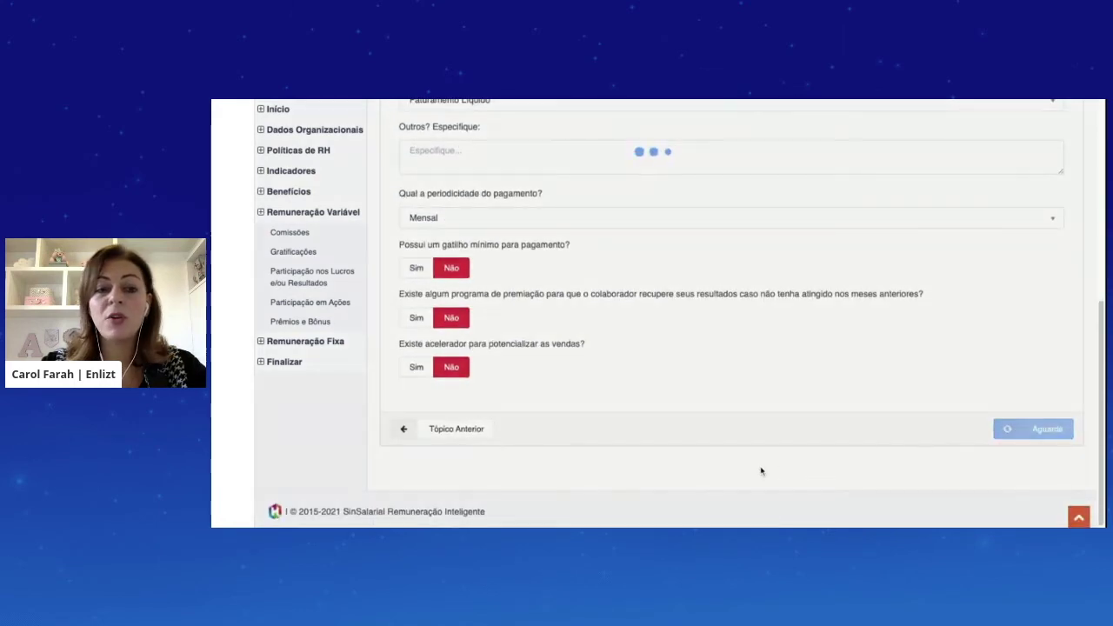
{"action": "left_click", "coordinate": [648, 385]}
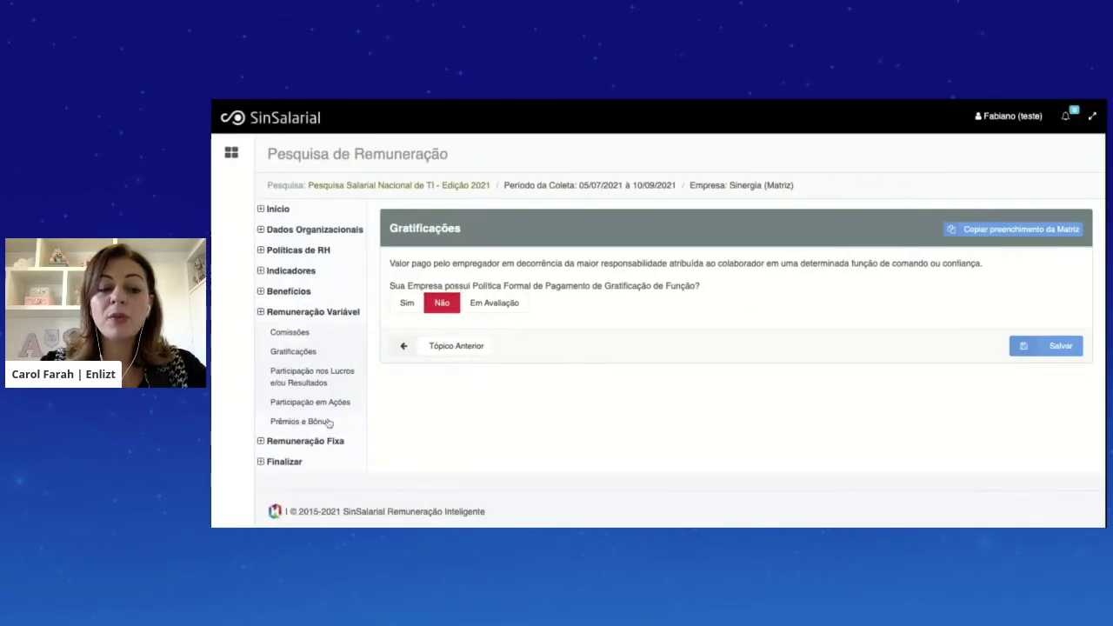
In the Prêmios e Bônus topic, answer Sim for a formal policy and select Receita as the financial metric.
{"action": "left_click", "coordinate": [327, 421]}
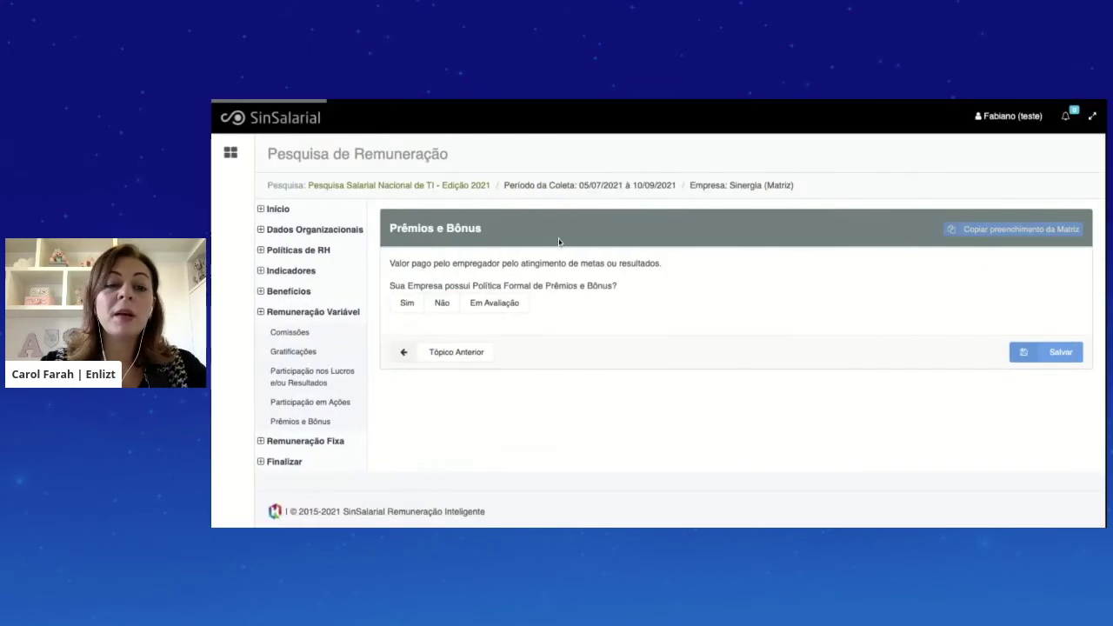
{"action": "left_click", "coordinate": [407, 303]}
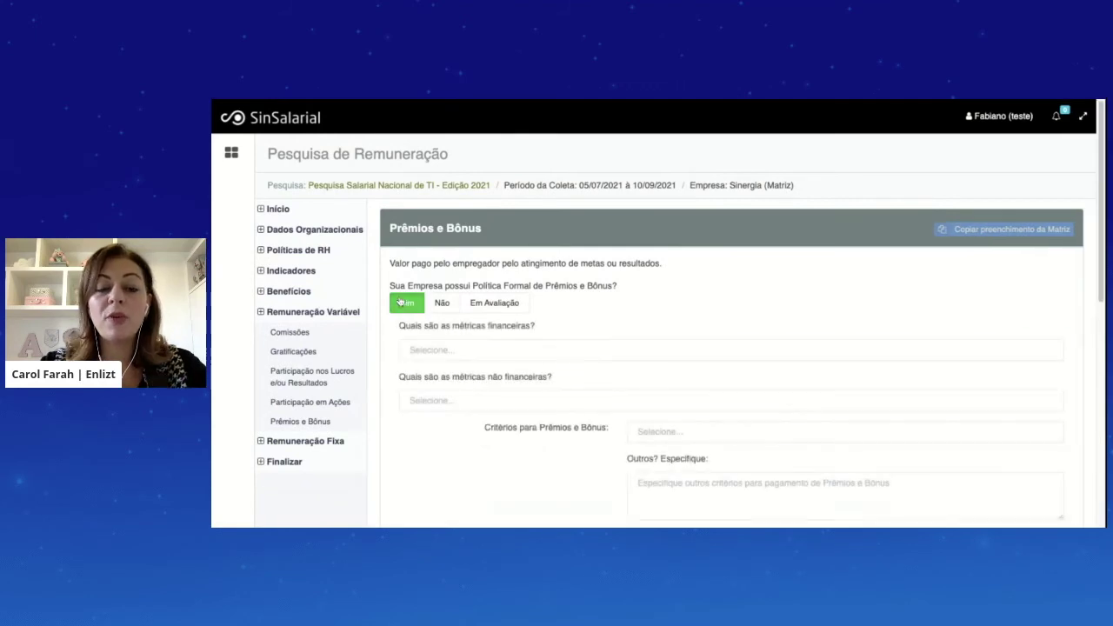
{"action": "scroll", "coordinate": [593, 244], "scroll_direction": "down", "scroll_amount": 1}
{"action": "scroll", "coordinate": [594, 244], "scroll_direction": "down", "scroll_amount": 3}
{"action": "left_click", "coordinate": [480, 242]}
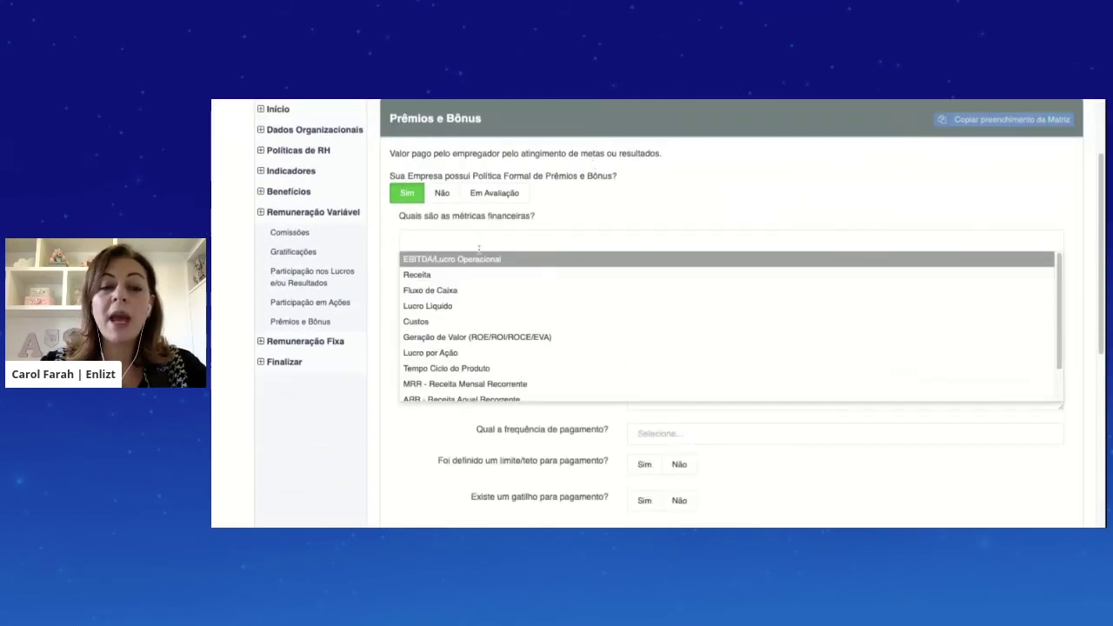
{"action": "left_click", "coordinate": [462, 274]}
{"action": "scroll", "coordinate": [452, 285], "scroll_direction": "down", "scroll_amount": 1}
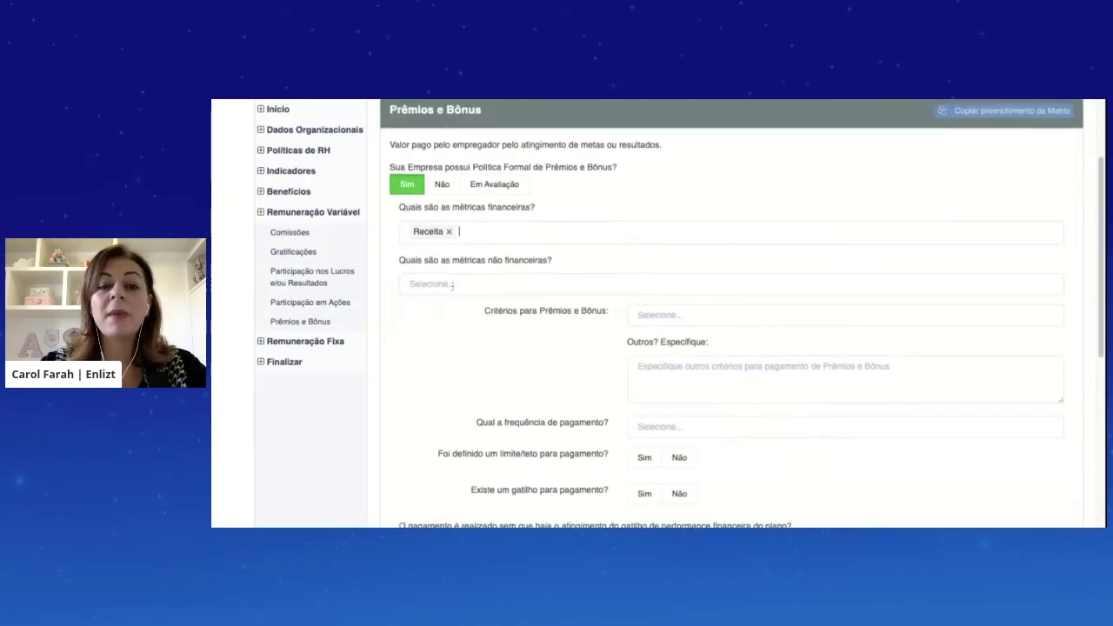
Select Satisfação do Cliente as the non-financial metric and look over the remaining Prêmios e Bônus questions.
{"action": "scroll", "coordinate": [469, 275], "scroll_direction": "down", "scroll_amount": 3}
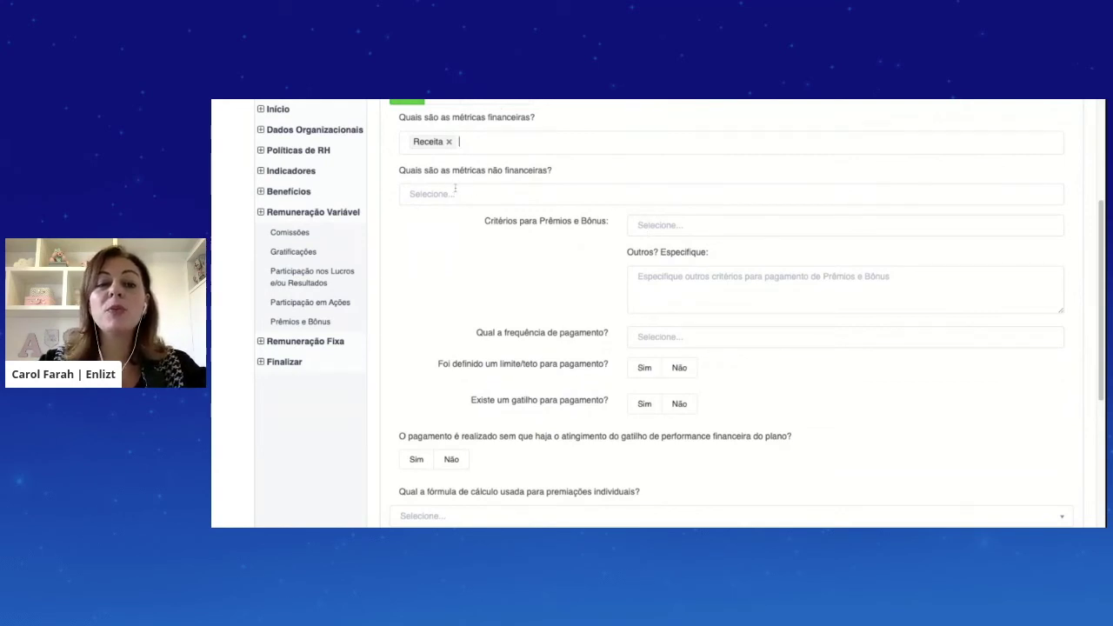
{"action": "left_click", "coordinate": [448, 190]}
{"action": "left_click", "coordinate": [441, 228]}
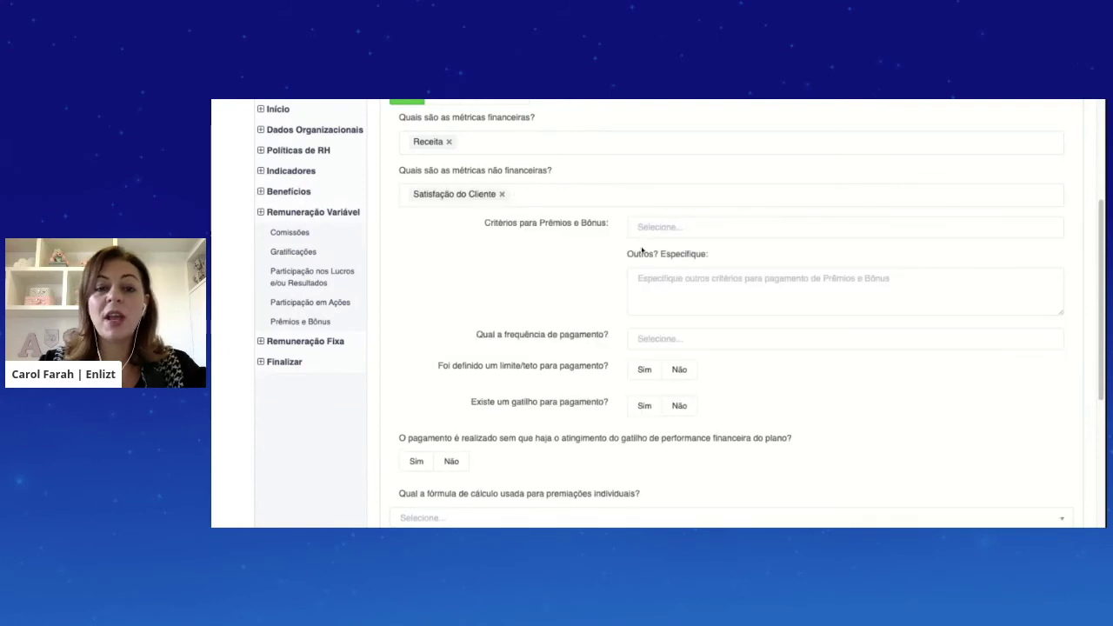
{"action": "scroll", "coordinate": [643, 254], "scroll_direction": "down", "scroll_amount": 2}
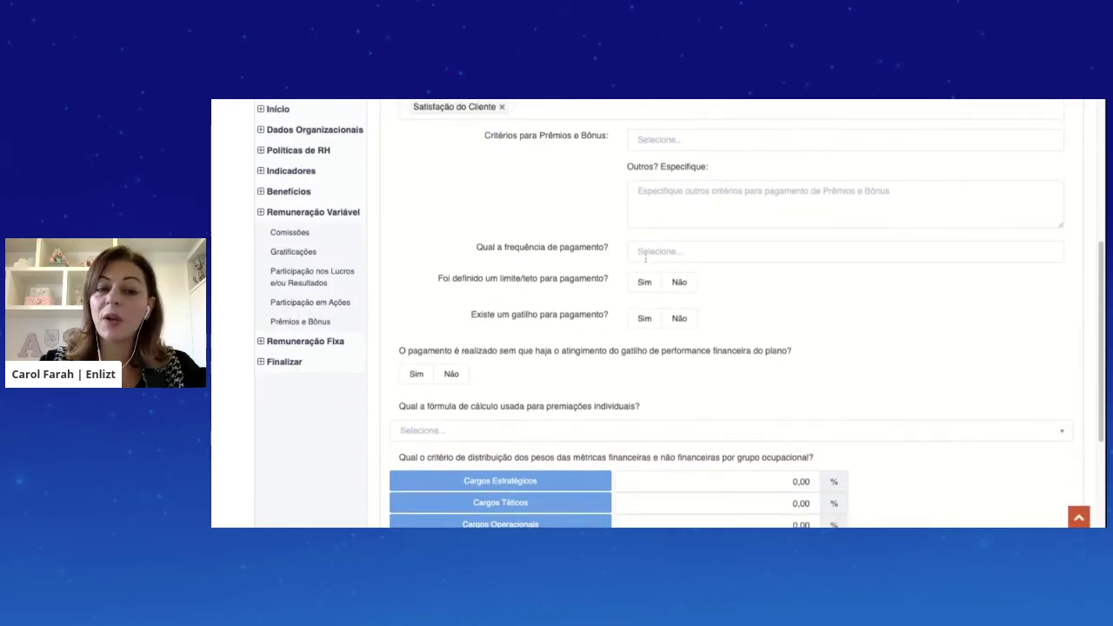
{"action": "scroll", "coordinate": [587, 307], "scroll_direction": "down", "scroll_amount": 3}
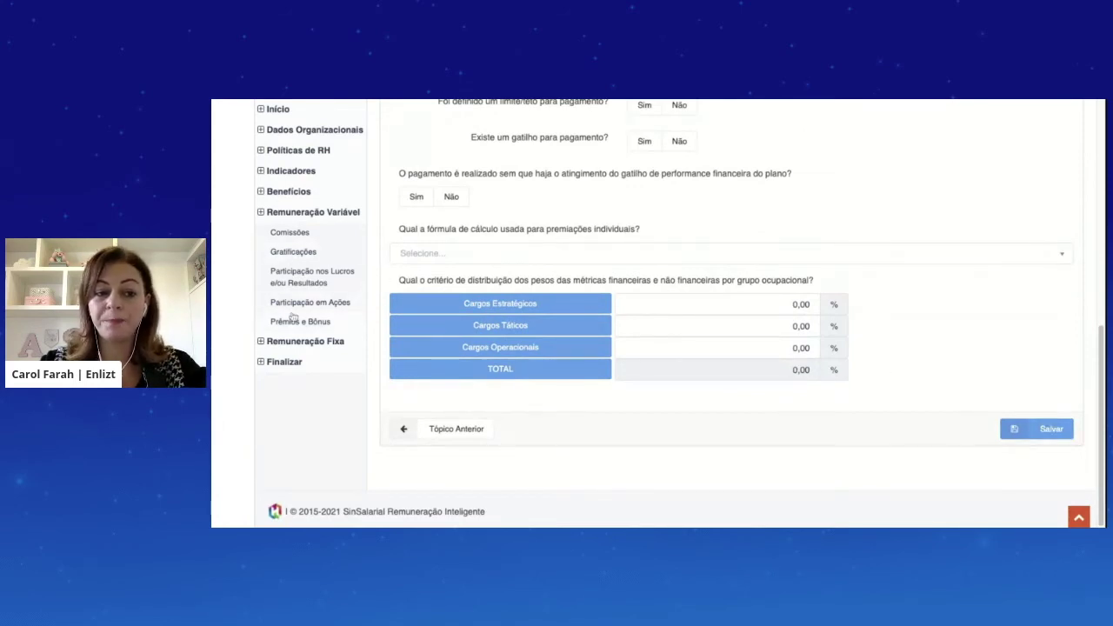
Open Preenchimento Manual under Remuneração Fixa and review the Cargos Pesquisados colour legend, salary reference month and job list.
{"action": "left_click", "coordinate": [268, 343]}
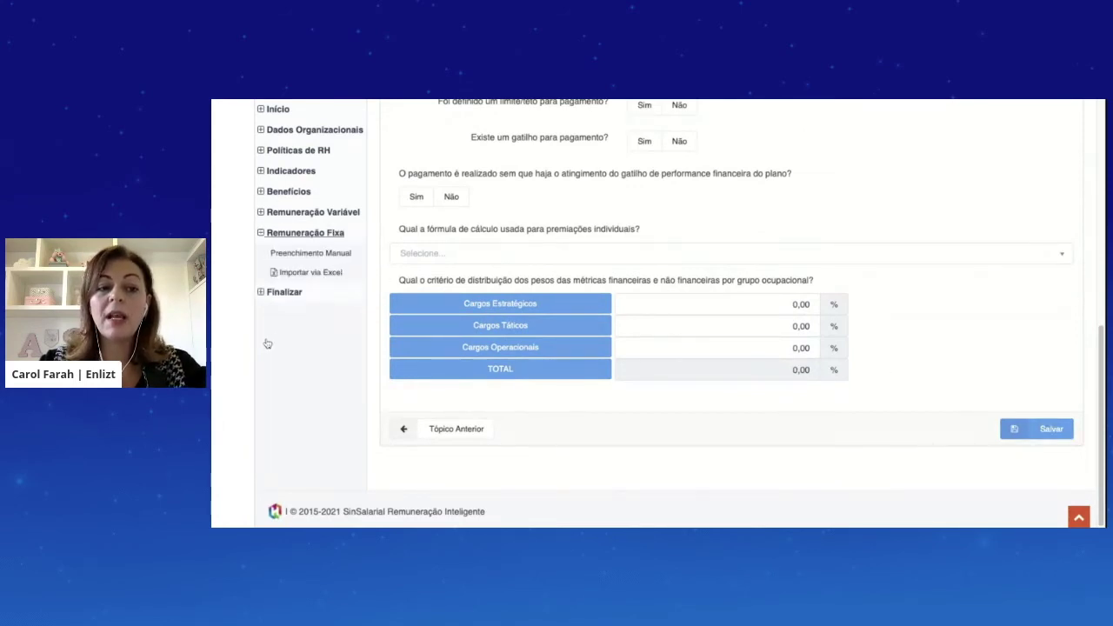
{"action": "left_click", "coordinate": [296, 254]}
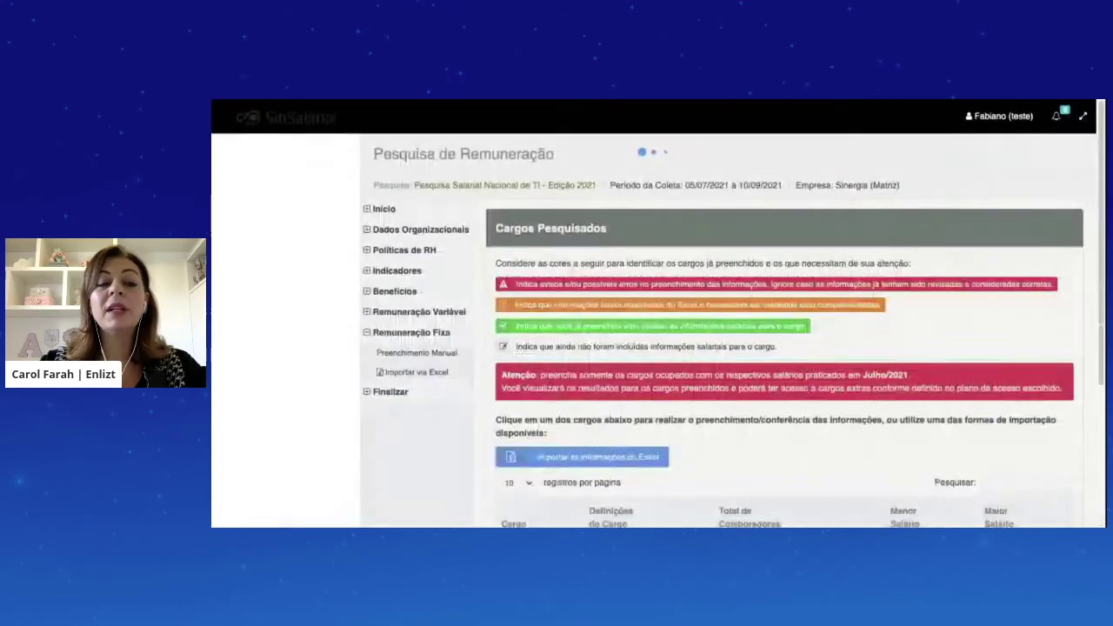
{"action": "scroll", "coordinate": [435, 208], "scroll_direction": "down", "scroll_amount": 3}
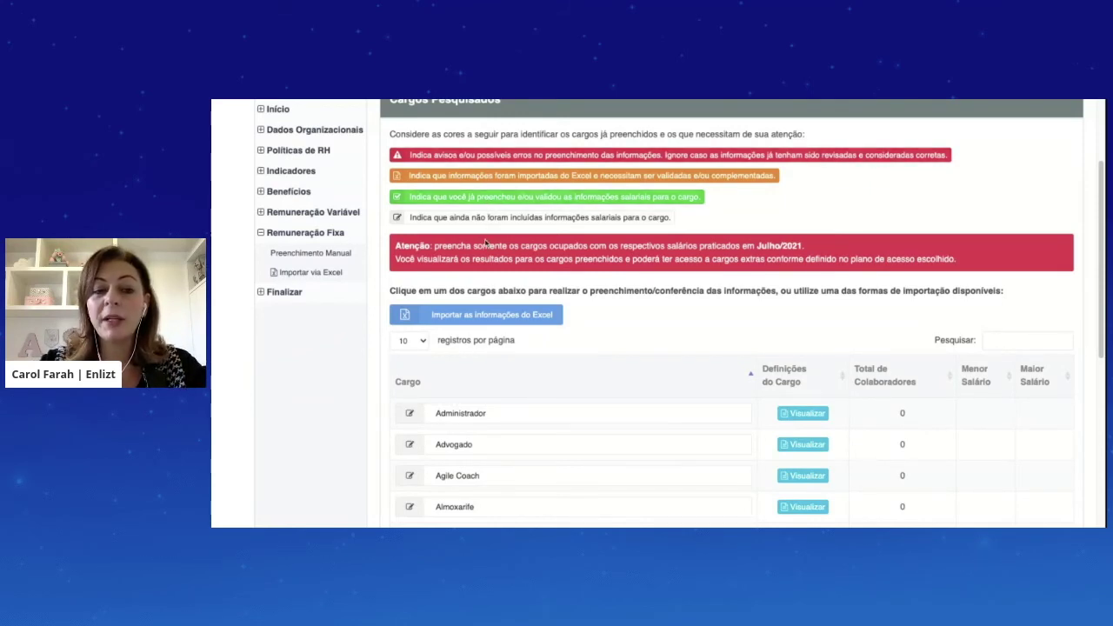
{"action": "scroll", "coordinate": [478, 248], "scroll_direction": "down", "scroll_amount": 2}
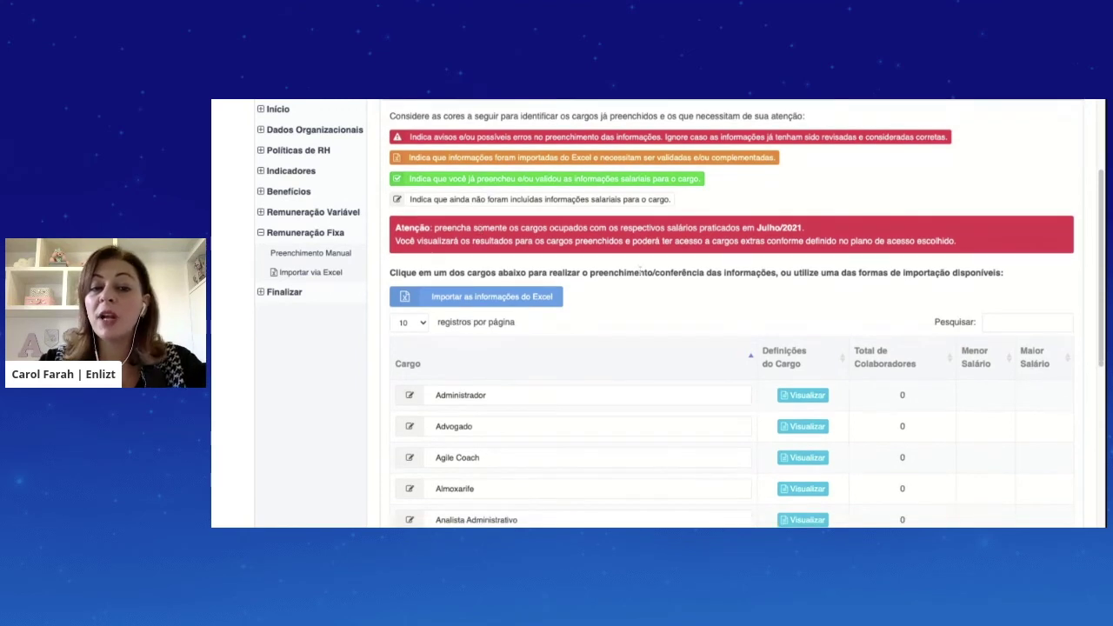
{"action": "left_click_drag", "start_coordinate": [711, 220], "coordinate": [756, 221]}
{"action": "scroll", "coordinate": [642, 246], "scroll_direction": "down", "scroll_amount": 1}
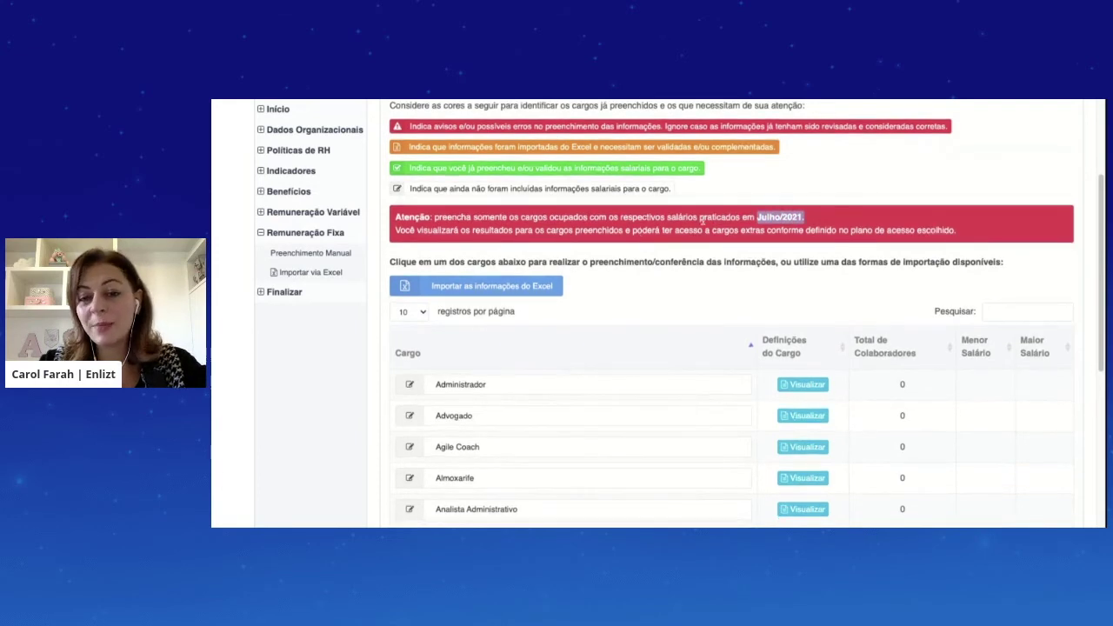
{"action": "scroll", "coordinate": [659, 204], "scroll_direction": "down", "scroll_amount": 2}
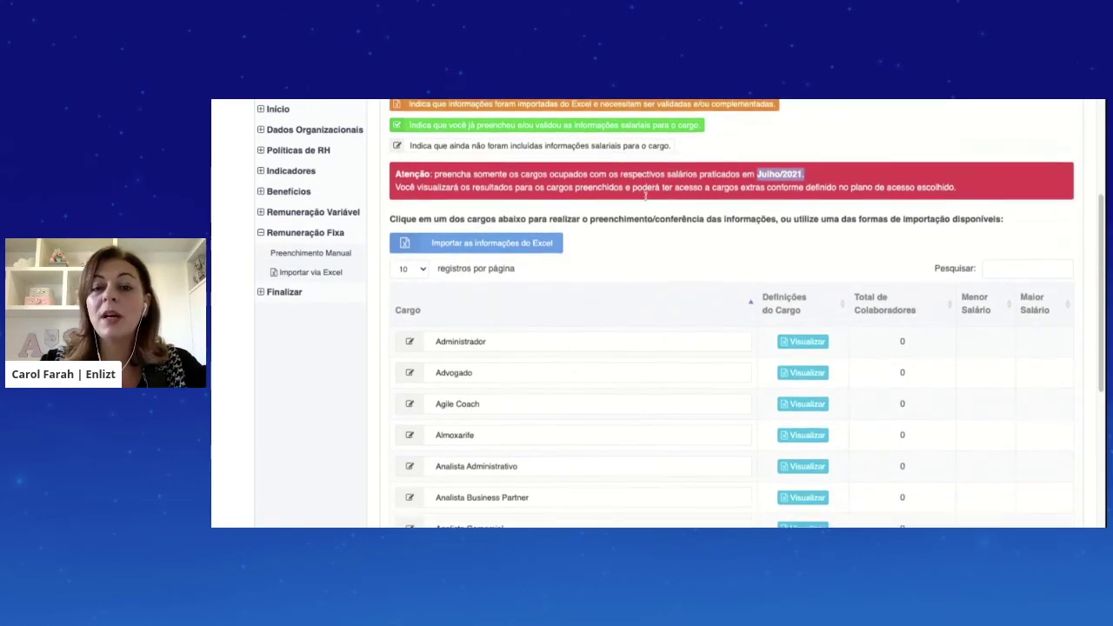
{"action": "scroll", "coordinate": [646, 206], "scroll_direction": "down", "scroll_amount": 3}
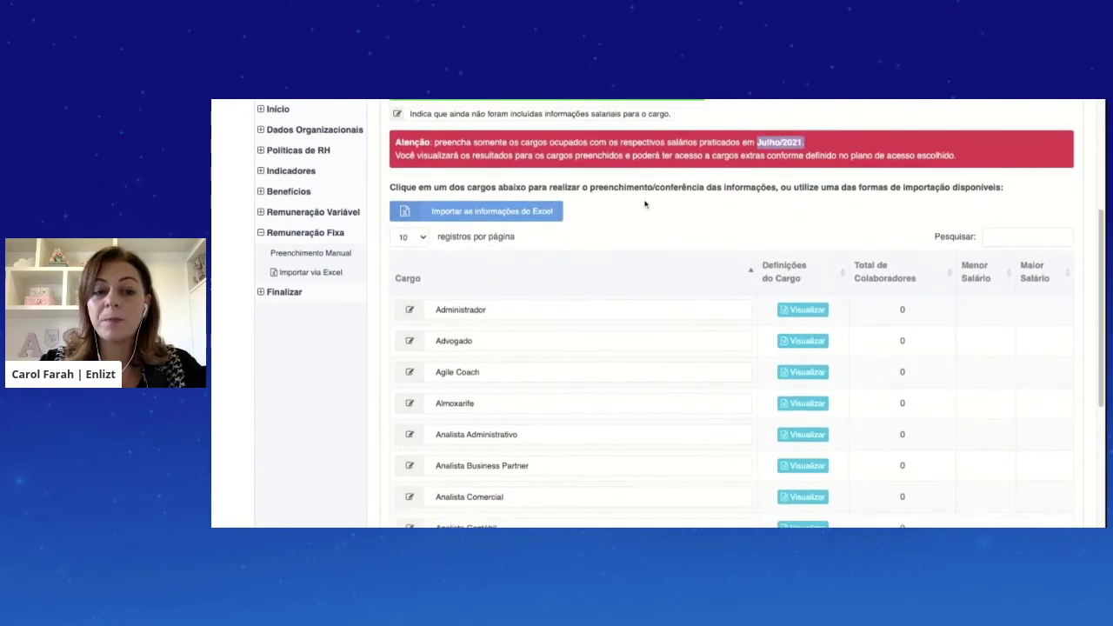
Search the job list for rh, open Analista de Recursos Humanos and review its mission and similar job titles.
{"action": "left_click", "coordinate": [989, 152]}
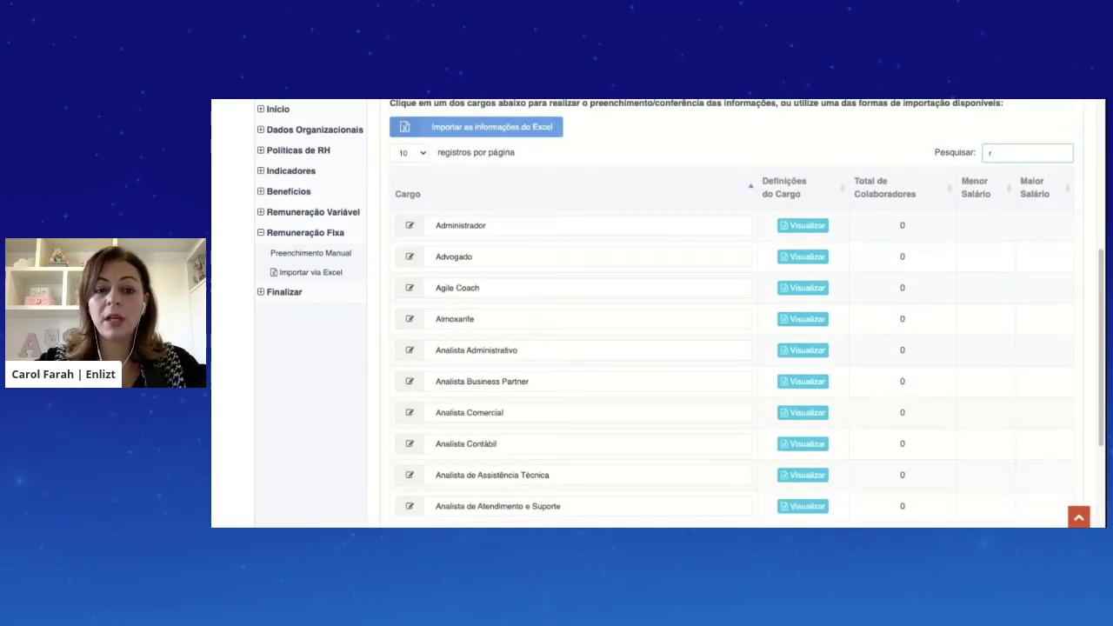
{"action": "type", "text": "rh"}
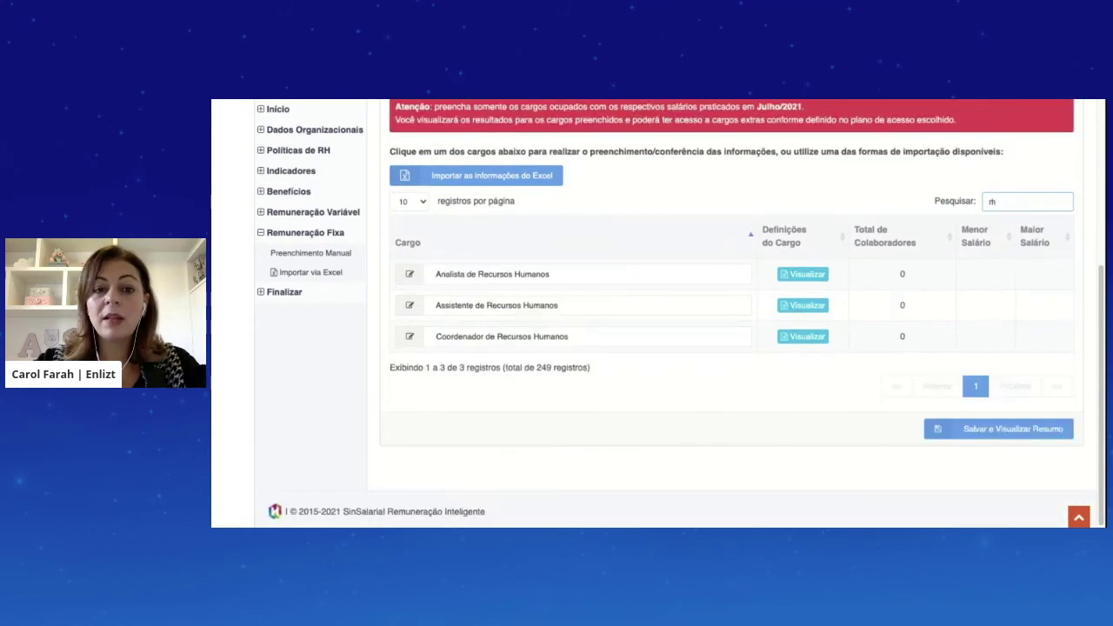
{"action": "left_click", "coordinate": [515, 275]}
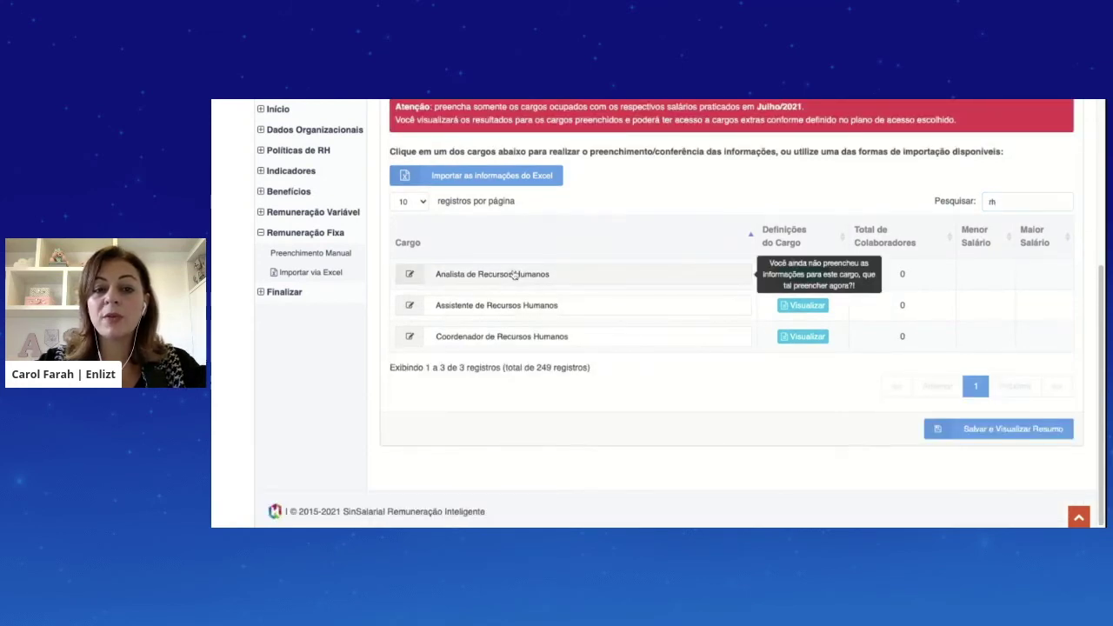
{"action": "scroll", "coordinate": [520, 237], "scroll_direction": "down", "scroll_amount": 1}
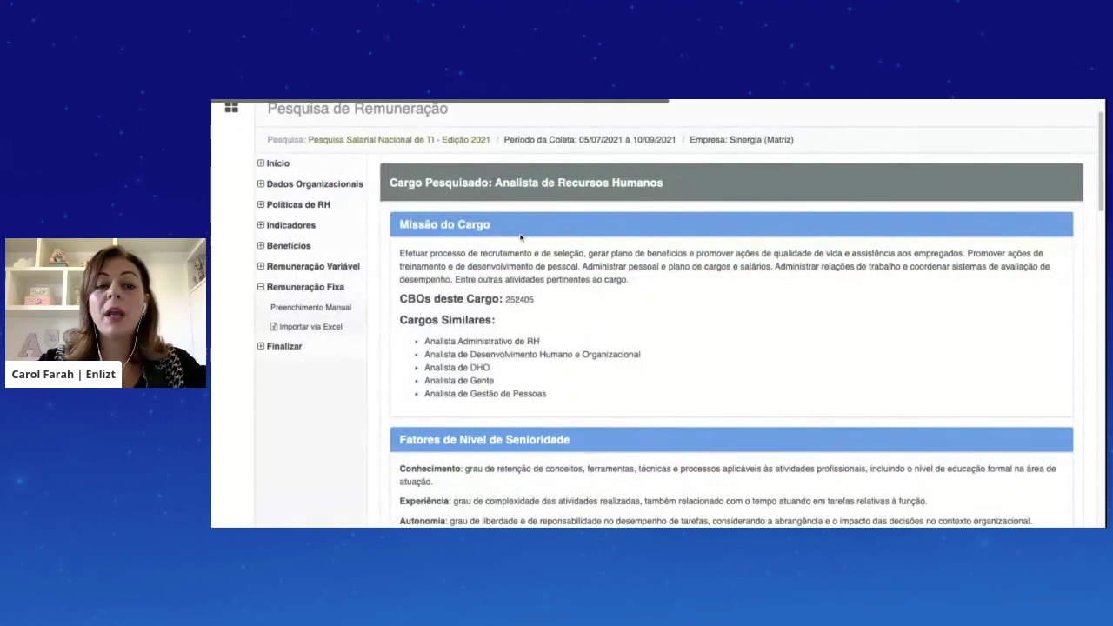
{"action": "double_click", "coordinate": [432, 249]}
{"action": "scroll", "coordinate": [445, 255], "scroll_direction": "down", "scroll_amount": 1}
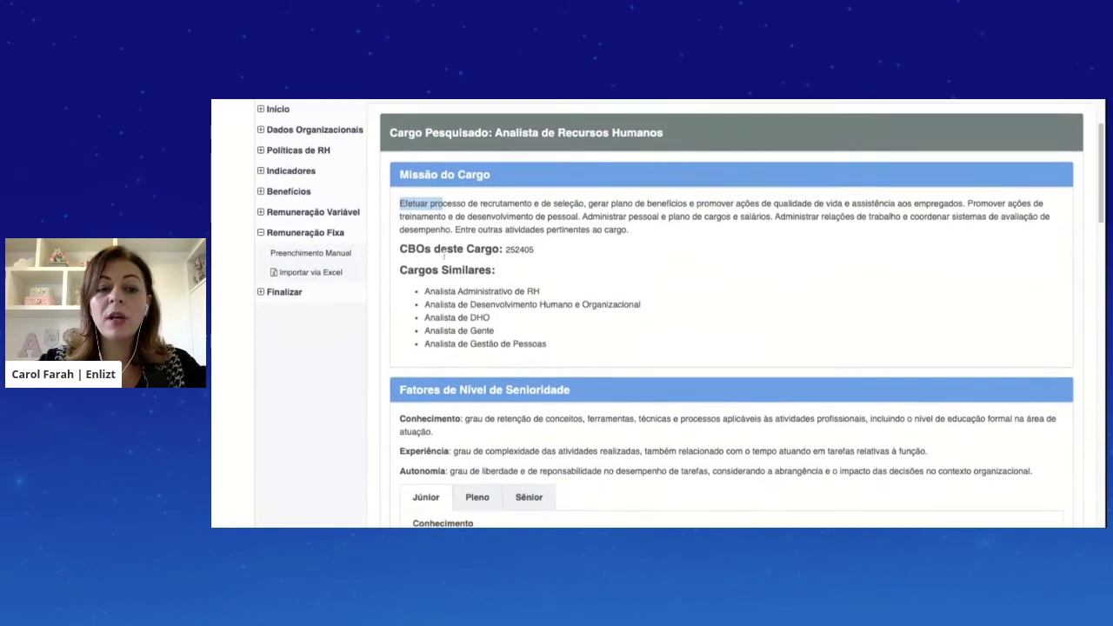
{"action": "scroll", "coordinate": [444, 254], "scroll_direction": "down", "scroll_amount": 1}
{"action": "left_click_drag", "start_coordinate": [425, 228], "coordinate": [468, 251]}
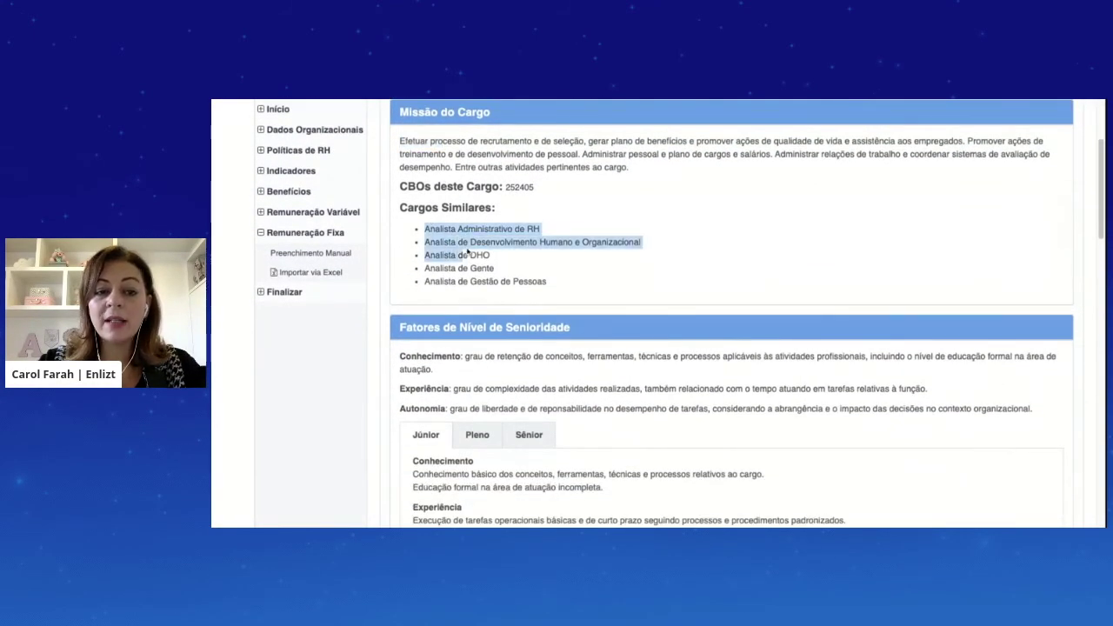
Enter Analista de DHO as the job name and 11 as the job code used in the company.
{"action": "scroll", "coordinate": [468, 251], "scroll_direction": "down", "scroll_amount": 4}
{"action": "scroll", "coordinate": [469, 257], "scroll_direction": "down", "scroll_amount": 4}
{"action": "left_click", "coordinate": [815, 231]}
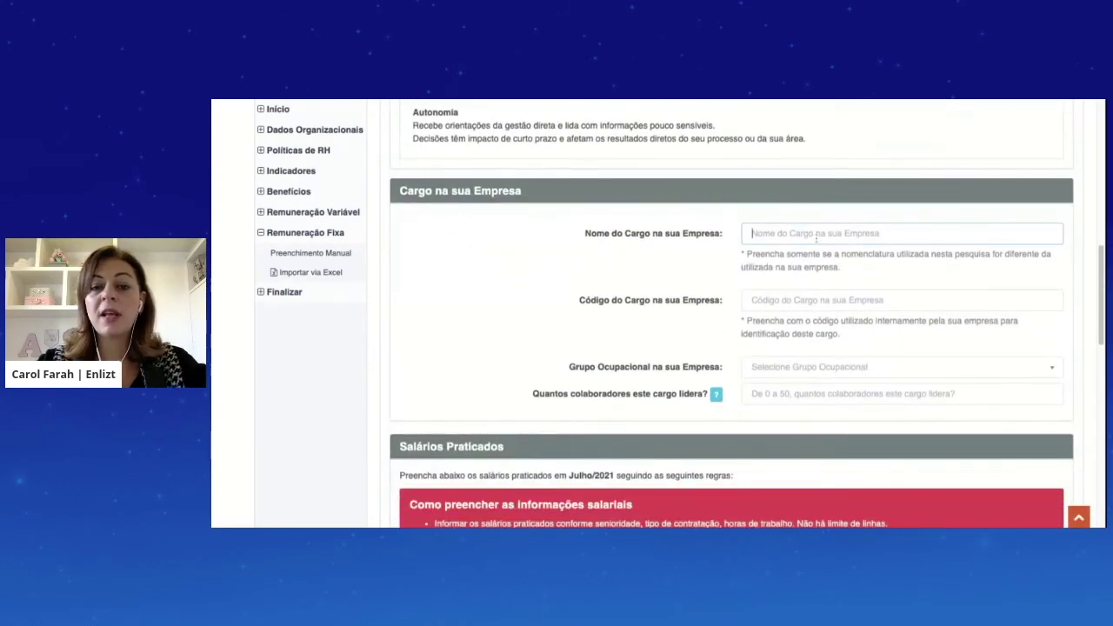
{"action": "type", "text": "Analista de DHO"}
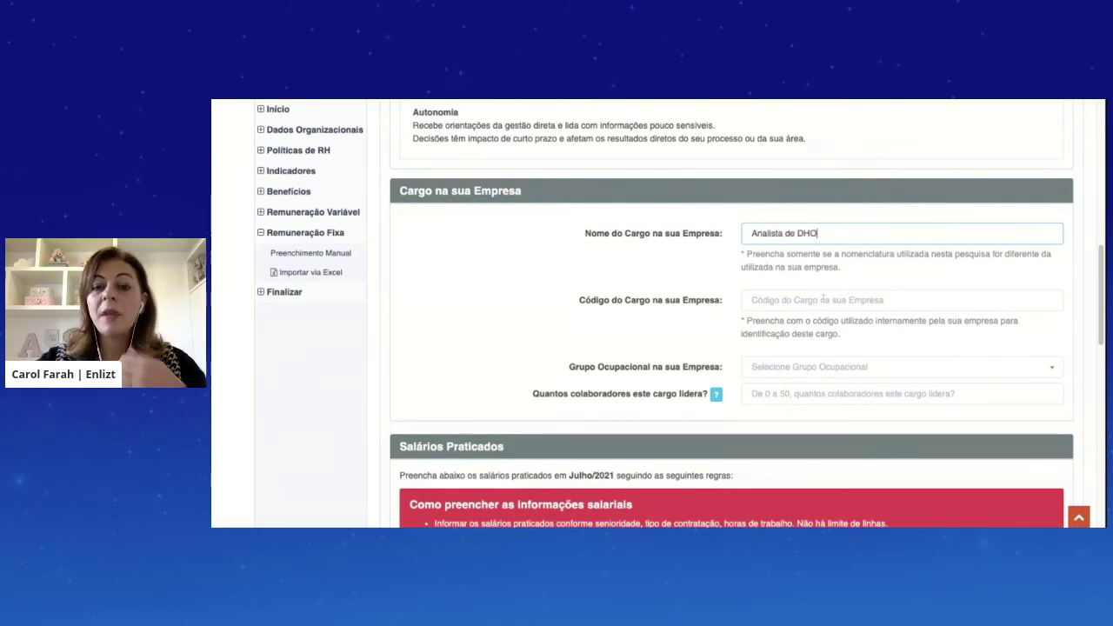
{"action": "left_click", "coordinate": [821, 299]}
{"action": "type", "text": "11"}
{"action": "left_click", "coordinate": [695, 334]}
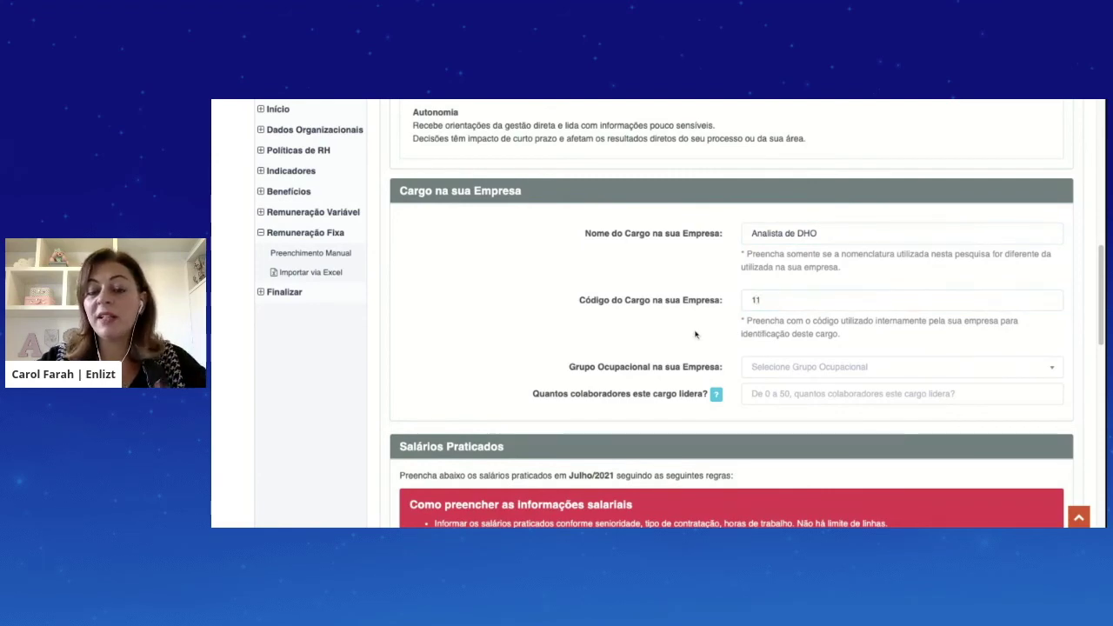
Set the job's Grupo Ocupacional to Cargos Táticos and the number of employees it leads to 0.
{"action": "scroll", "coordinate": [694, 333], "scroll_direction": "down", "scroll_amount": 1}
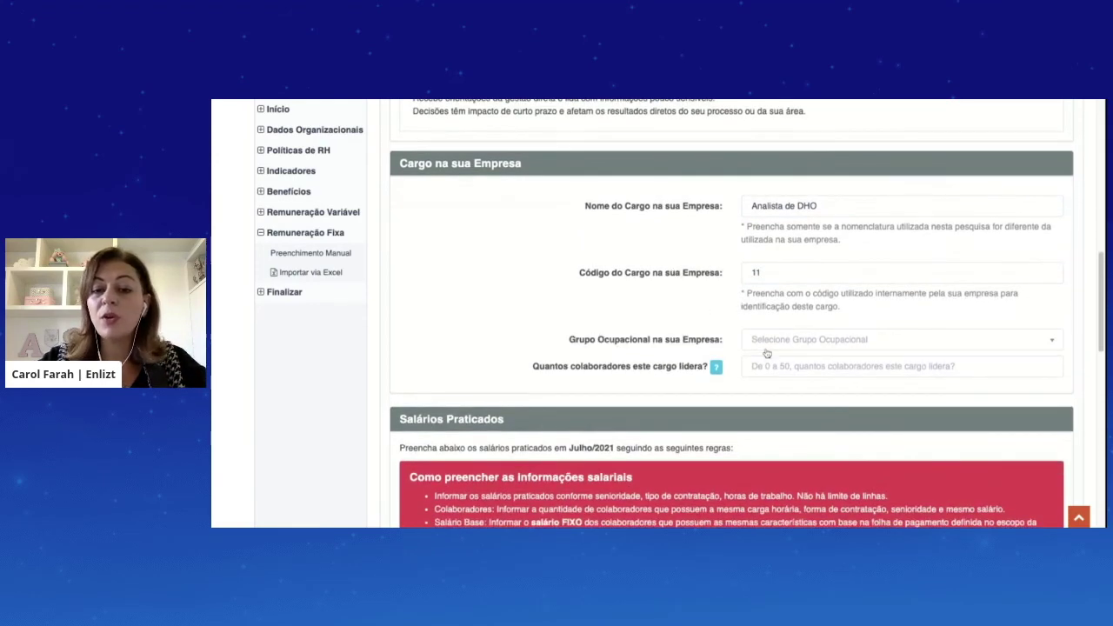
{"action": "left_click", "coordinate": [766, 349]}
{"action": "left_click", "coordinate": [787, 392]}
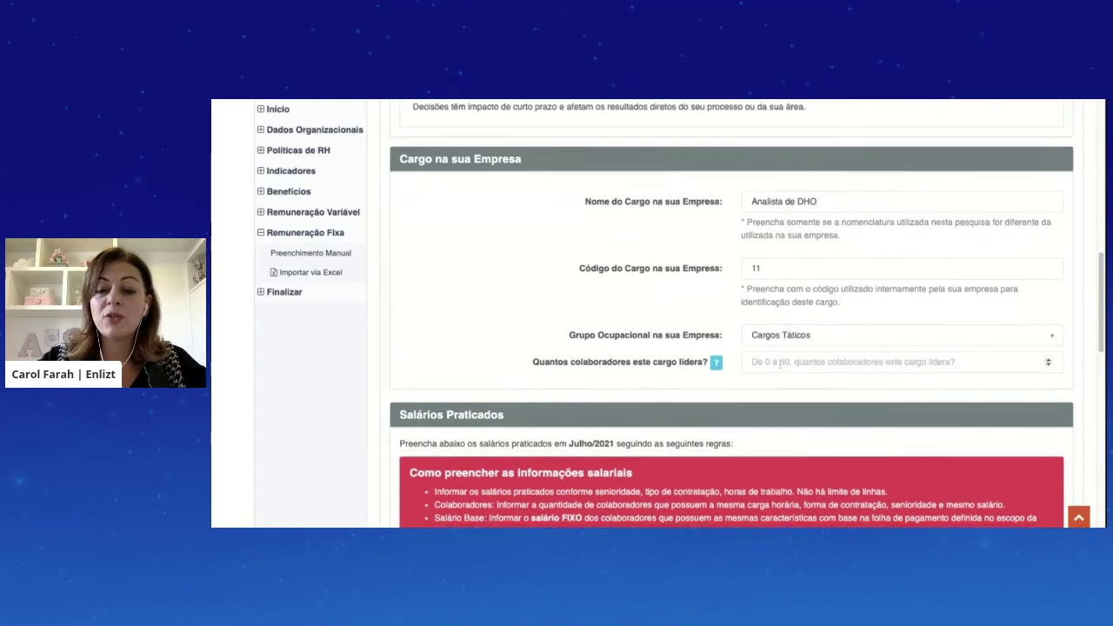
{"action": "scroll", "coordinate": [780, 356], "scroll_direction": "down", "scroll_amount": 1}
{"action": "left_click", "coordinate": [780, 353]}
{"action": "type", "text": "0"}
{"action": "left_click", "coordinate": [669, 380]}
Set the first Salários Praticados line to 2 employees with a Carga Horária of 220h/mês.
{"action": "scroll", "coordinate": [668, 376], "scroll_direction": "down", "scroll_amount": 2}
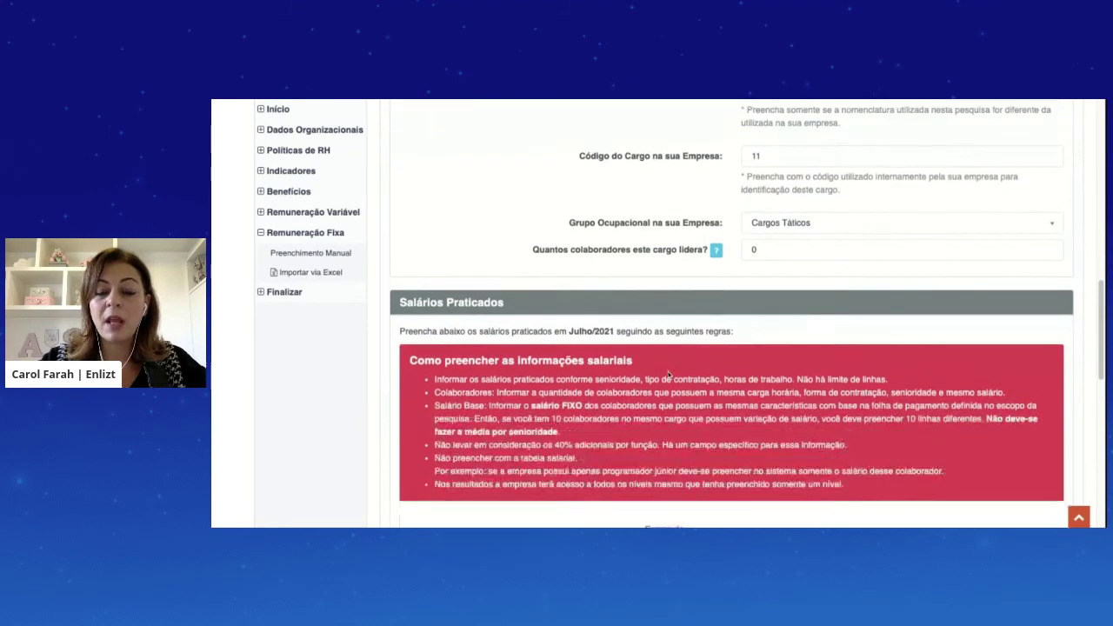
{"action": "scroll", "coordinate": [668, 376], "scroll_direction": "down", "scroll_amount": 3}
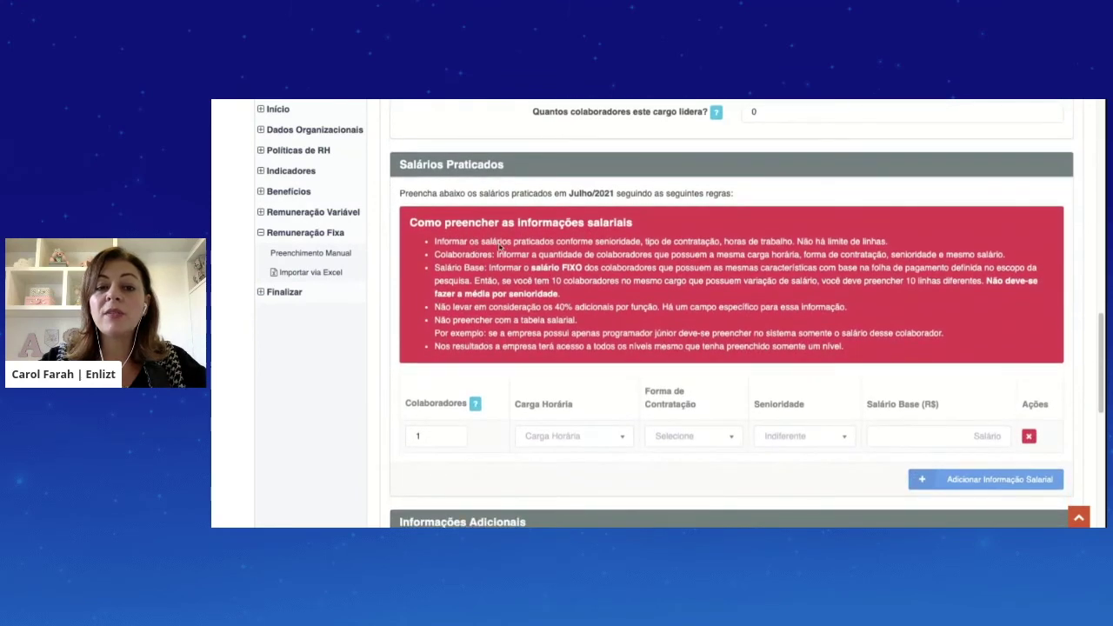
{"action": "scroll", "coordinate": [748, 243], "scroll_direction": "down", "scroll_amount": 1}
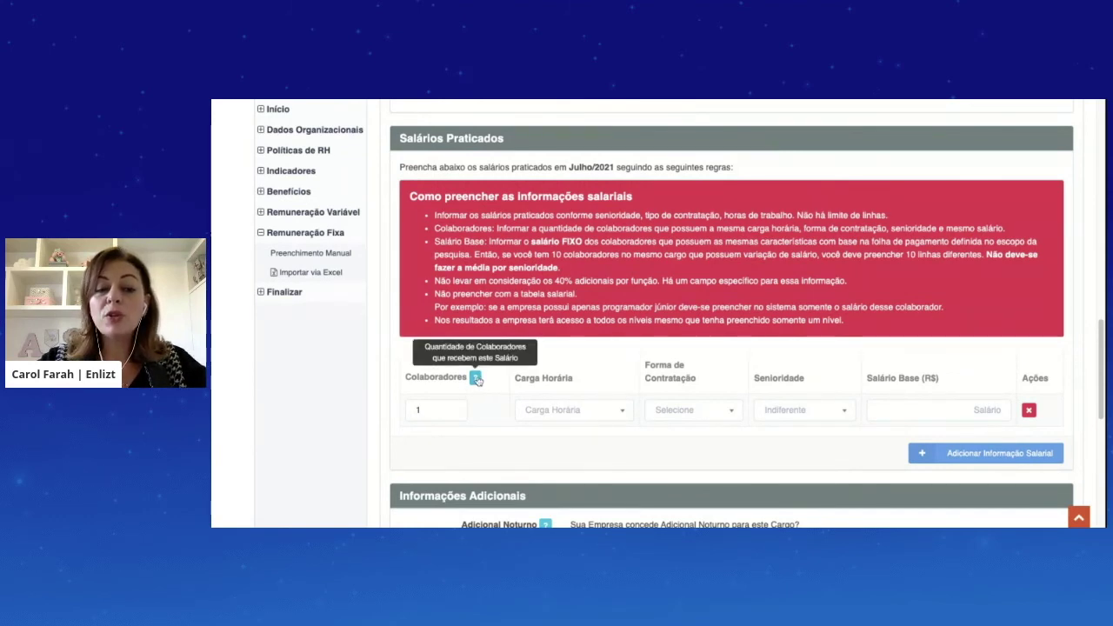
{"action": "left_click", "coordinate": [421, 408]}
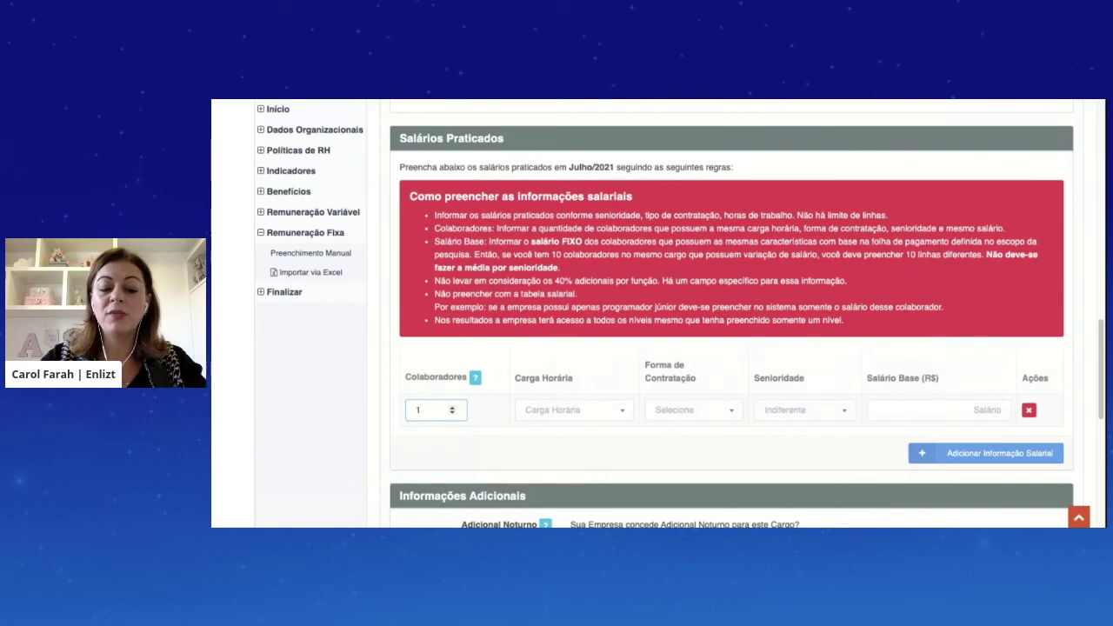
{"action": "type", "text": "2"}
{"action": "left_click", "coordinate": [534, 408]}
{"action": "scroll", "coordinate": [540, 421], "scroll_direction": "down", "scroll_amount": 5}
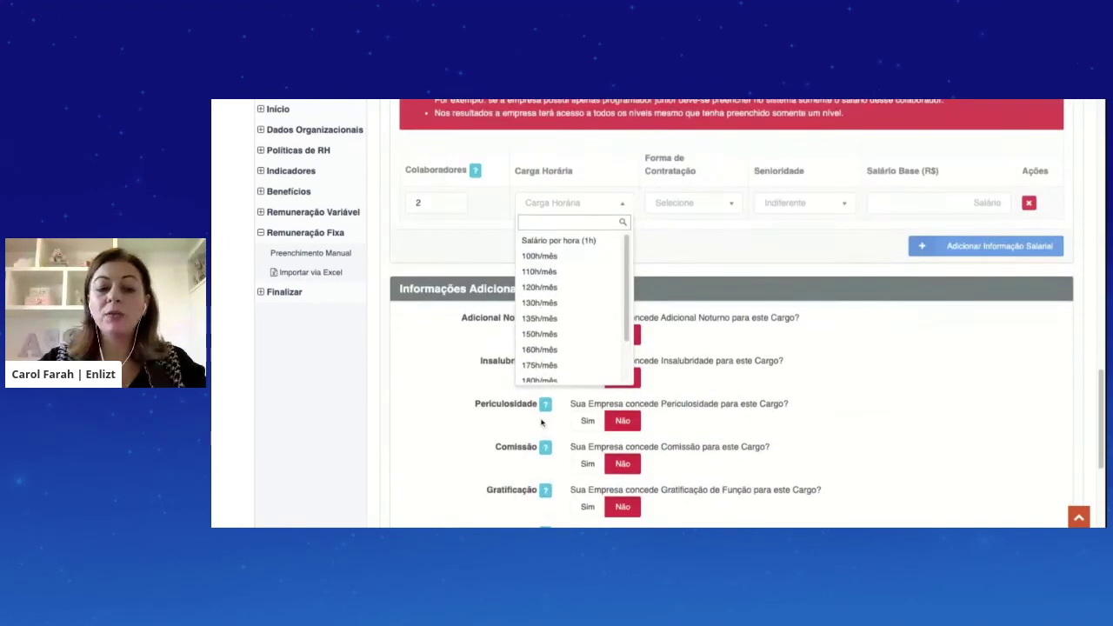
{"action": "scroll", "coordinate": [546, 337], "scroll_direction": "down", "scroll_amount": 3}
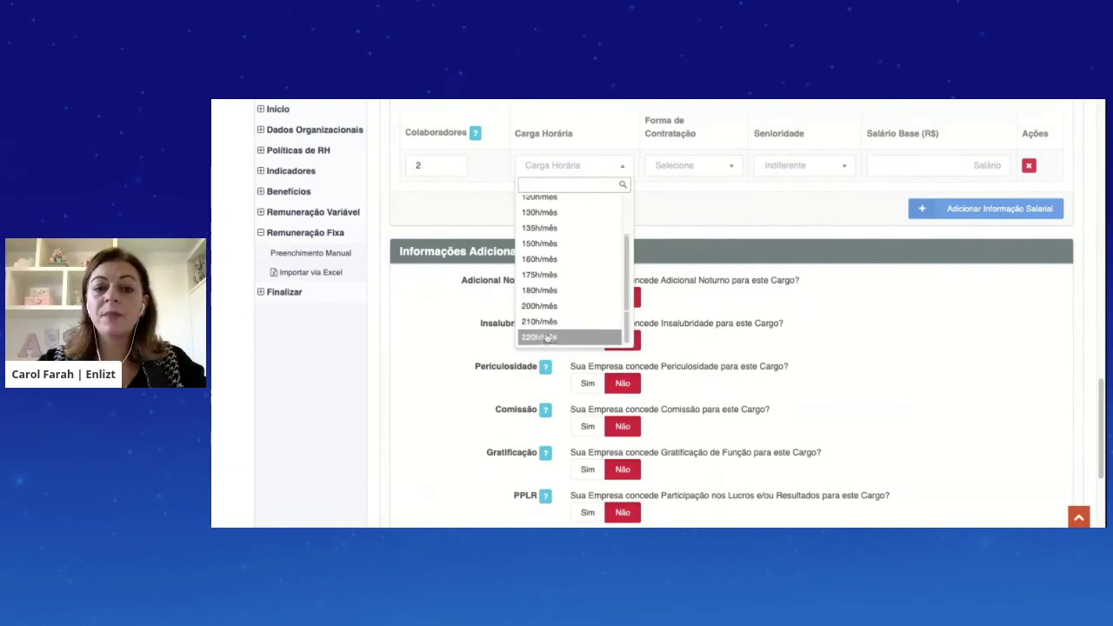
{"action": "left_click", "coordinate": [546, 338]}
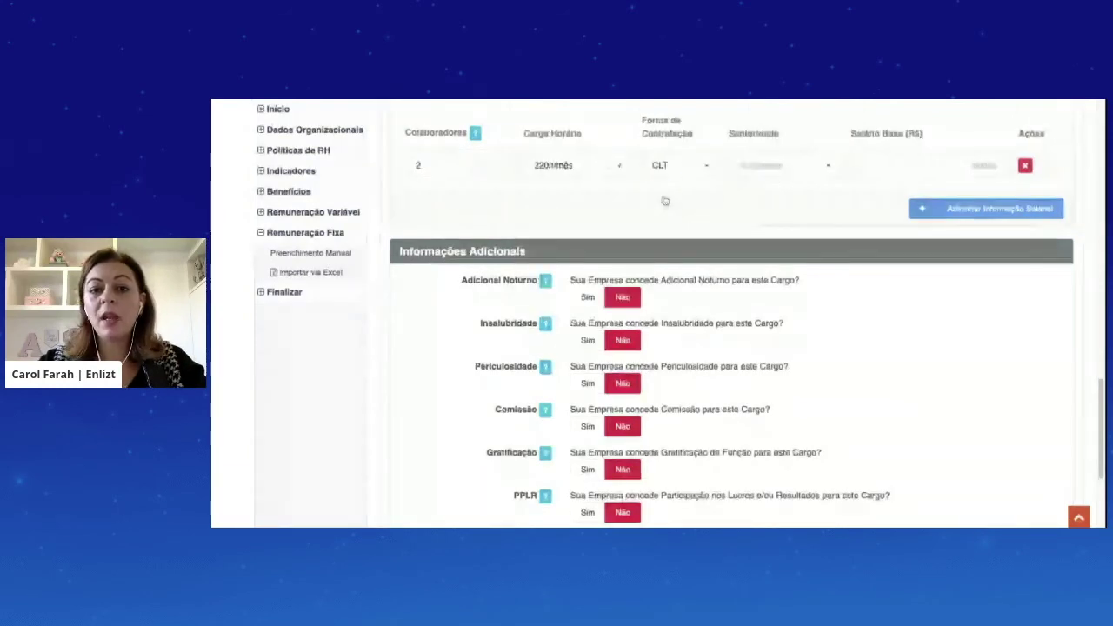
Complete the first salary line with CLT as Forma de Contratação, Júnior as Senioridade and a Salário Base of R$ 2.000.
{"action": "left_click", "coordinate": [787, 166]}
{"action": "left_click", "coordinate": [787, 203]}
{"action": "left_click", "coordinate": [885, 164]}
{"action": "type", "text": "2000"}
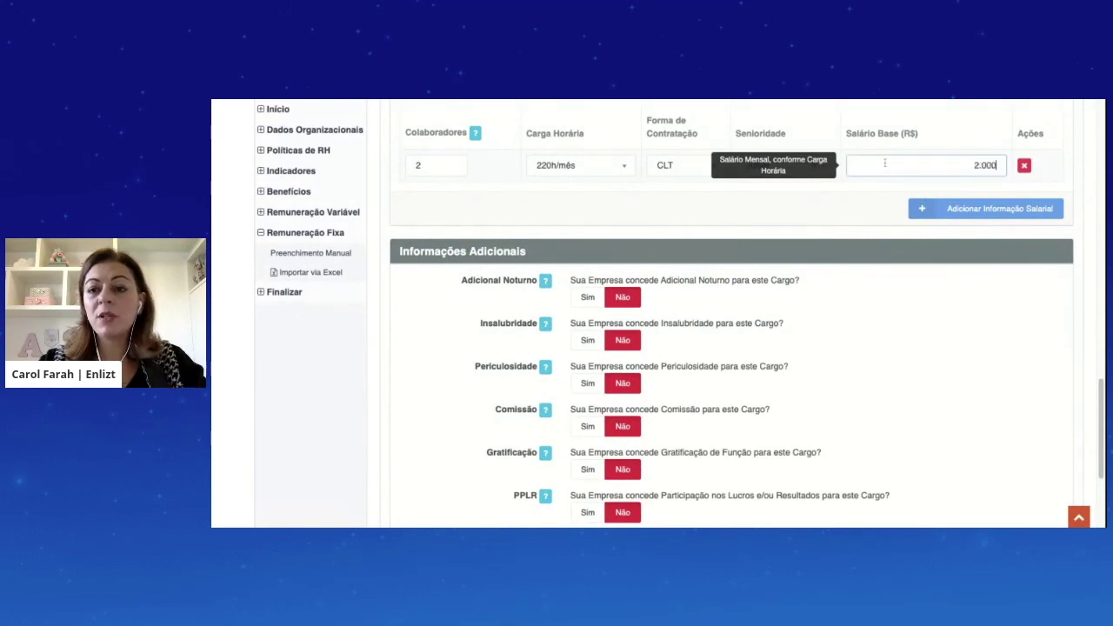
Add a second salary line for 1 employee with 220h/mês, CLT, Sênior and a Salário Base of R$ 5.000.
{"action": "left_click", "coordinate": [992, 213]}
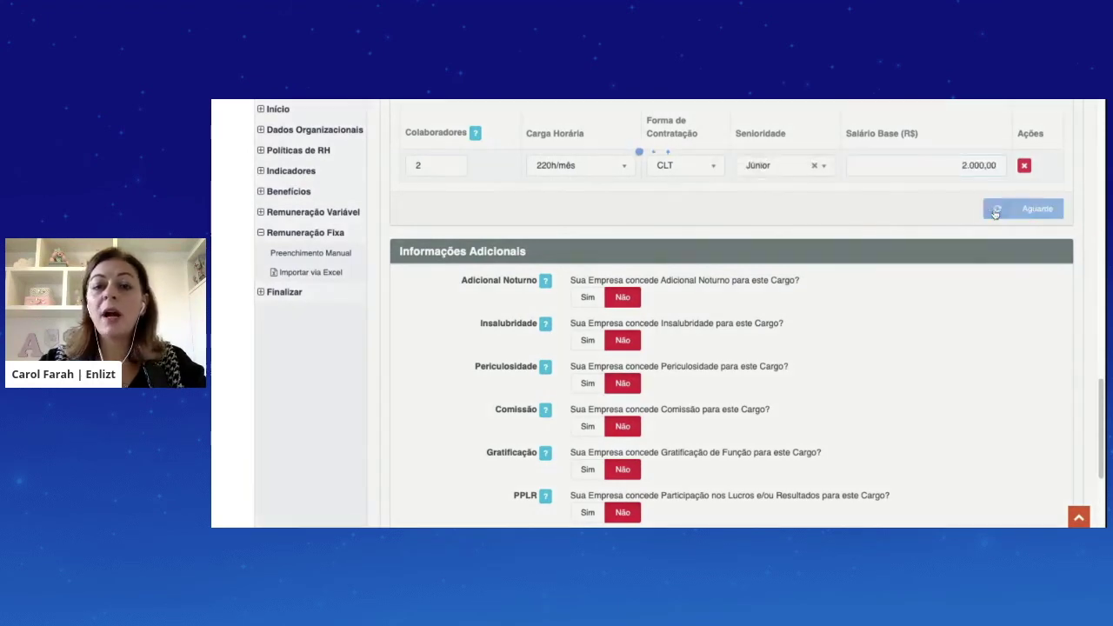
{"action": "left_click", "coordinate": [557, 198]}
{"action": "scroll", "coordinate": [571, 301], "scroll_direction": "down", "scroll_amount": 3}
{"action": "left_click", "coordinate": [578, 348]}
{"action": "left_click", "coordinate": [695, 205]}
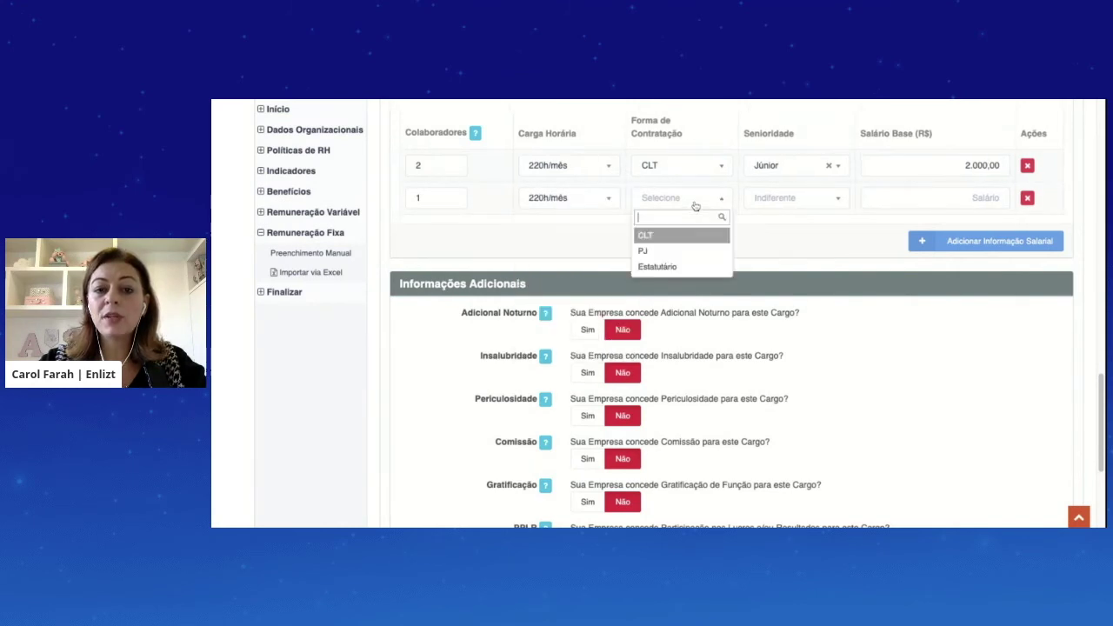
{"action": "left_click", "coordinate": [686, 235]}
{"action": "left_click", "coordinate": [779, 207]}
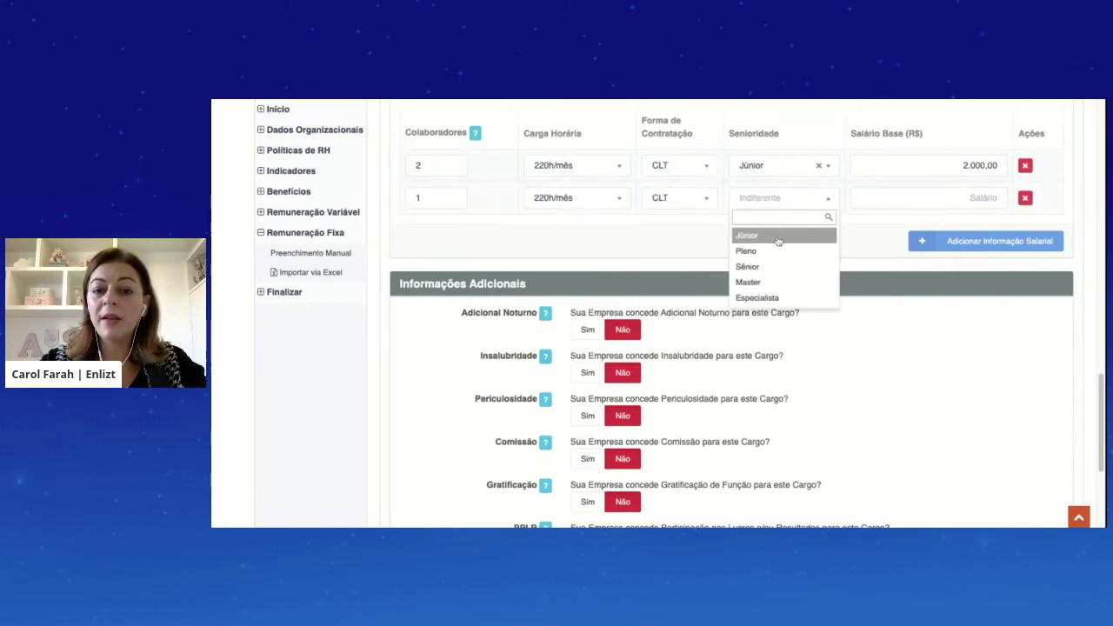
{"action": "left_click", "coordinate": [778, 266]}
{"action": "left_click", "coordinate": [953, 199]}
{"action": "type", "text": "5000"}
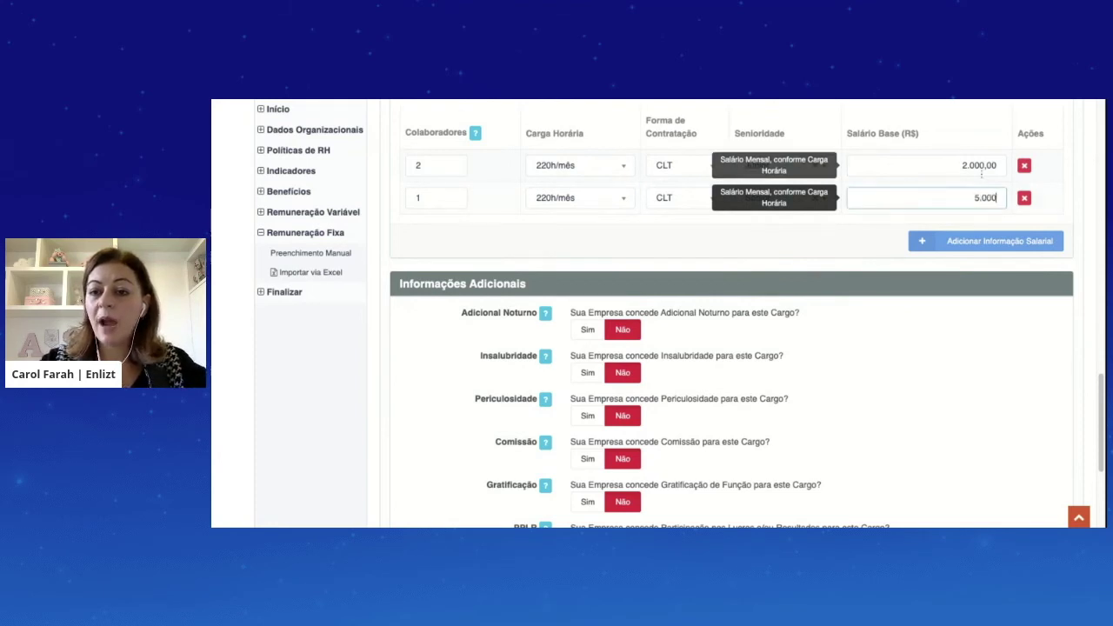
{"action": "left_click", "coordinate": [859, 237]}
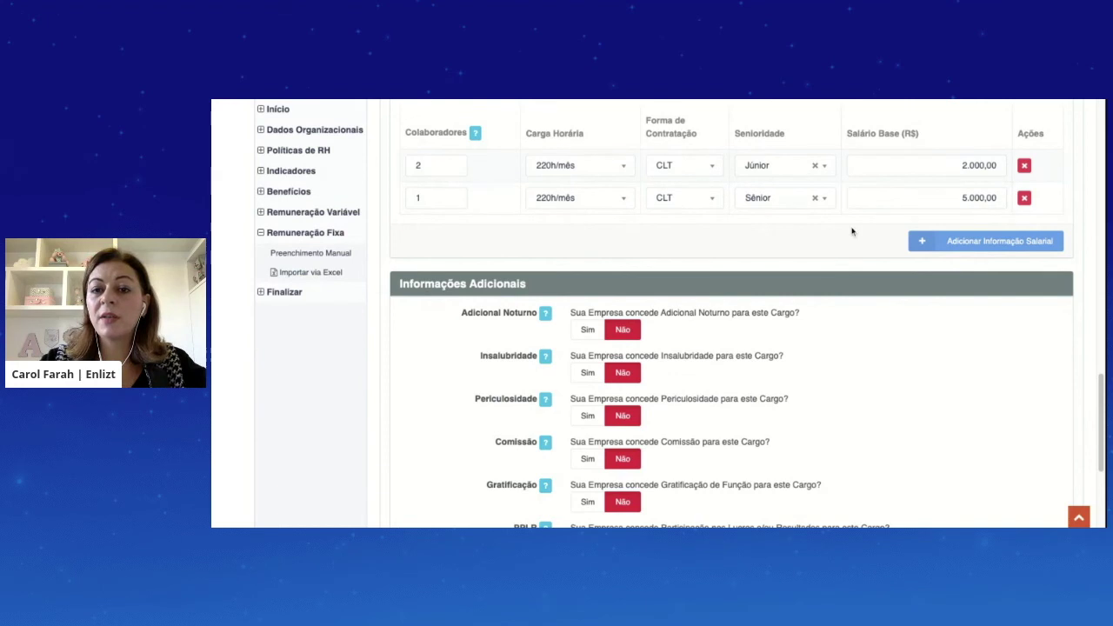
Under Informações Adicionais, answer Sim for Prêmios e Bônus and set its Frequência to Trimestral.
{"action": "scroll", "coordinate": [805, 229], "scroll_direction": "down", "scroll_amount": 1}
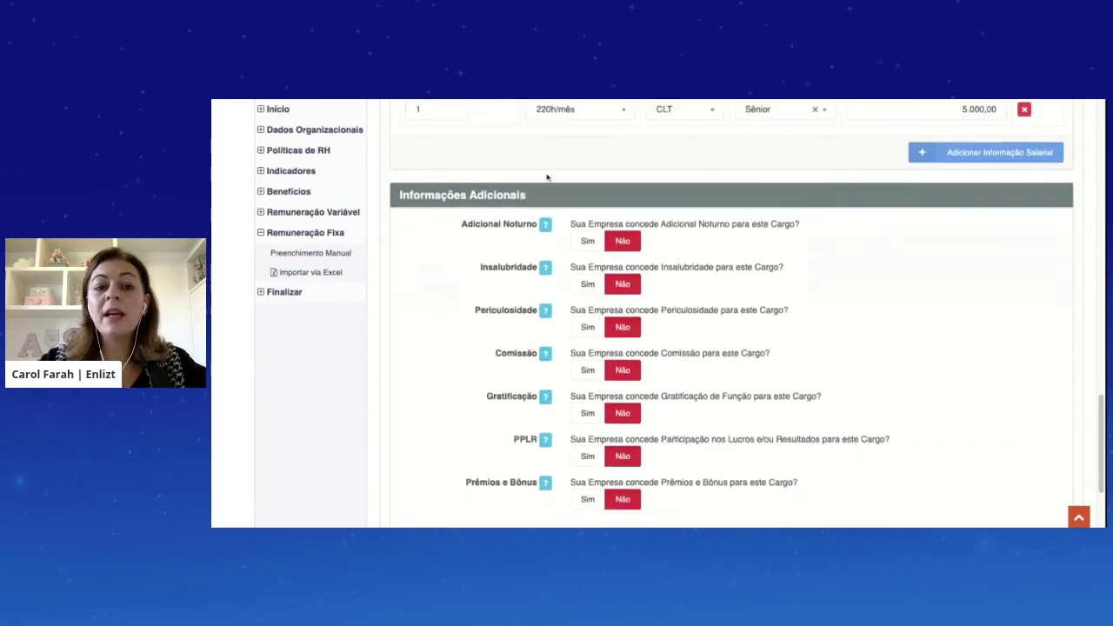
{"action": "scroll", "coordinate": [547, 177], "scroll_direction": "down", "scroll_amount": 1}
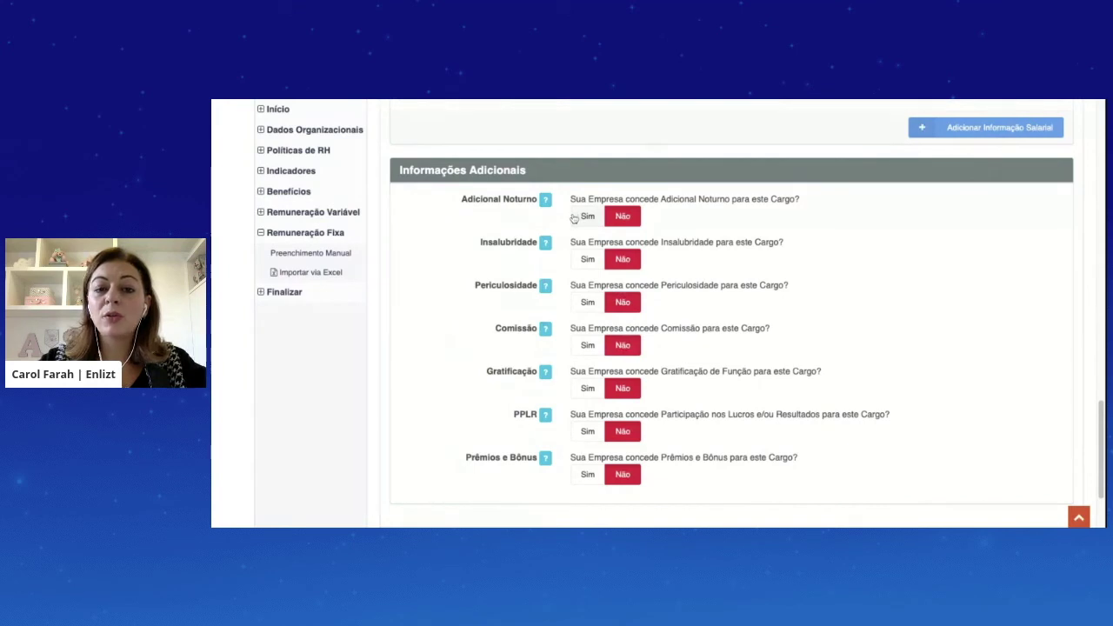
{"action": "scroll", "coordinate": [576, 254], "scroll_direction": "down", "scroll_amount": 2}
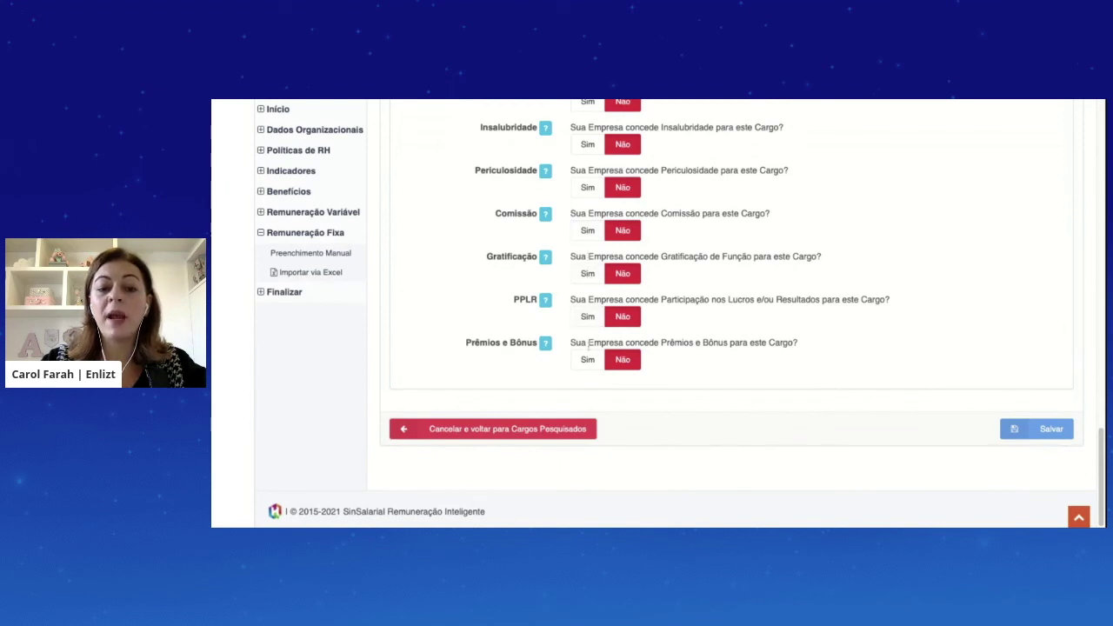
{"action": "left_click", "coordinate": [588, 360]}
{"action": "scroll", "coordinate": [574, 212], "scroll_direction": "down", "scroll_amount": 2}
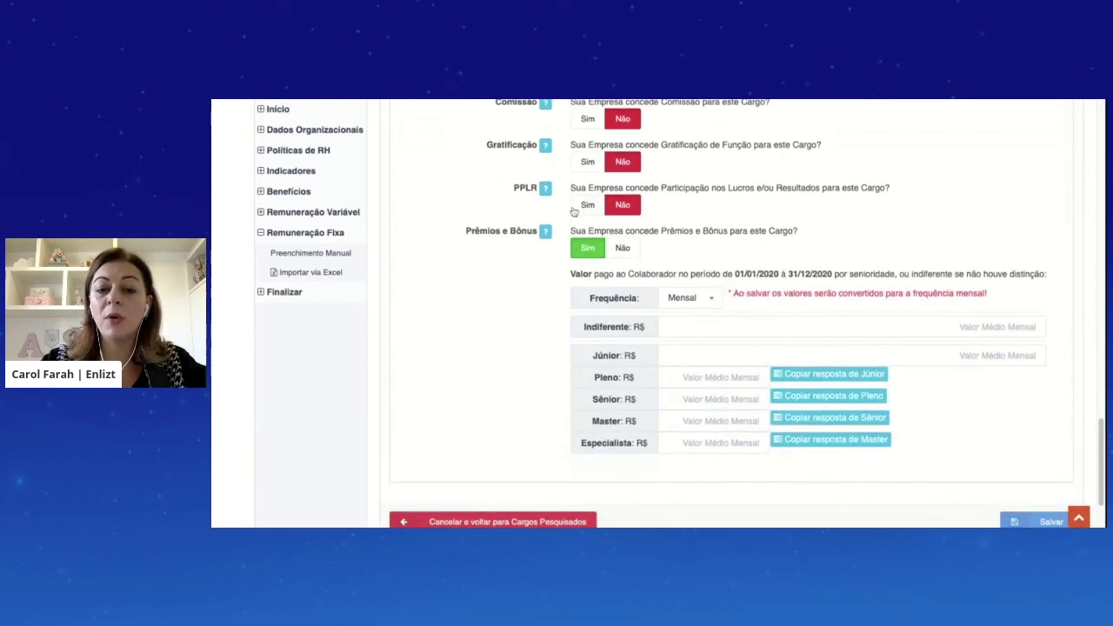
{"action": "left_click", "coordinate": [708, 300]}
{"action": "left_click", "coordinate": [694, 366]}
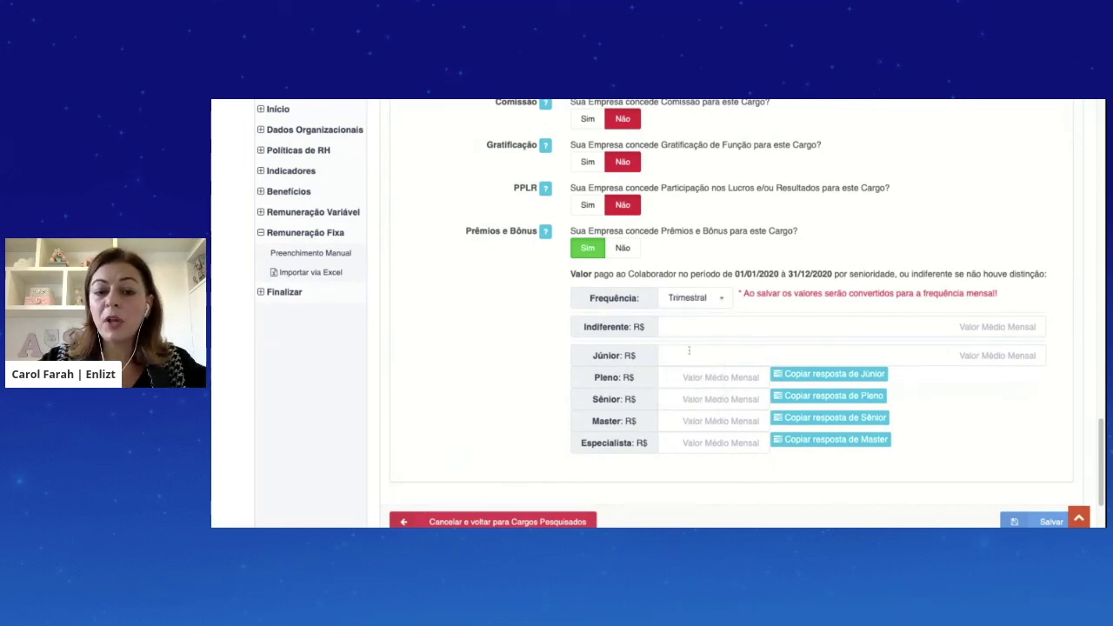
Enter a Prêmios e Bônus value of R$ 300 for both Júnior and Sênior.
{"action": "left_click", "coordinate": [690, 361]}
{"action": "type", "text": "300"}
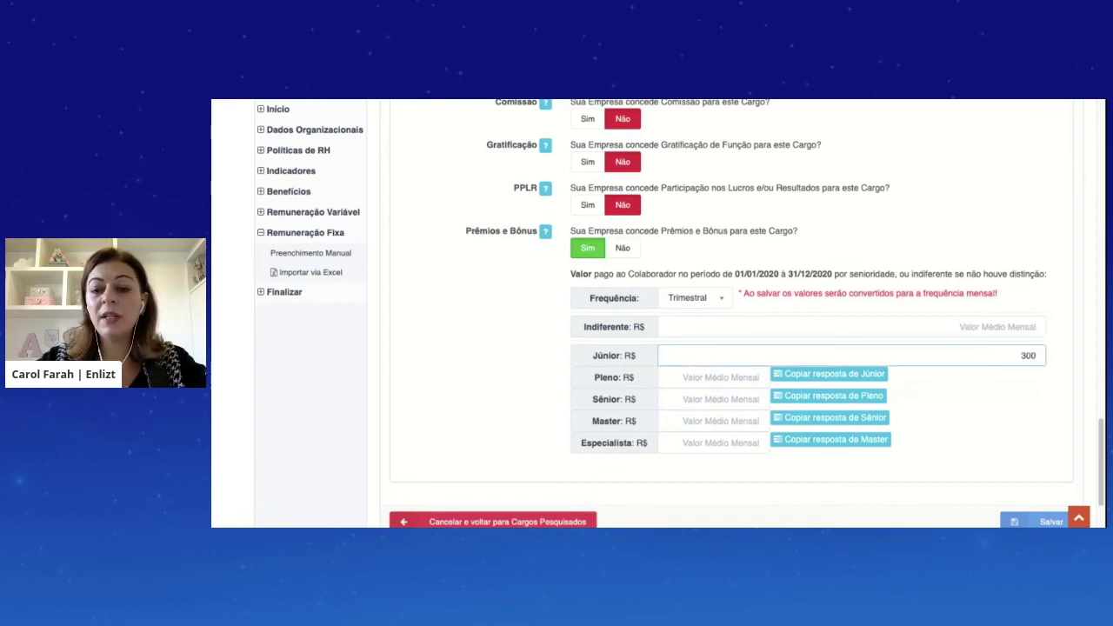
{"action": "key", "text": "Tab"}
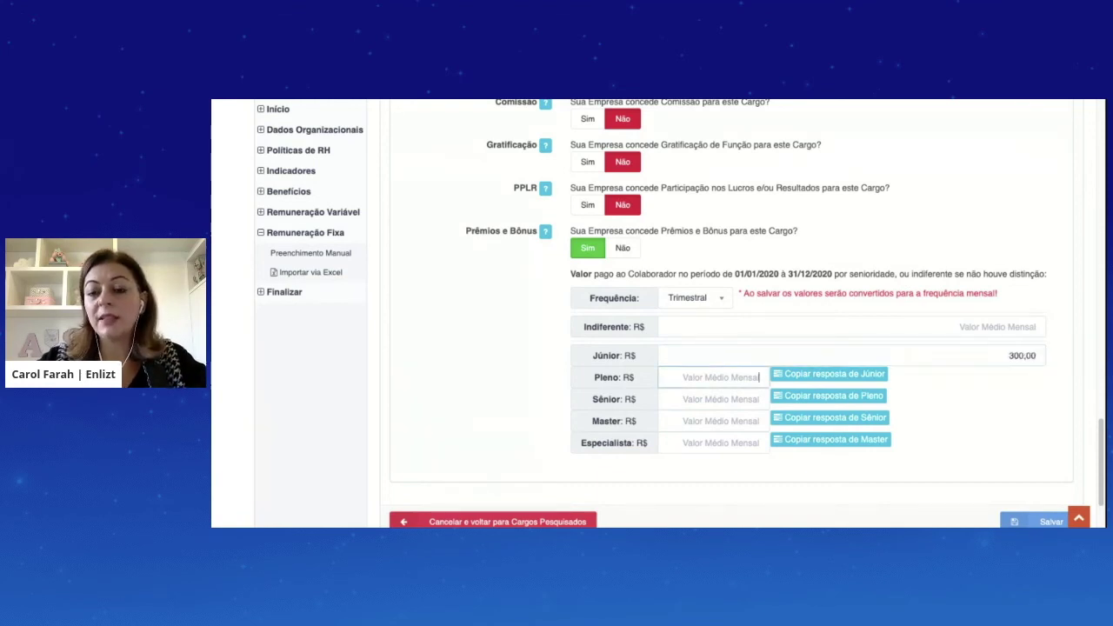
{"action": "left_click", "coordinate": [730, 400]}
{"action": "type", "text": "300"}
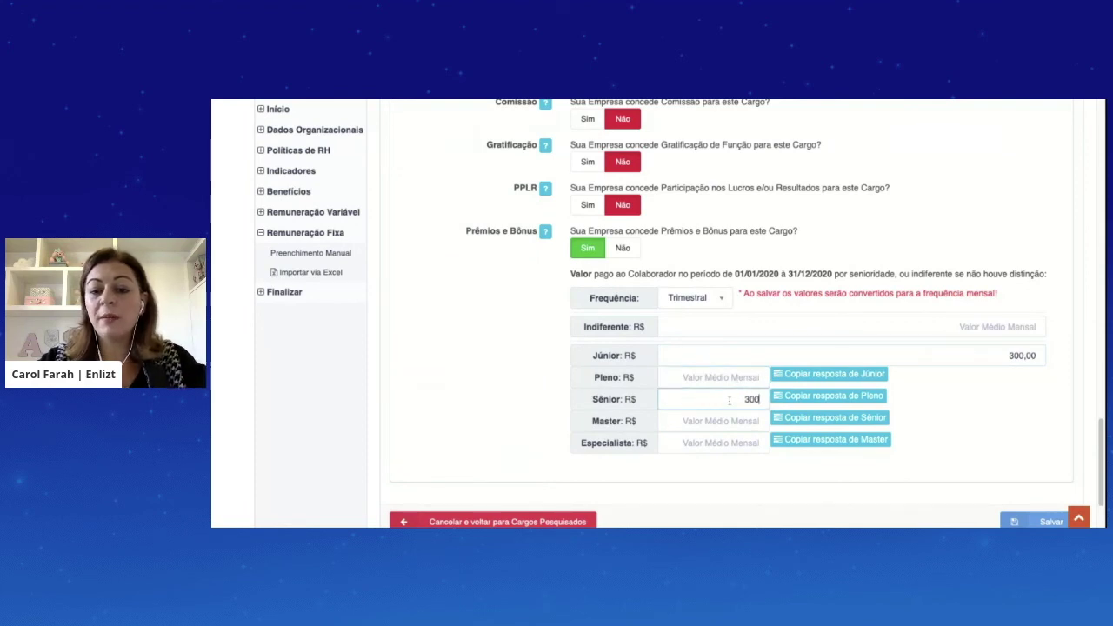
{"action": "left_click", "coordinate": [733, 470]}
{"action": "scroll", "coordinate": [727, 473], "scroll_direction": "down", "scroll_amount": 2}
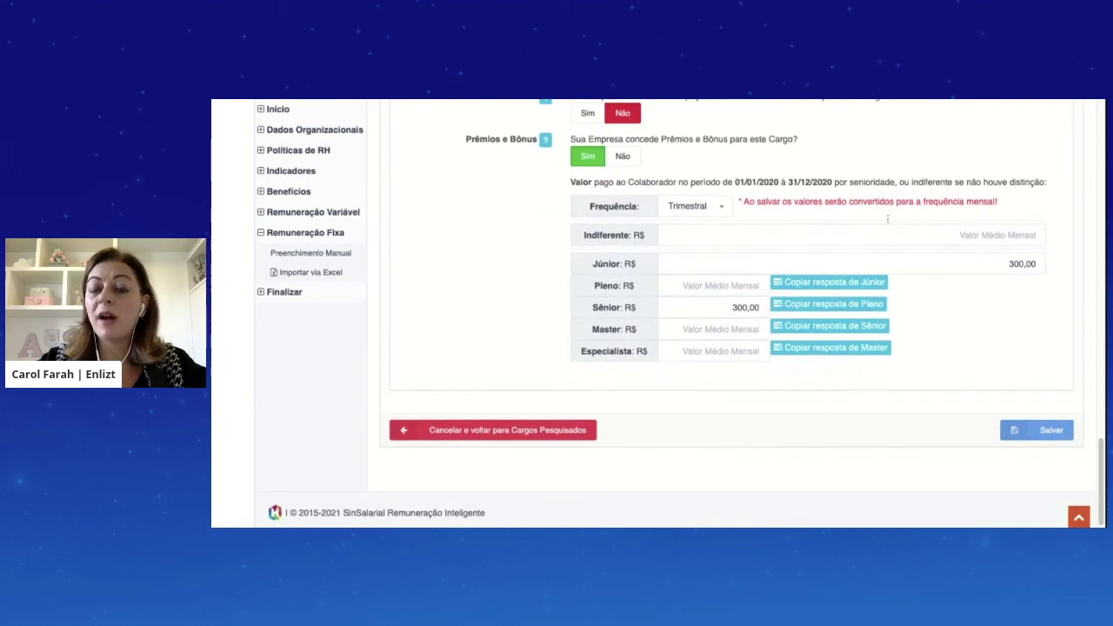
Save the job's salary information, return to Cargos Pesquisados and check its entry in the job list.
{"action": "mouse_move", "coordinate": [755, 201]}
{"action": "left_mouse_down"}
{"action": "mouse_move", "coordinate": [981, 201]}
{"action": "mouse_move", "coordinate": [735, 202]}
{"action": "left_mouse_up"}
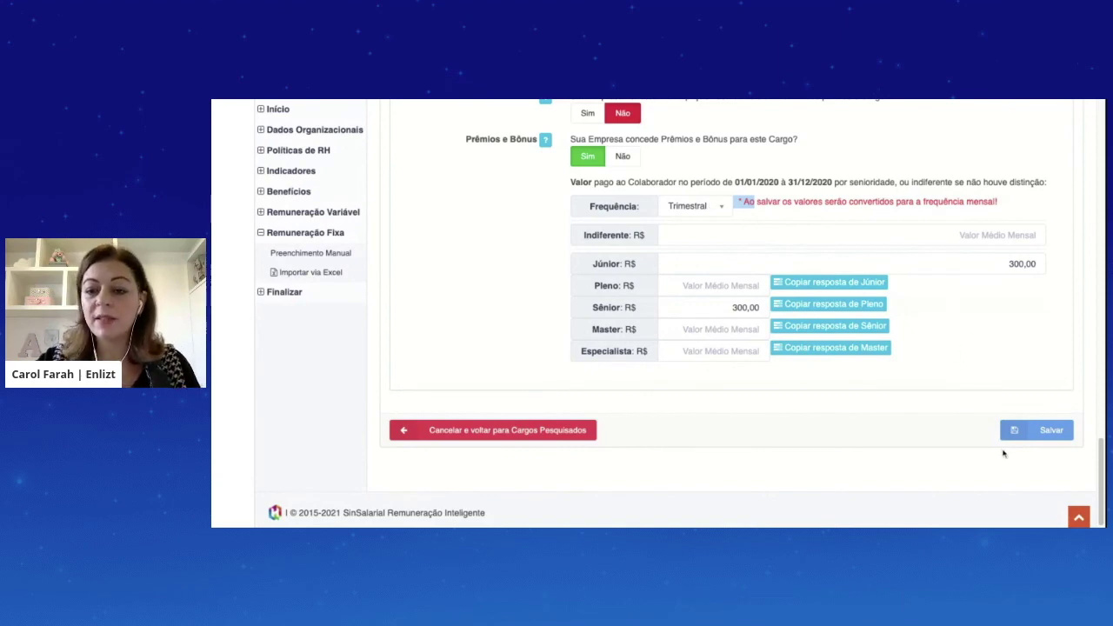
{"action": "left_click", "coordinate": [1043, 429]}
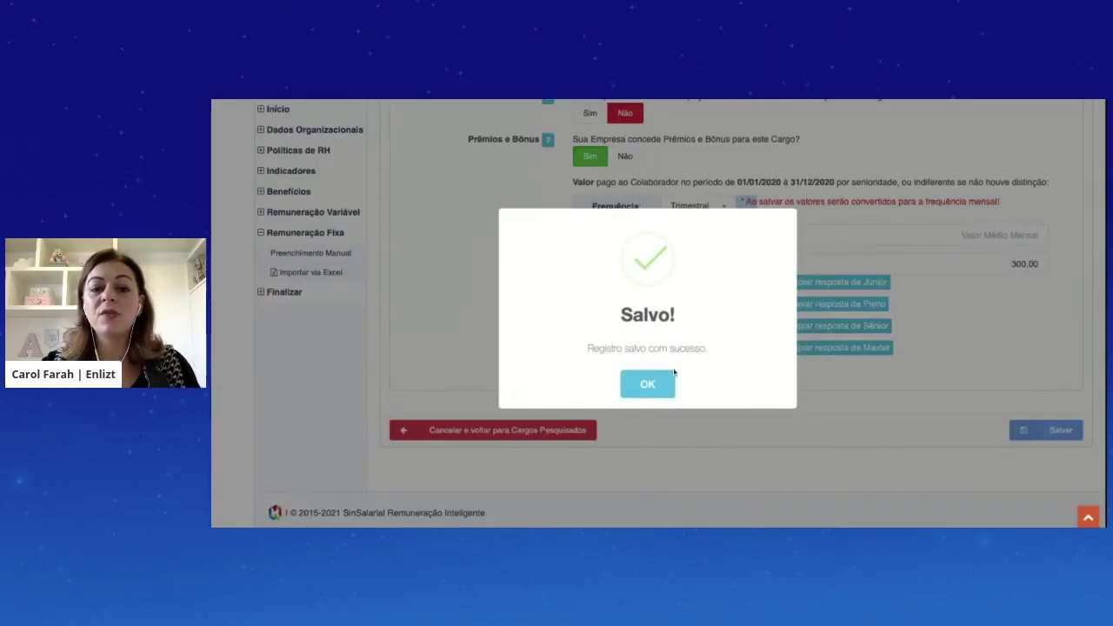
{"action": "left_click", "coordinate": [652, 384]}
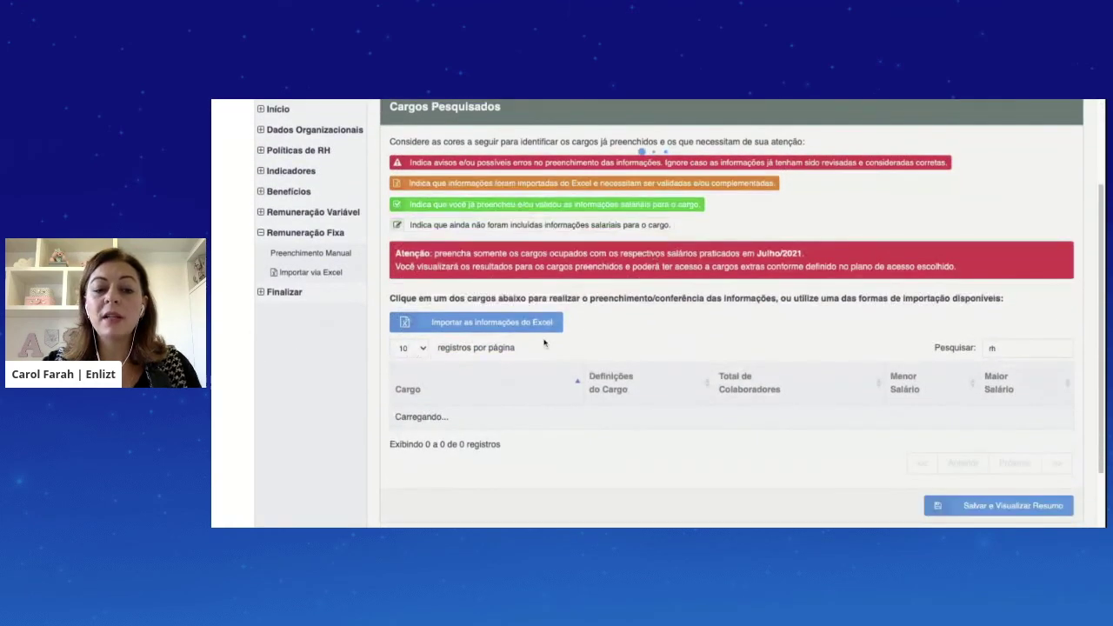
{"action": "scroll", "coordinate": [826, 270], "scroll_direction": "down", "scroll_amount": 1}
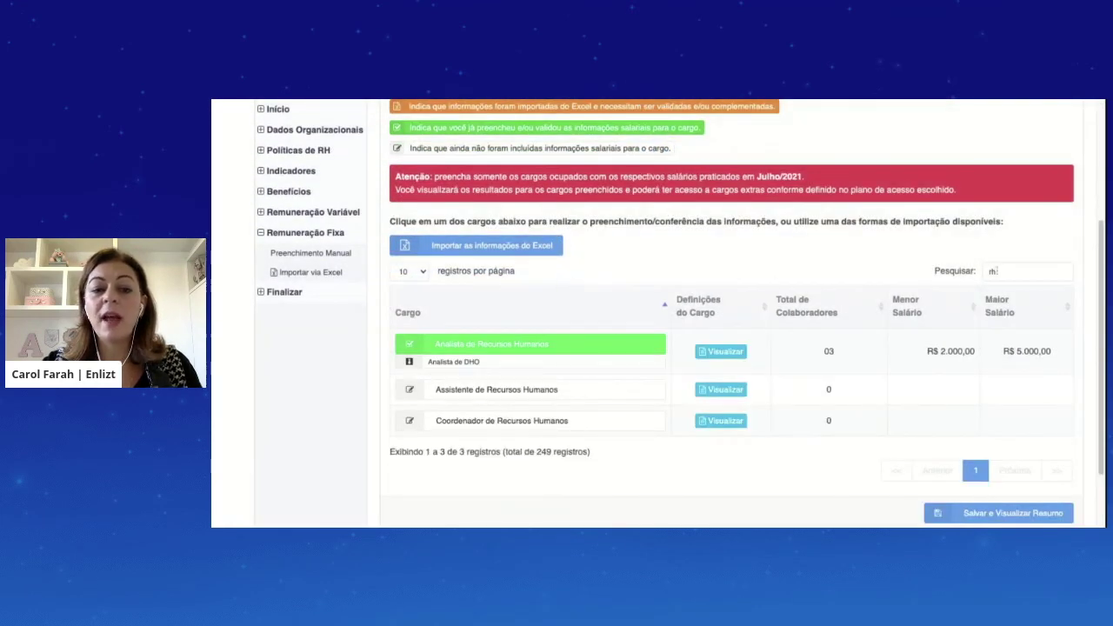
Search the job list for com and browse the matching jobs and the colour legend.
{"action": "left_click", "coordinate": [1018, 272]}
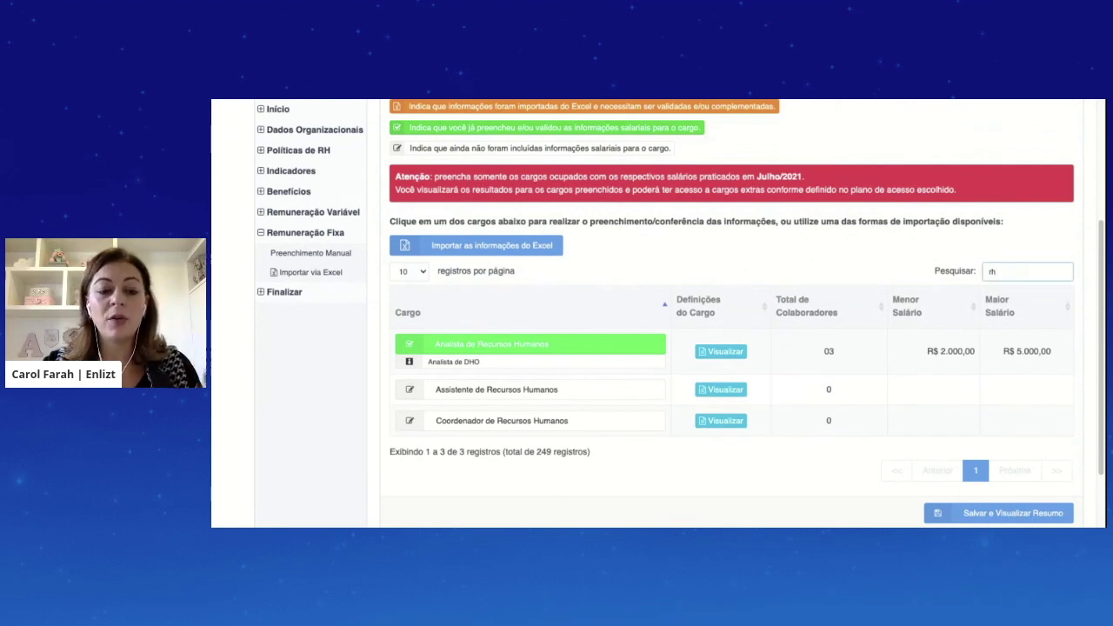
{"action": "scroll", "coordinate": [1009, 271], "scroll_direction": "down", "scroll_amount": 1}
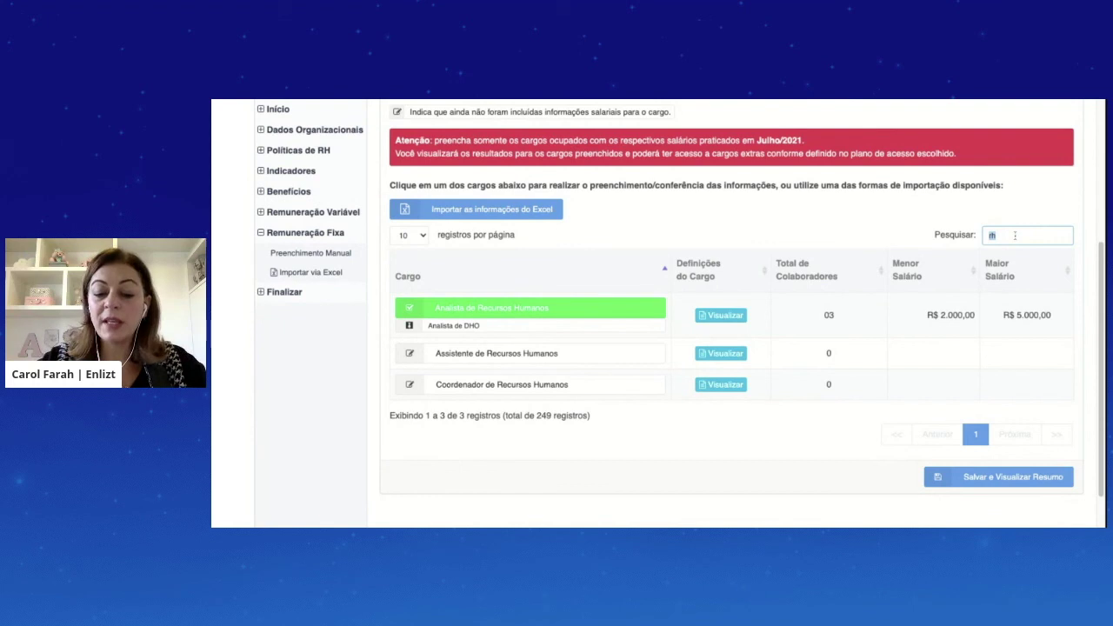
{"action": "key", "text": "BackSpace"}
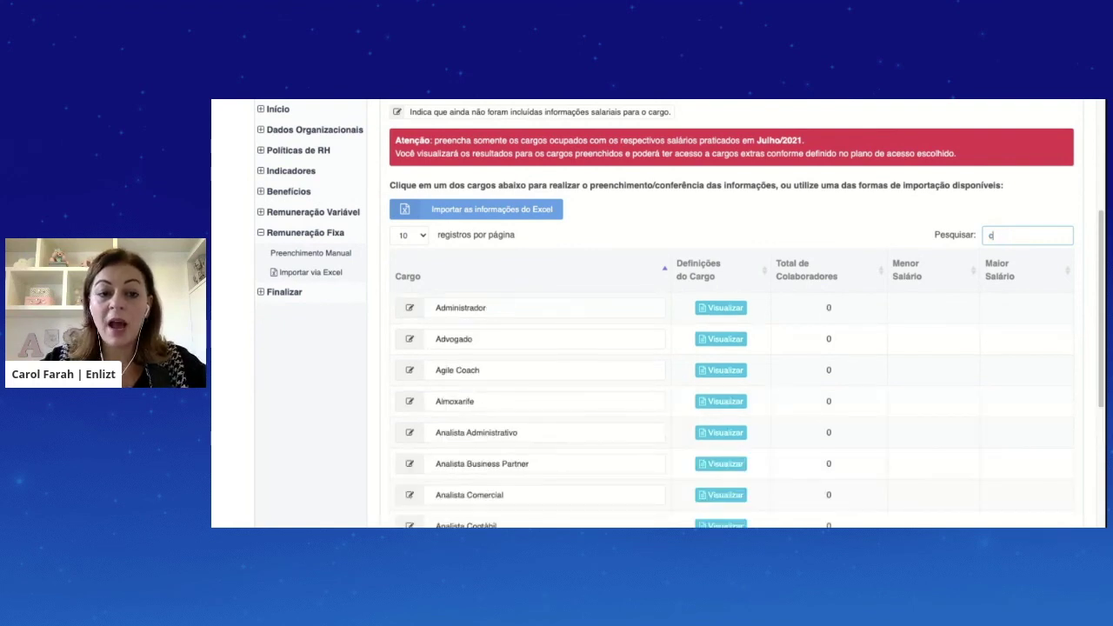
{"action": "type", "text": "om"}
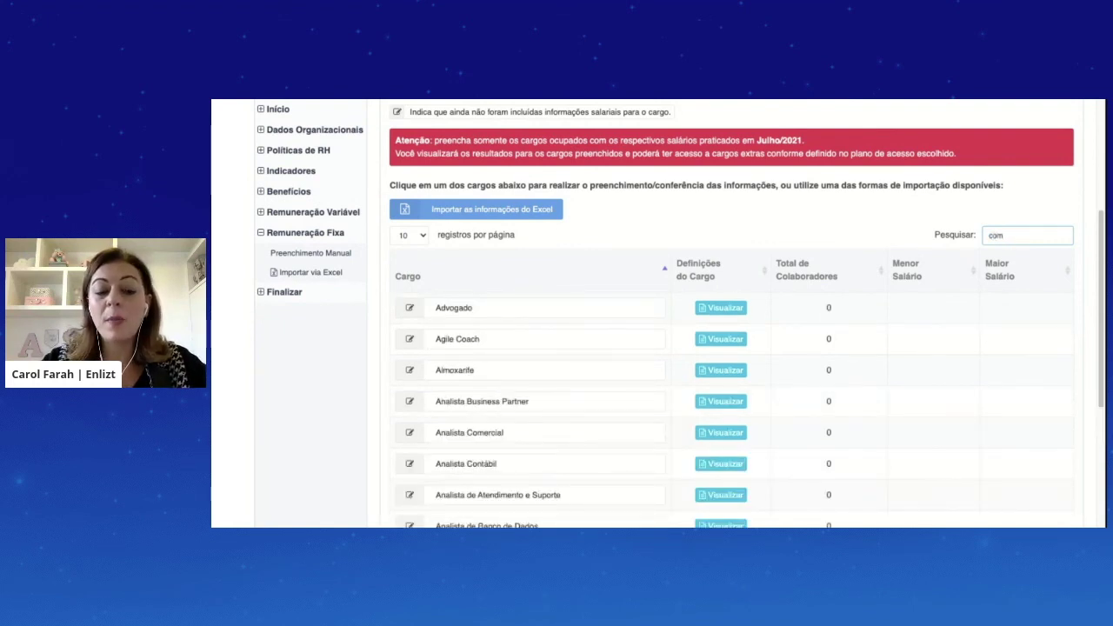
{"action": "scroll", "coordinate": [874, 331], "scroll_direction": "down", "scroll_amount": 3}
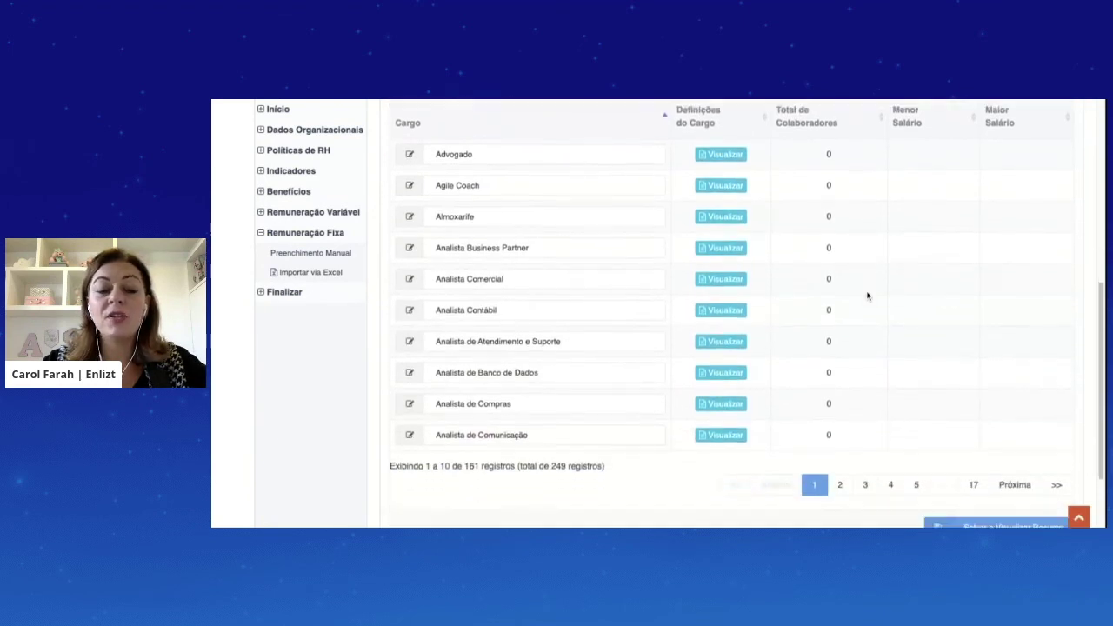
{"action": "scroll", "coordinate": [527, 231], "scroll_direction": "up", "scroll_amount": 3}
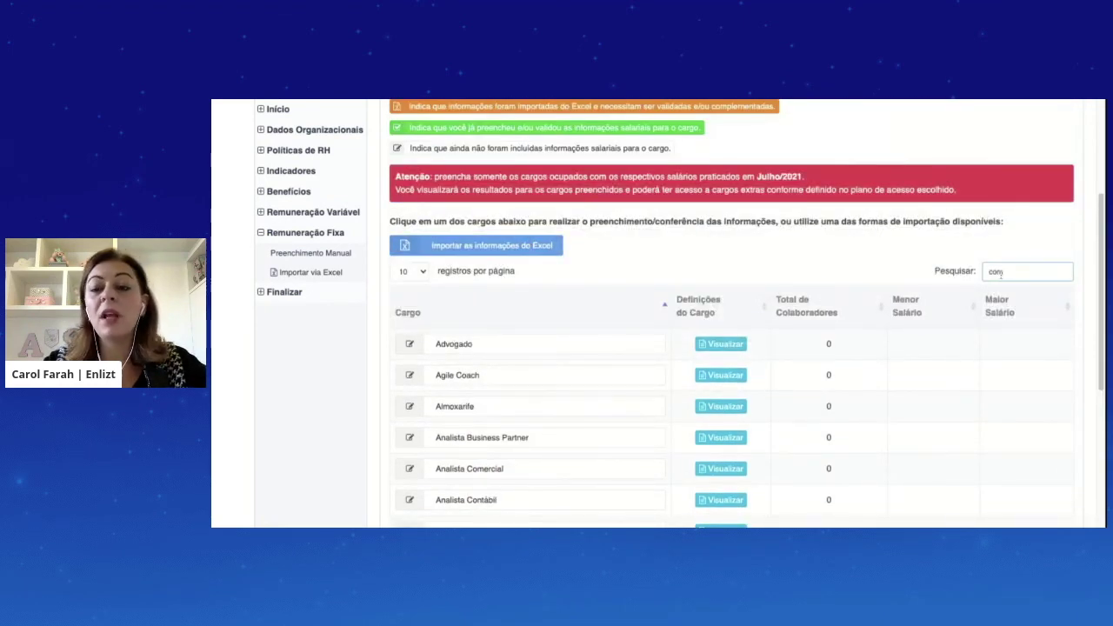
{"action": "double_click", "coordinate": [1018, 269]}
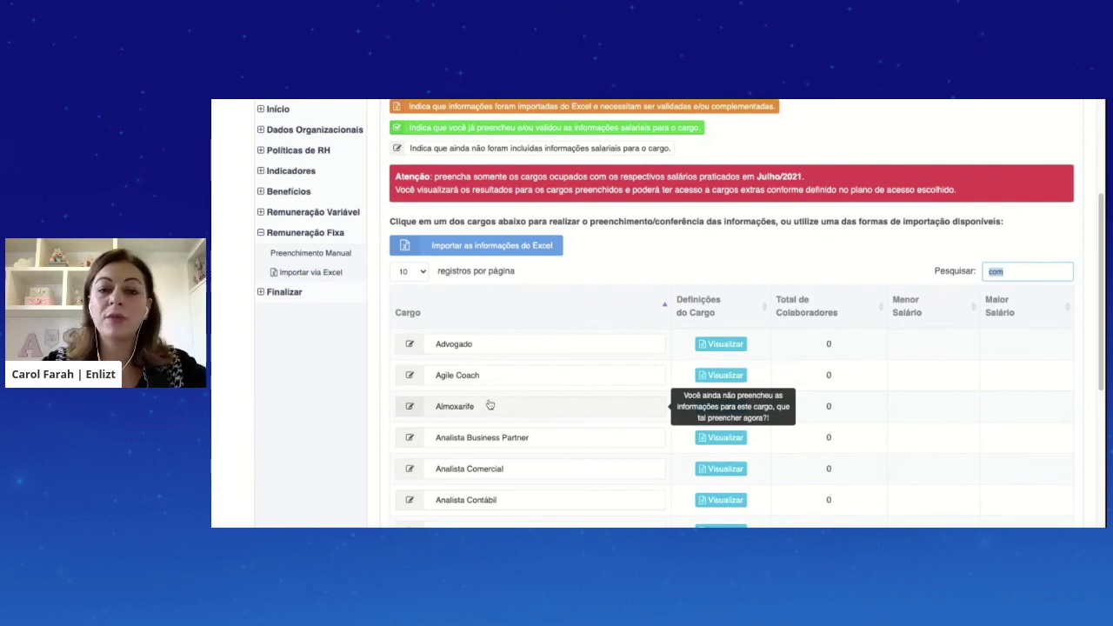
{"action": "scroll", "coordinate": [319, 285], "scroll_direction": "down", "scroll_amount": 5}
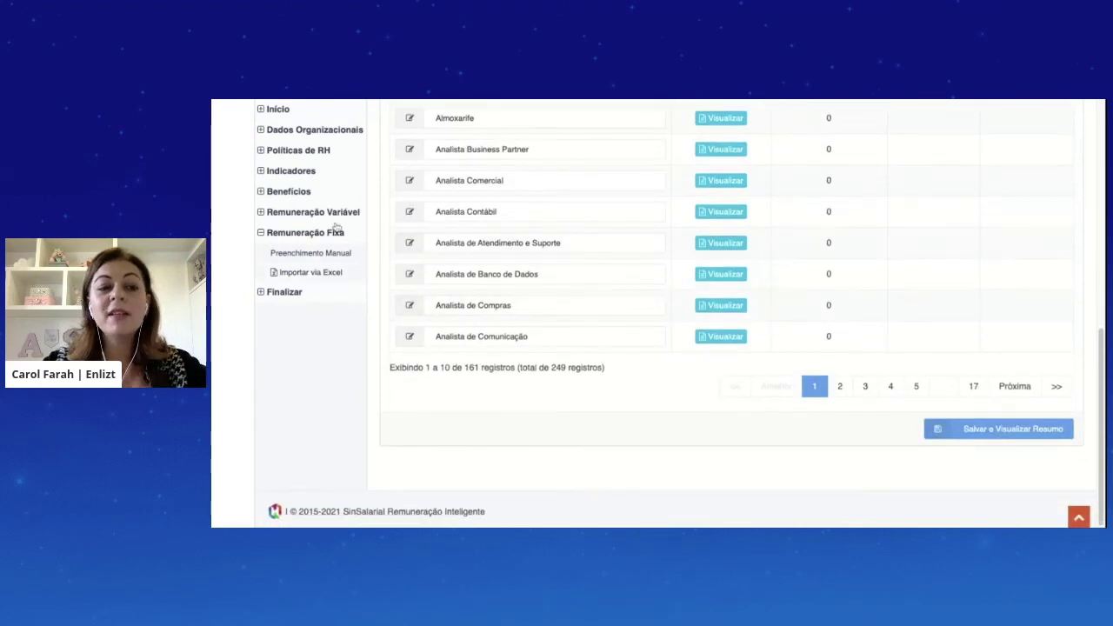
{"action": "scroll", "coordinate": [337, 232], "scroll_direction": "up", "scroll_amount": 2}
{"action": "scroll", "coordinate": [337, 233], "scroll_direction": "up", "scroll_amount": 6}
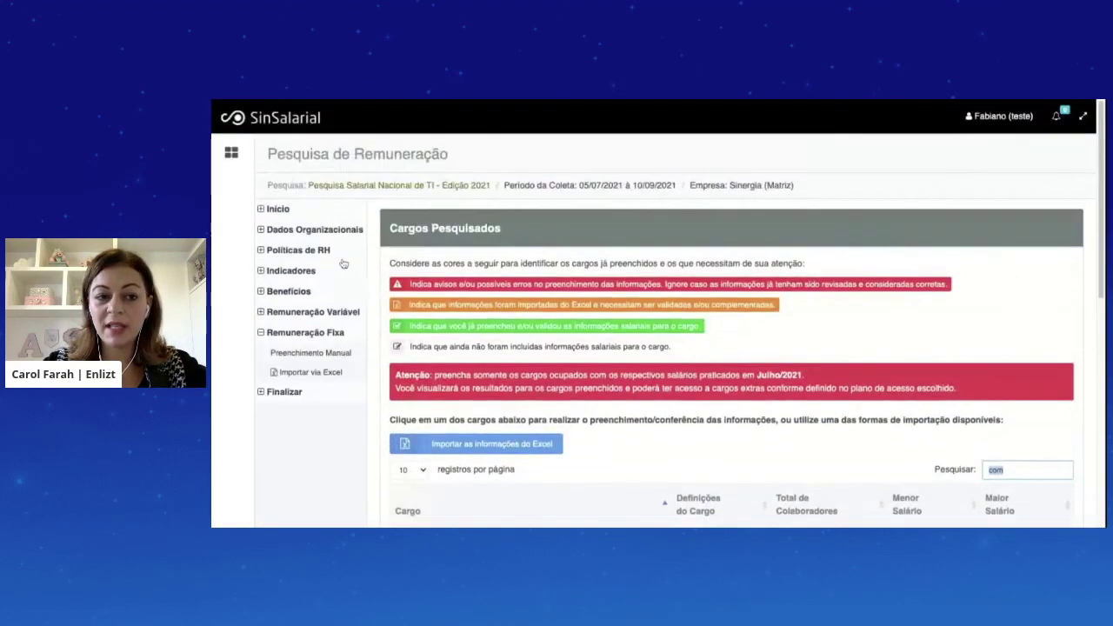